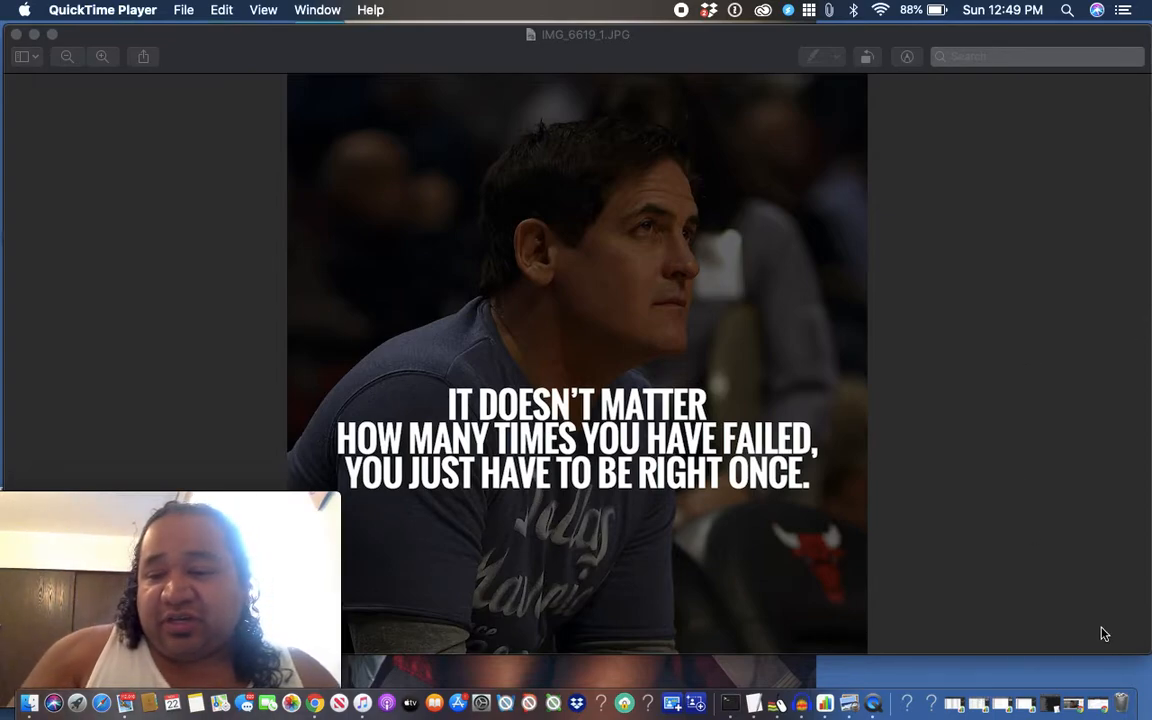
Switch to the Chrome window with Microsoft Advertising and make it full screen.
{"action": "left_click", "coordinate": [1075, 704]}
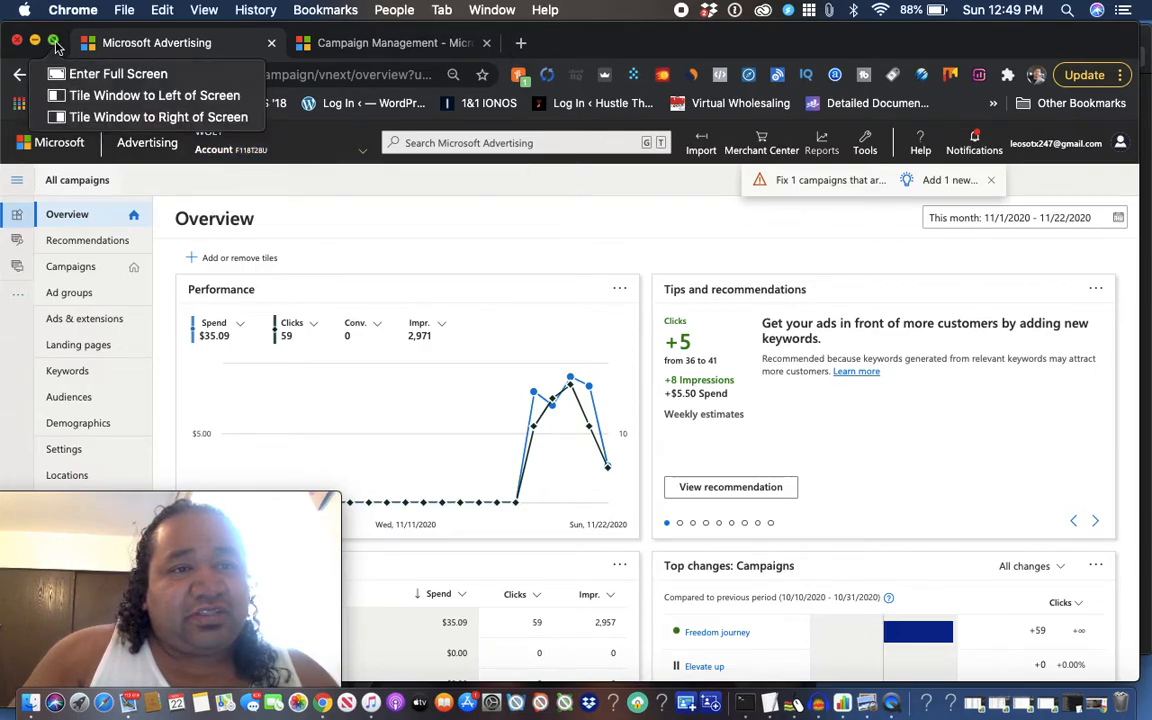
{"action": "left_click", "coordinate": [55, 44]}
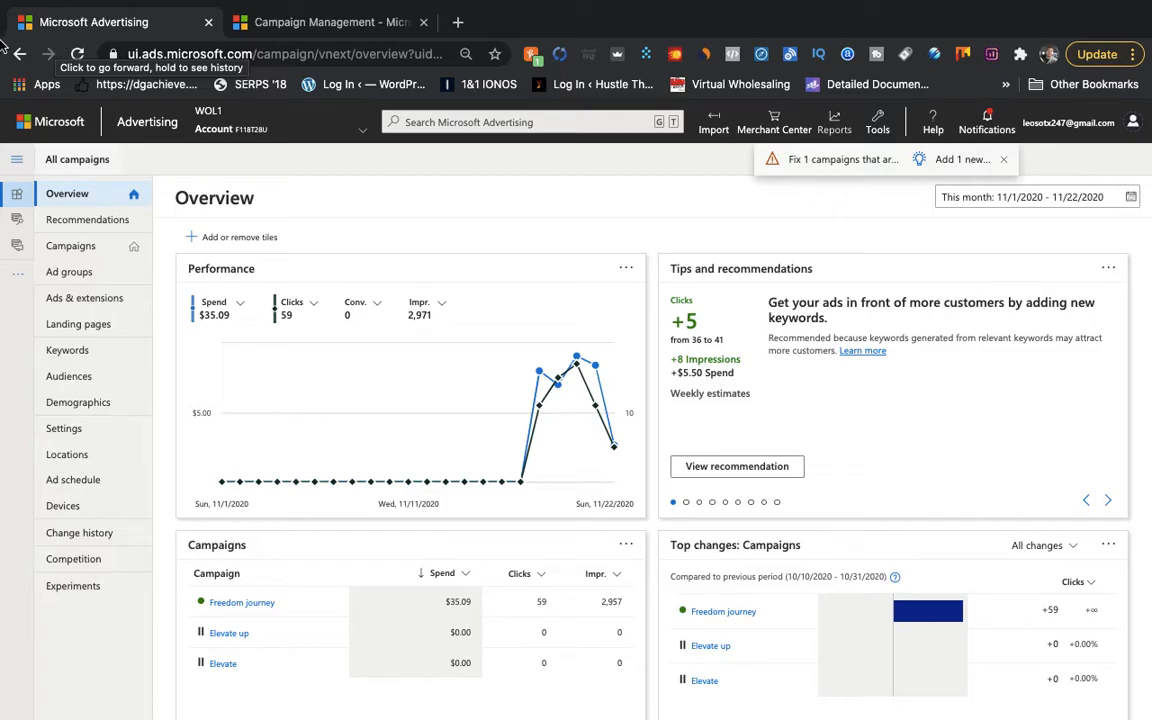
Review the account overview's performance, campaign, keyword, search term, device and competition tiles.
{"action": "mouse_move", "coordinate": [453, 366]}
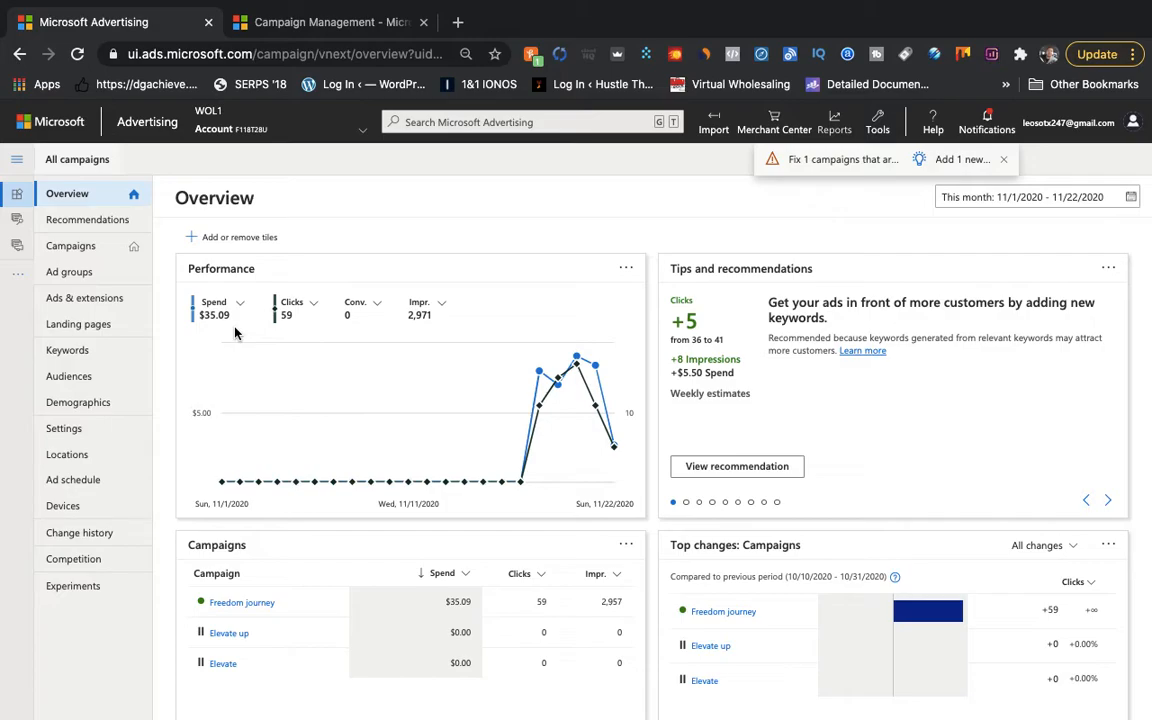
{"action": "scroll", "coordinate": [235, 333], "scroll_direction": "down", "scroll_amount": 5}
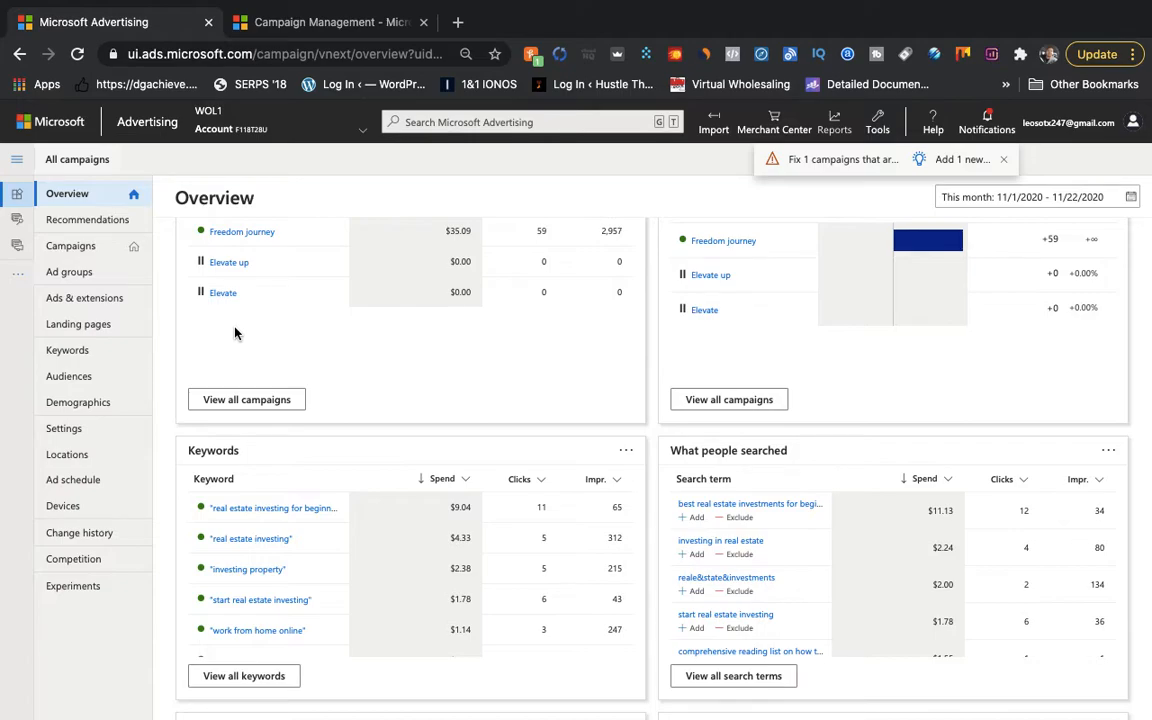
{"action": "scroll", "coordinate": [235, 333], "scroll_direction": "down", "scroll_amount": 2}
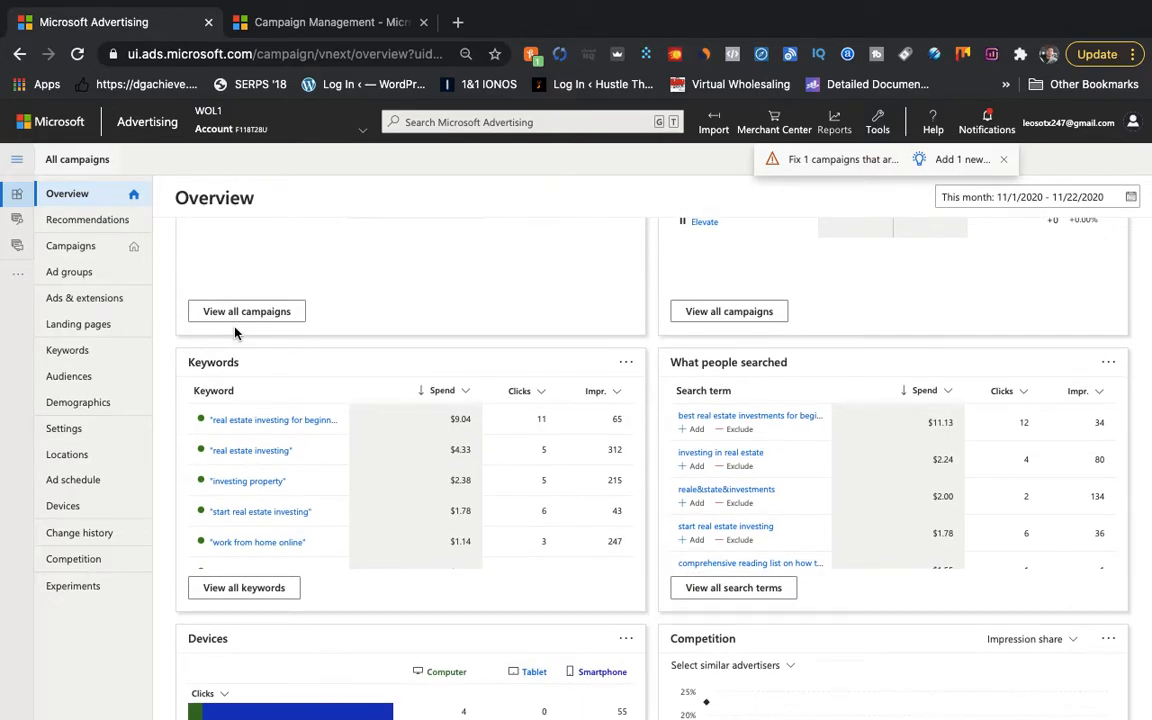
{"action": "scroll", "coordinate": [235, 333], "scroll_direction": "down", "scroll_amount": 5}
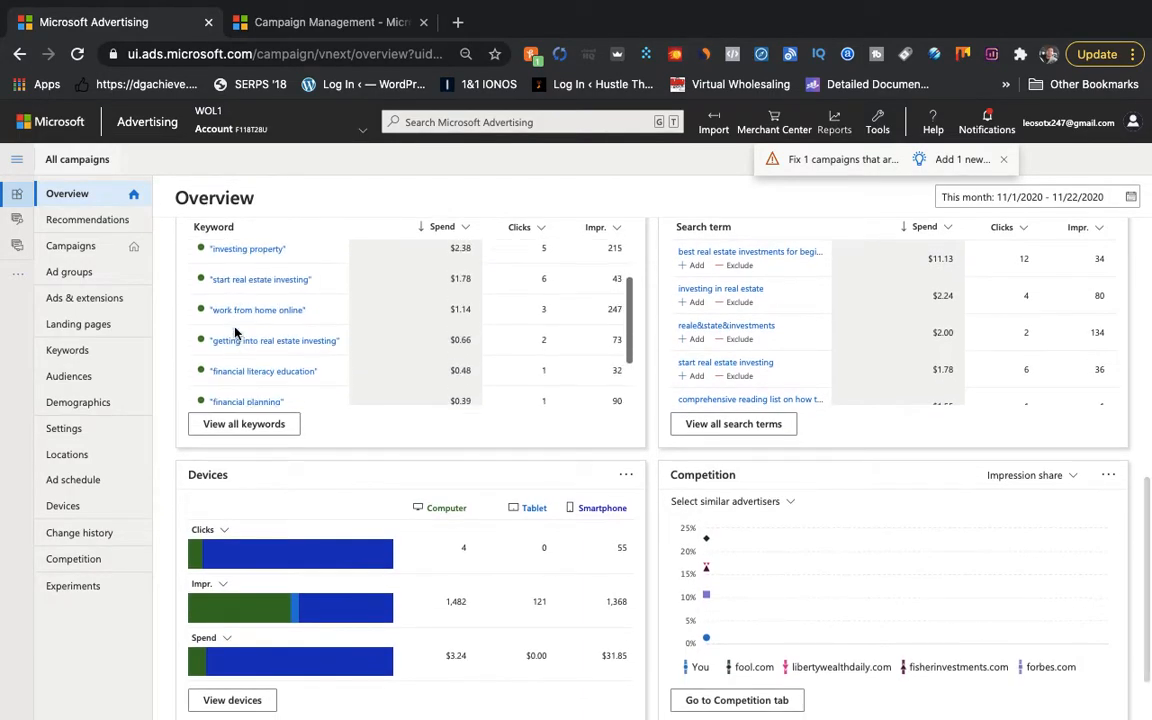
{"action": "scroll", "coordinate": [235, 333], "scroll_direction": "down", "scroll_amount": 2}
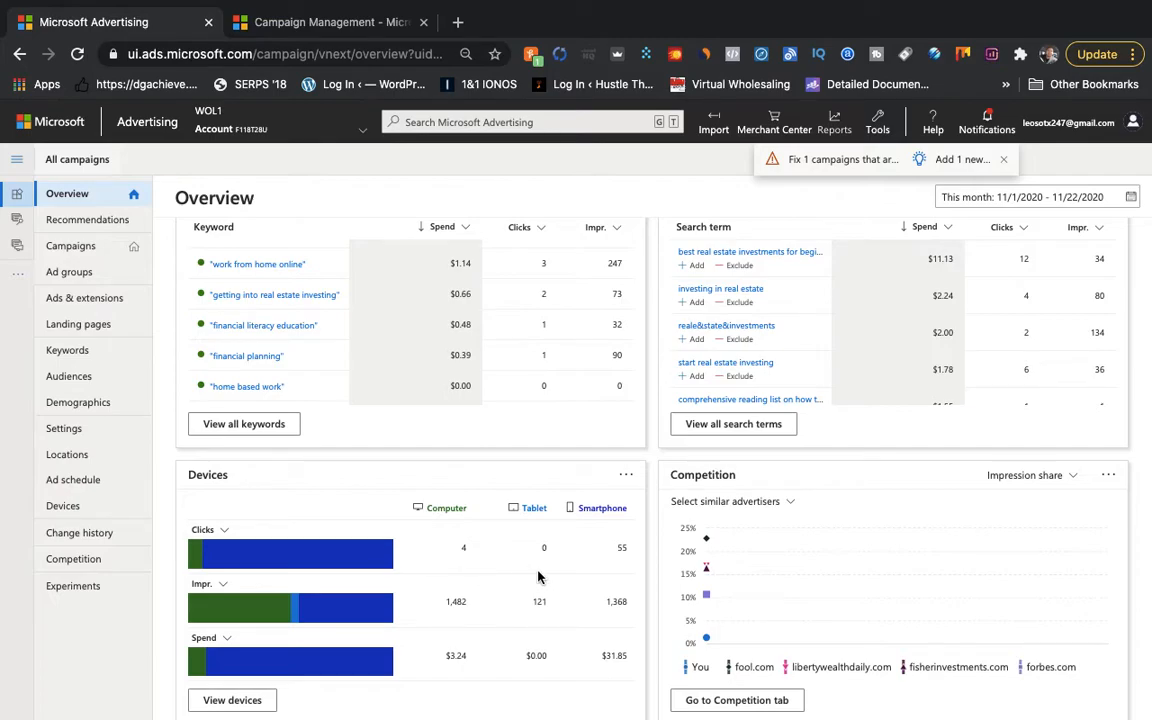
{"action": "scroll", "coordinate": [607, 589], "scroll_direction": "down", "scroll_amount": 2}
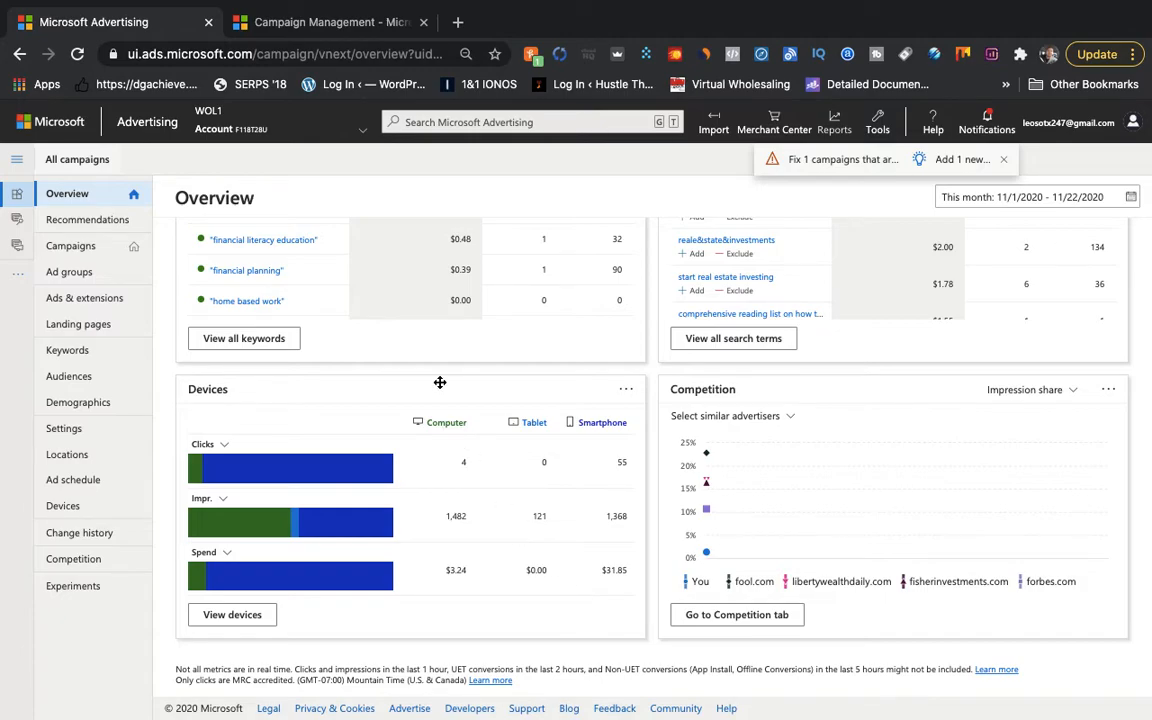
{"action": "scroll", "coordinate": [440, 382], "scroll_direction": "up", "scroll_amount": 10}
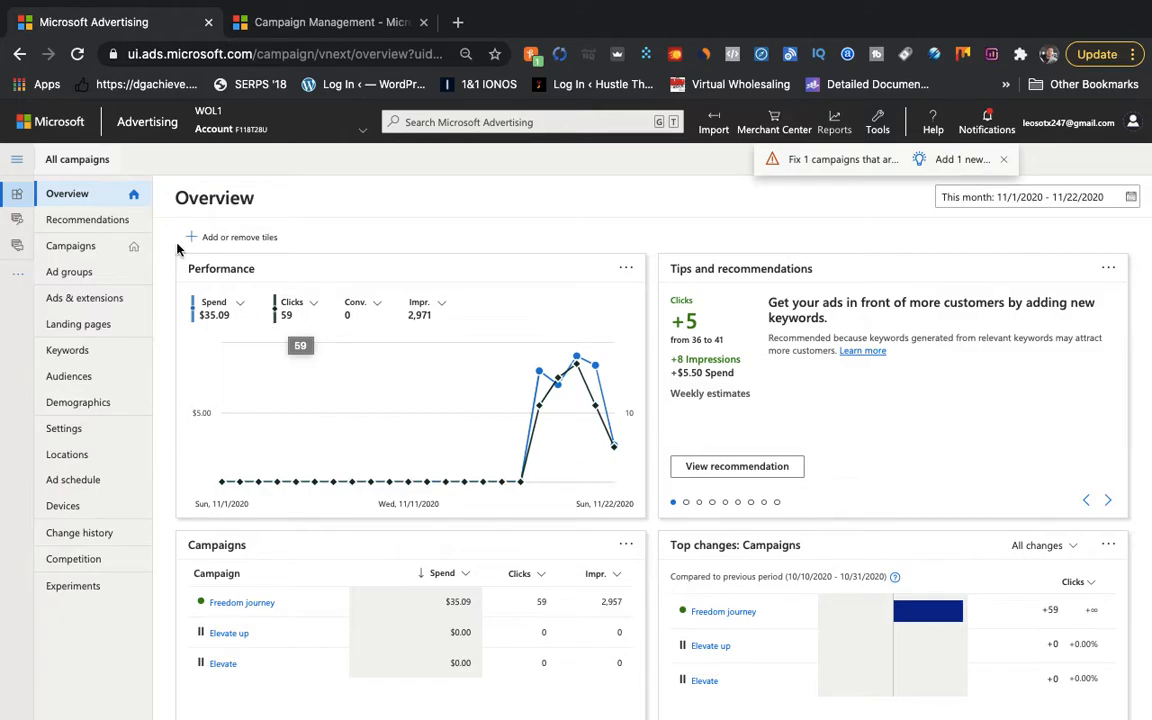
Start a Search ads campaign with the goal "Visits to my website" and name it Tester.
{"action": "left_click", "coordinate": [351, 22]}
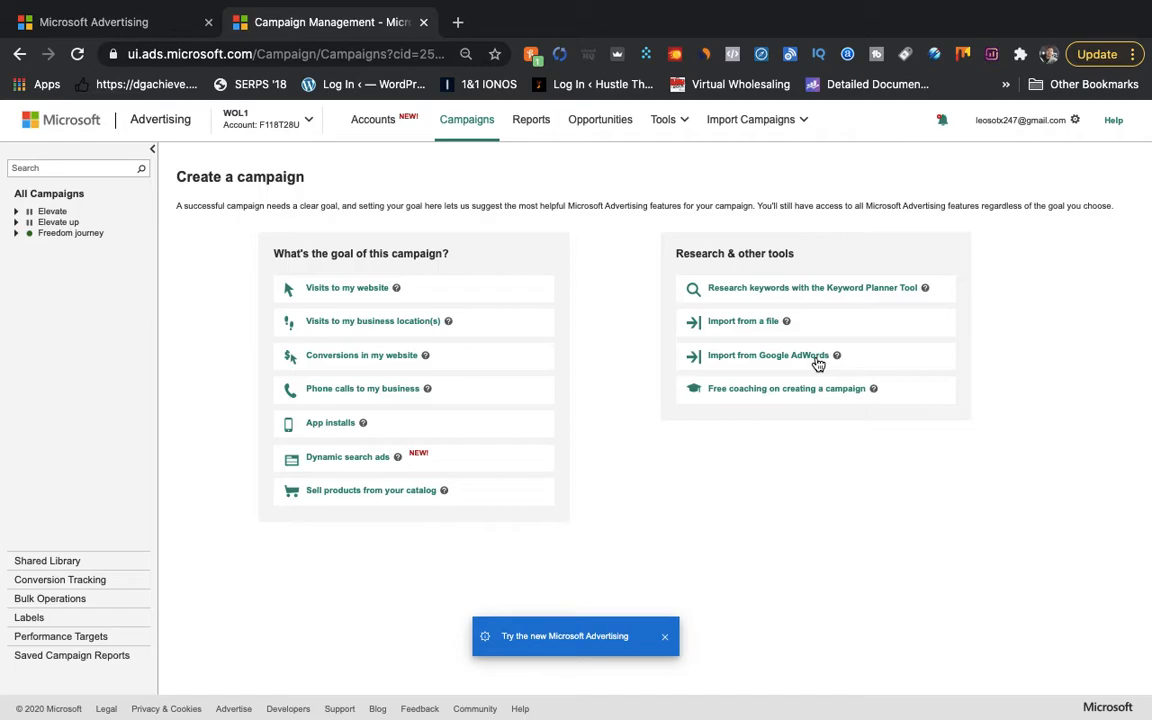
{"action": "left_click", "coordinate": [366, 290]}
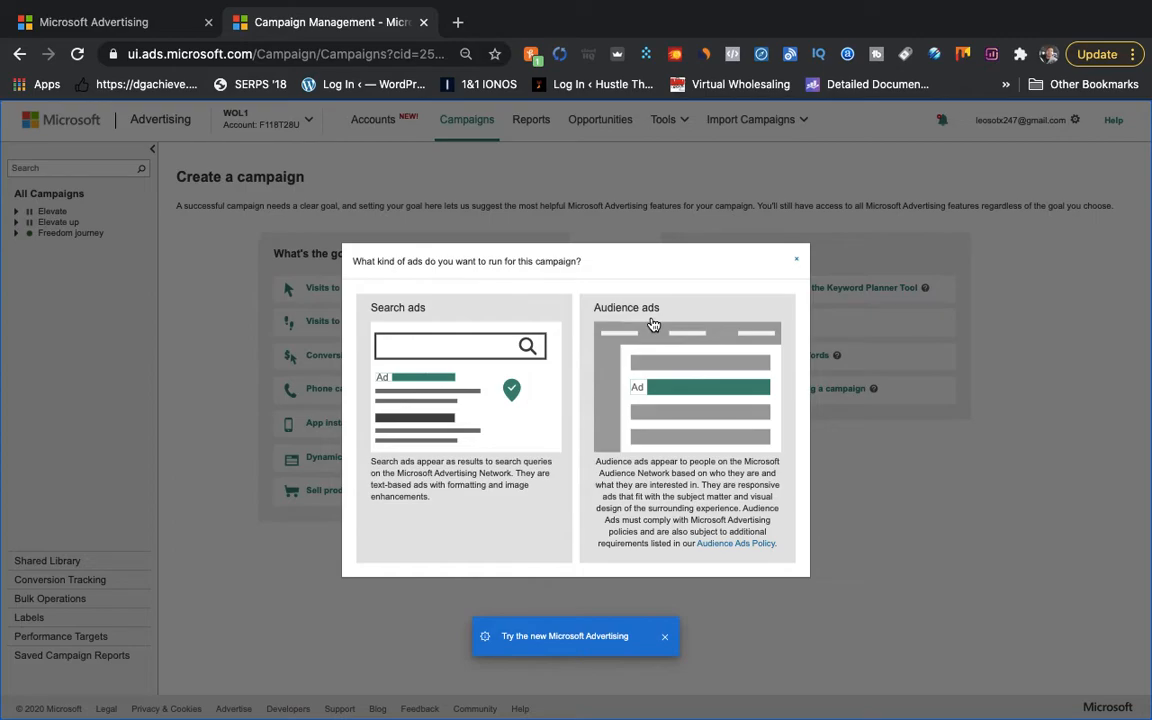
{"action": "left_click", "coordinate": [457, 392]}
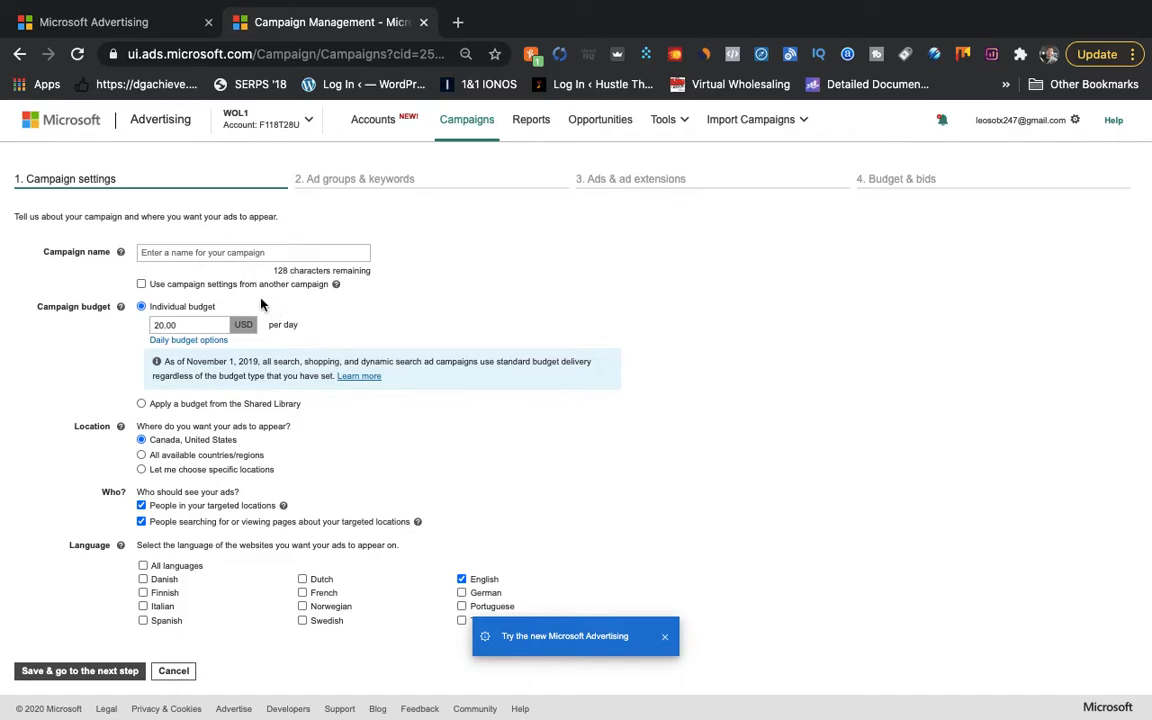
{"action": "left_click", "coordinate": [214, 254]}
{"action": "type", "text": "Tester"}
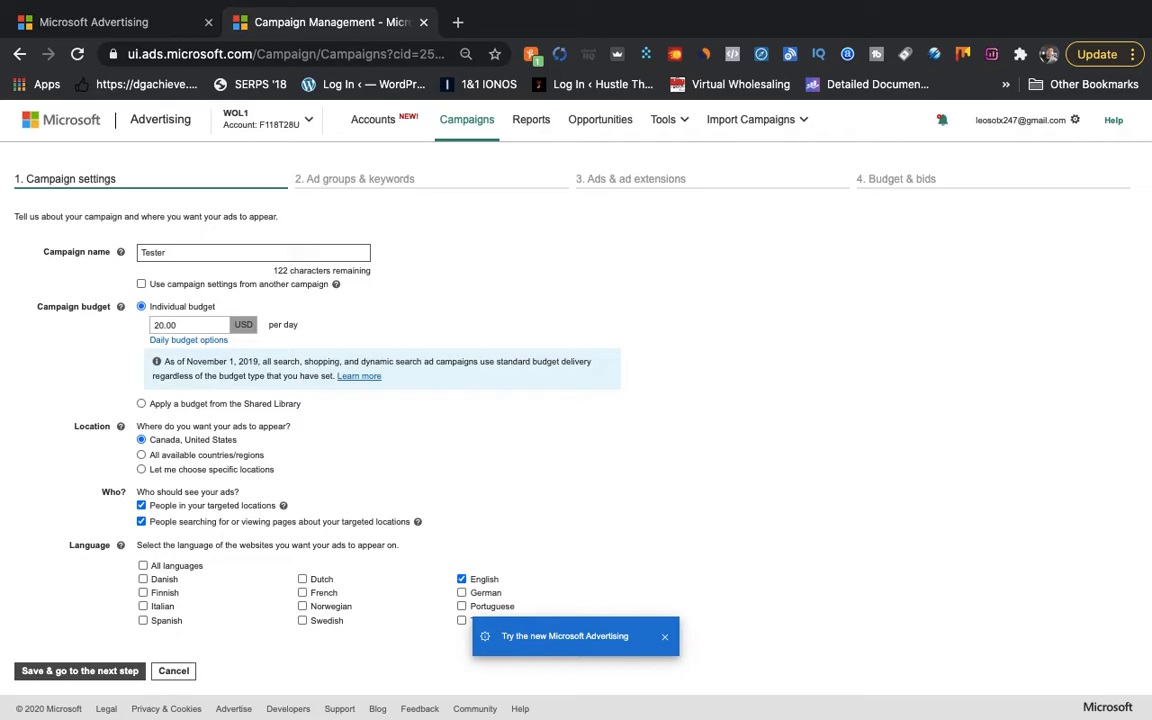
Set the campaign's individual budget to 5.00 USD per day.
{"action": "left_click", "coordinate": [165, 324]}
{"action": "key", "text": "BackSpace"}
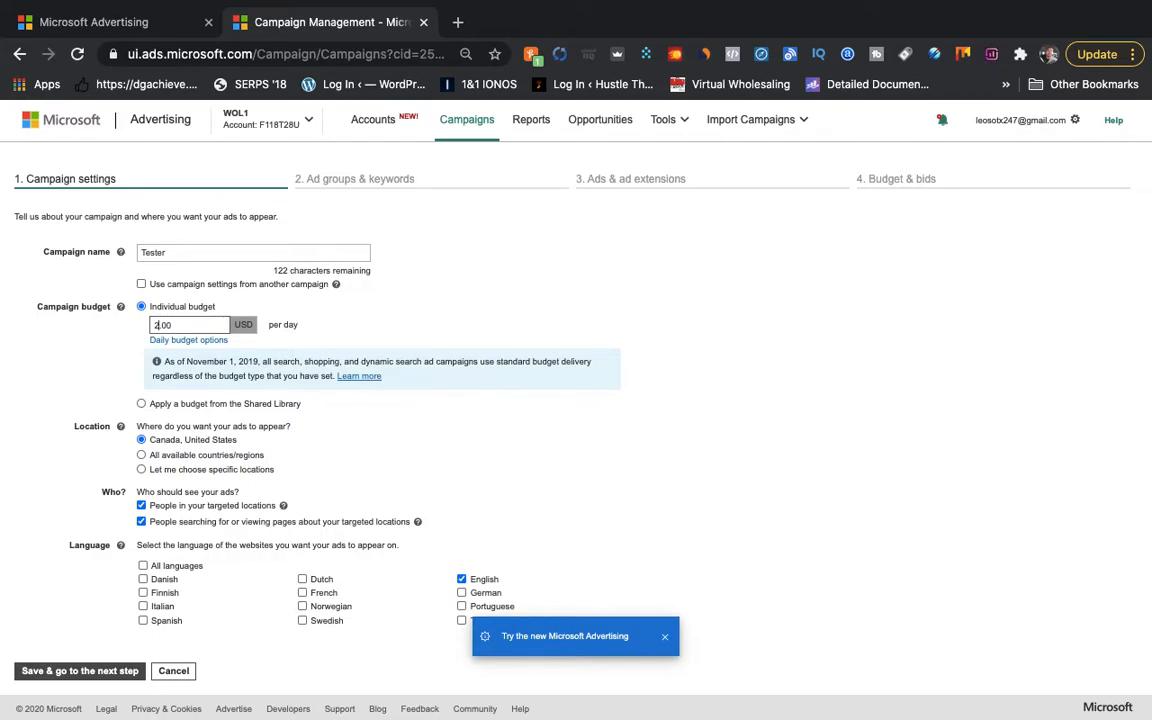
{"action": "left_click", "coordinate": [365, 441]}
{"action": "left_click", "coordinate": [161, 325]}
{"action": "key", "text": "BackSpace"}
{"action": "key", "text": "BackSpace"}
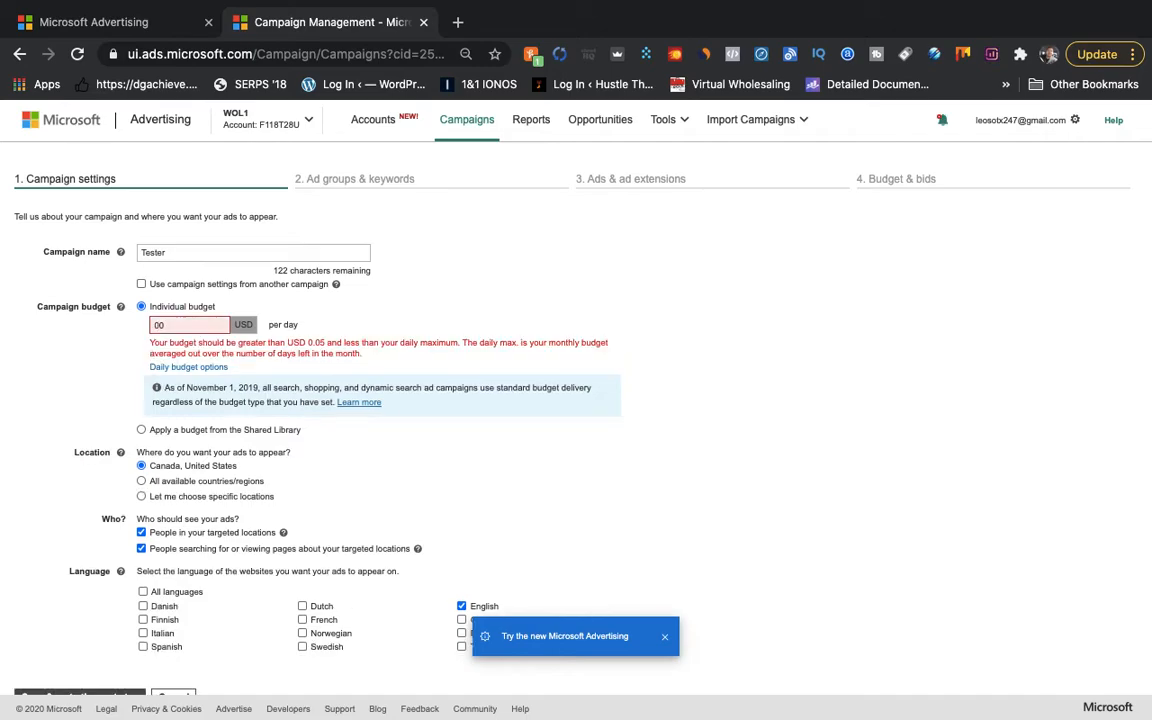
{"action": "type", "text": "5."}
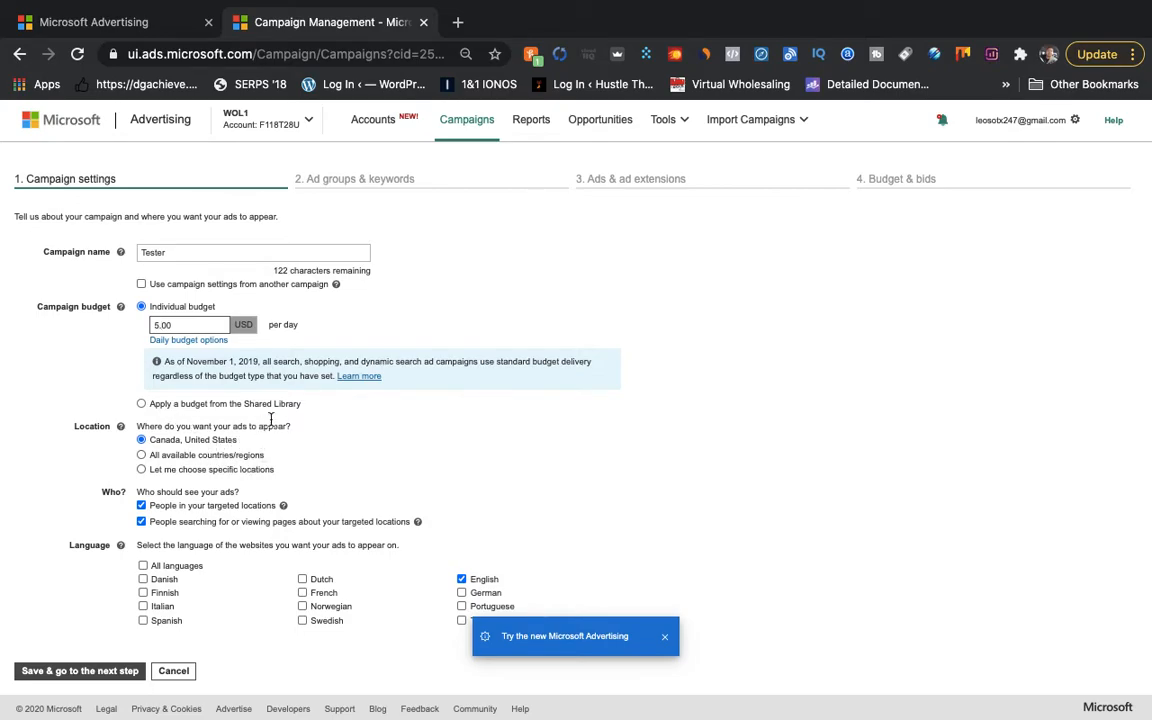
Choose specific locations for the campaign and target the United States as a country/region.
{"action": "scroll", "coordinate": [289, 420], "scroll_direction": "up", "scroll_amount": 3}
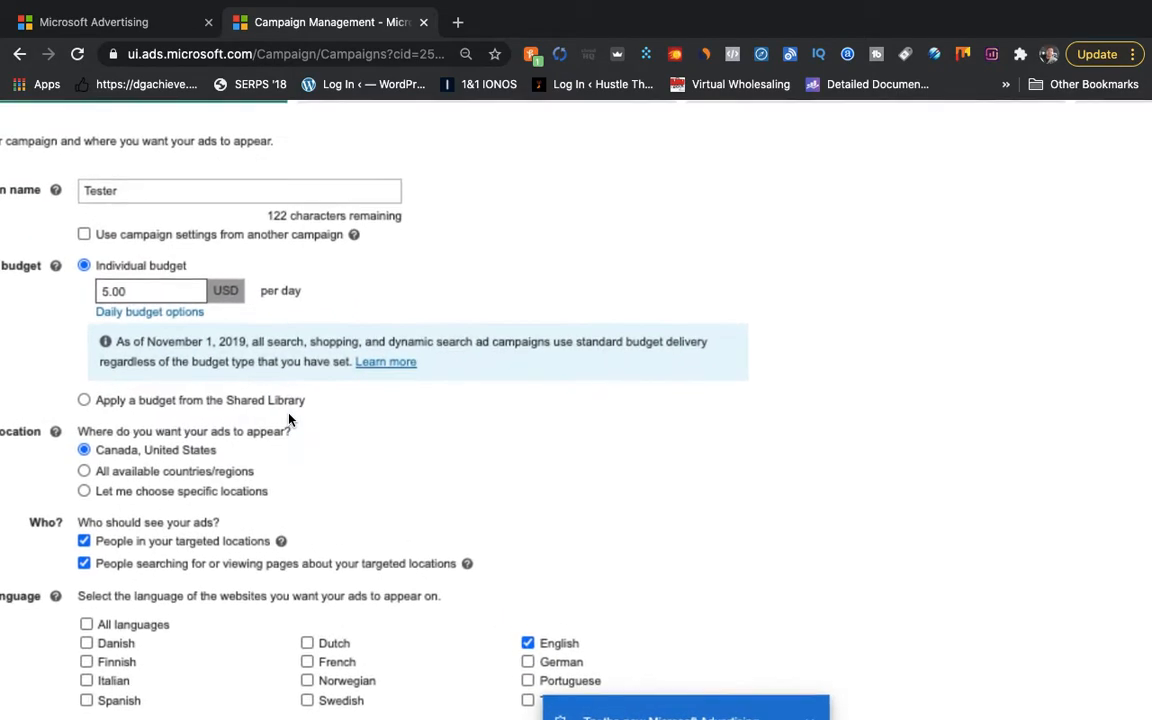
{"action": "scroll", "coordinate": [289, 420], "scroll_direction": "left", "scroll_amount": 2}
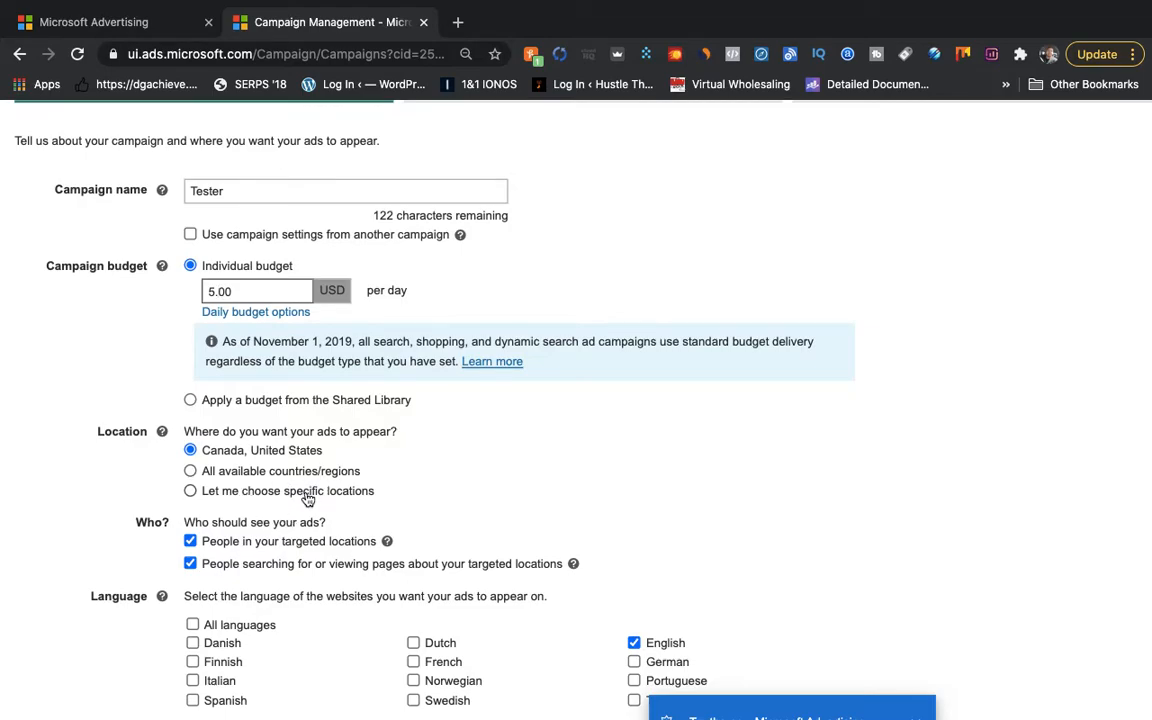
{"action": "left_click", "coordinate": [190, 491]}
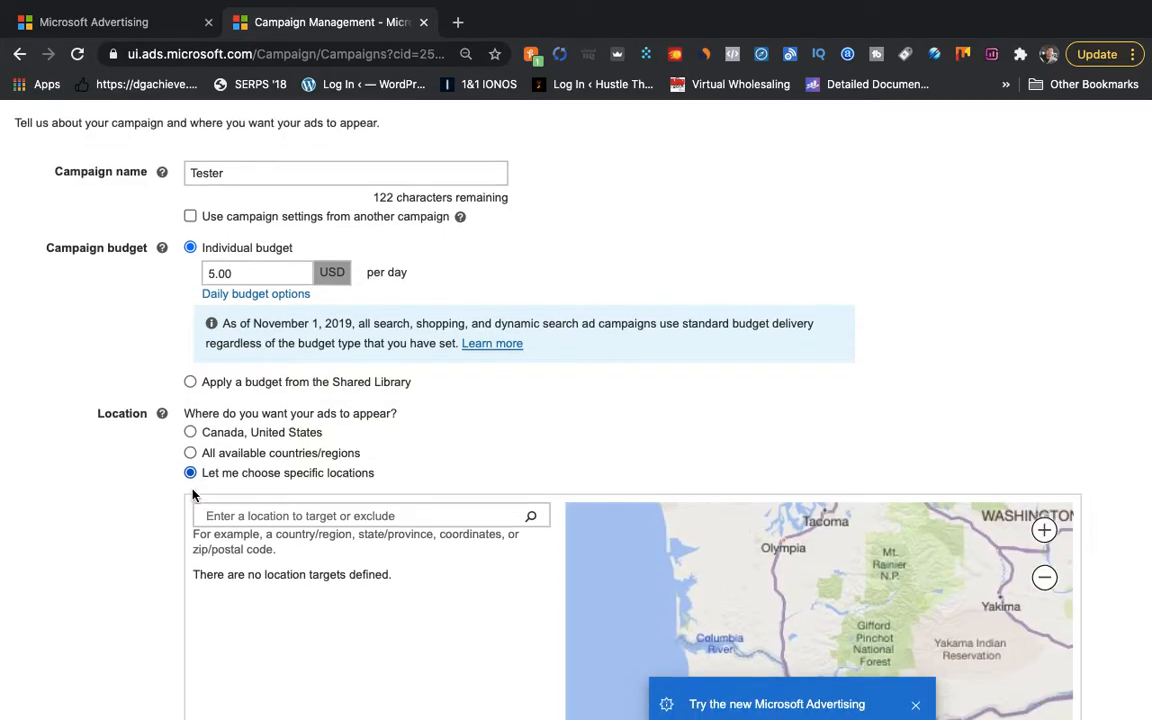
{"action": "scroll", "coordinate": [193, 493], "scroll_direction": "down", "scroll_amount": 2}
{"action": "left_click", "coordinate": [253, 421]}
{"action": "type", "text": "united states"}
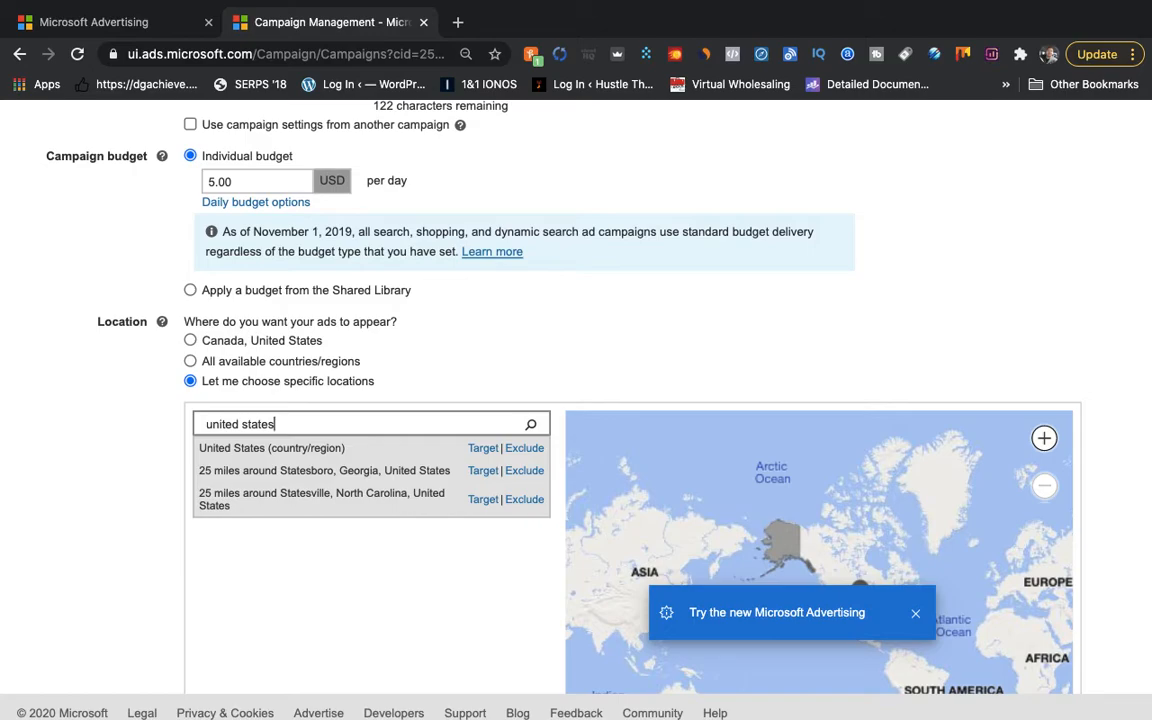
{"action": "scroll", "coordinate": [494, 348], "scroll_direction": "down", "scroll_amount": 3}
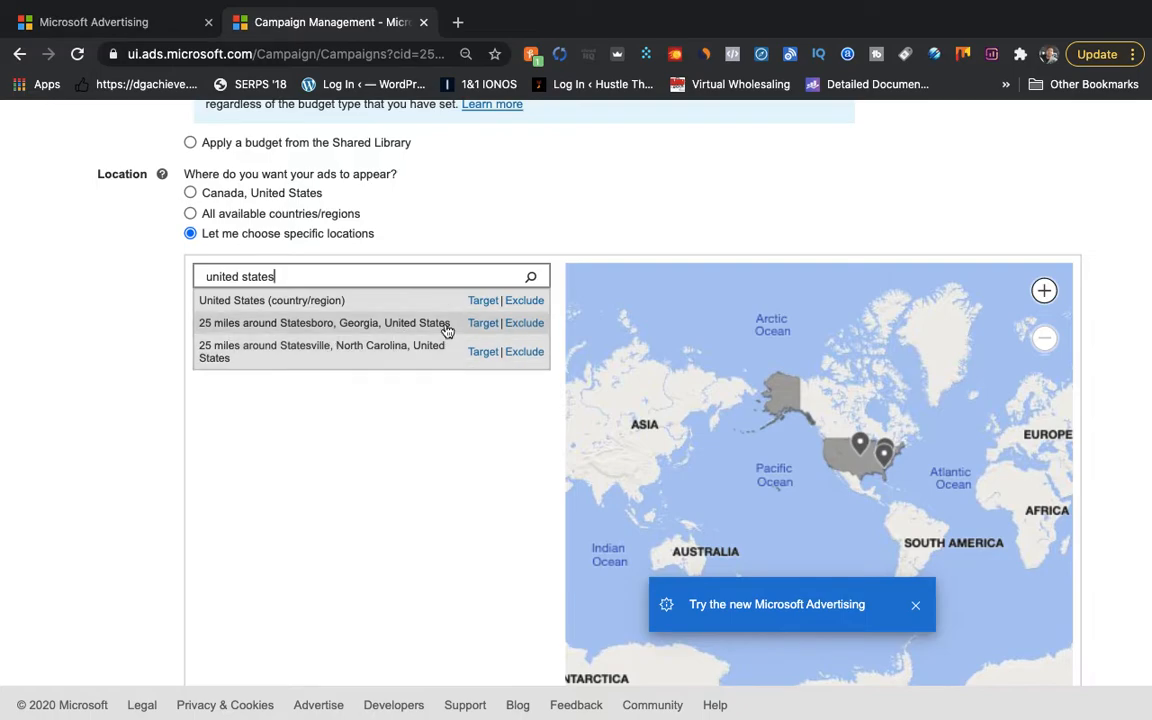
{"action": "left_click", "coordinate": [482, 301]}
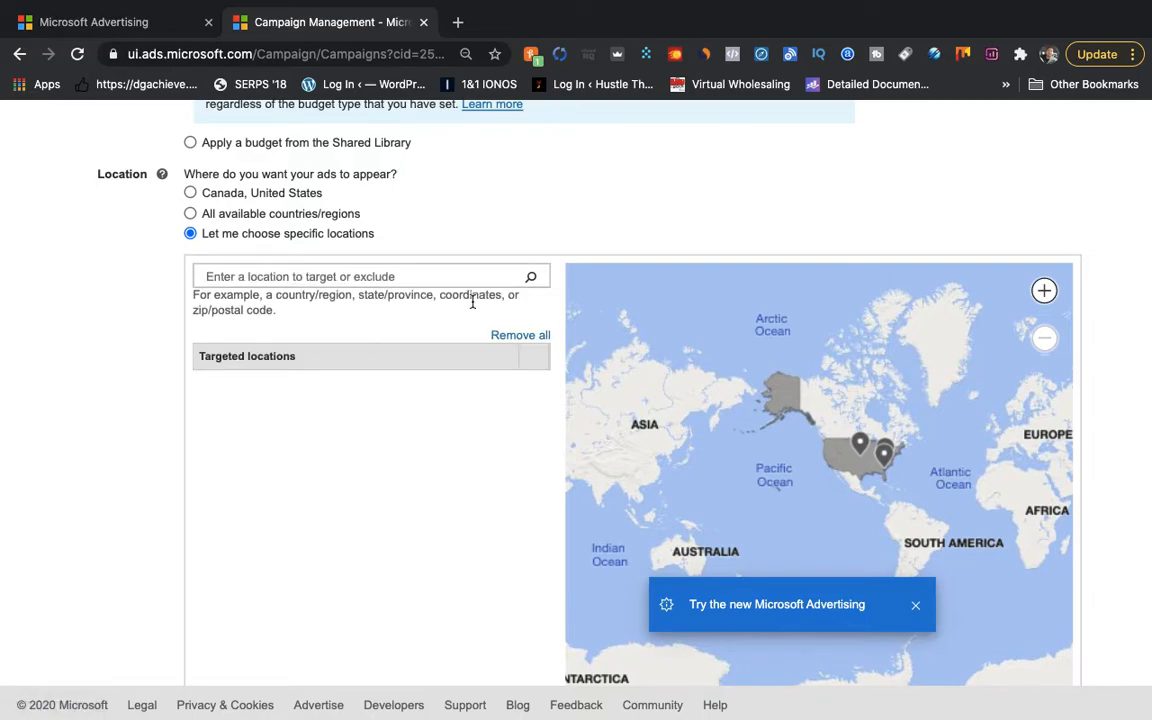
Exclude people searching for or viewing pages about the targeted locations, and save the campaign settings to continue to ad groups and keywords.
{"action": "scroll", "coordinate": [420, 475], "scroll_direction": "down", "scroll_amount": 1}
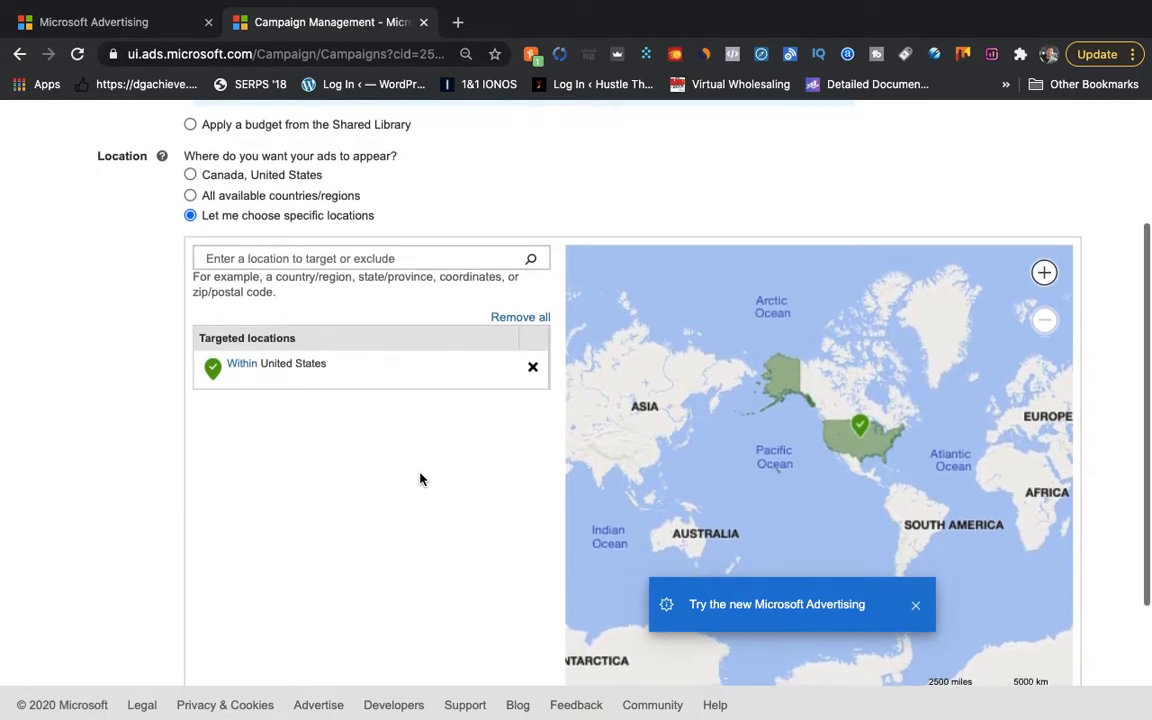
{"action": "scroll", "coordinate": [418, 500], "scroll_direction": "down", "scroll_amount": 3}
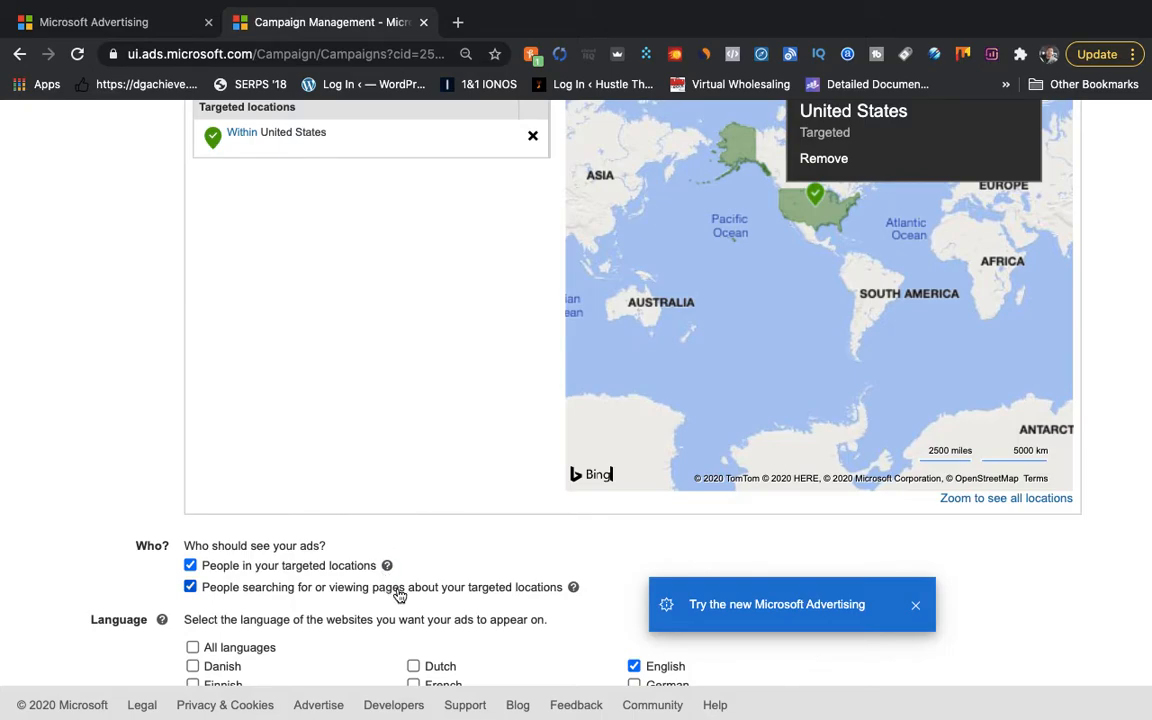
{"action": "left_click", "coordinate": [191, 588]}
{"action": "scroll", "coordinate": [361, 546], "scroll_direction": "down", "scroll_amount": 3}
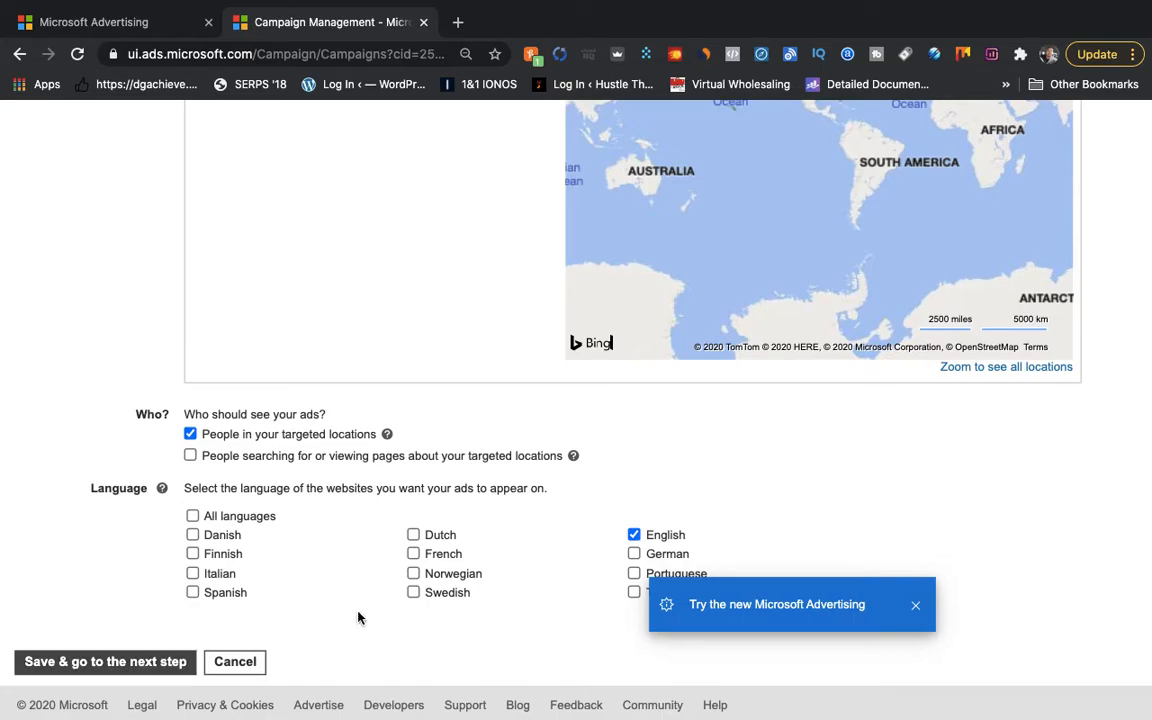
{"action": "left_click", "coordinate": [131, 662]}
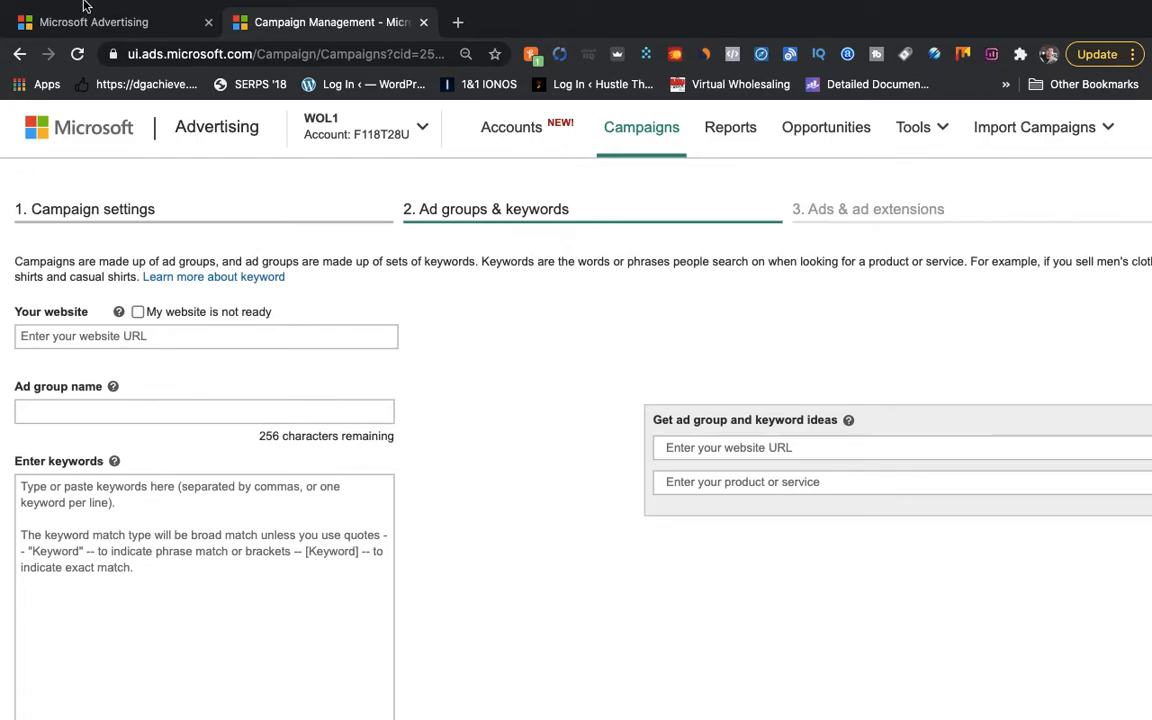
Exit the browser's full screen, move the browser and image windows down, and bring up the My Funnels Links document in Pages.
{"action": "mouse_move", "coordinate": [78, 3]}
{"action": "left_click", "coordinate": [53, 30]}
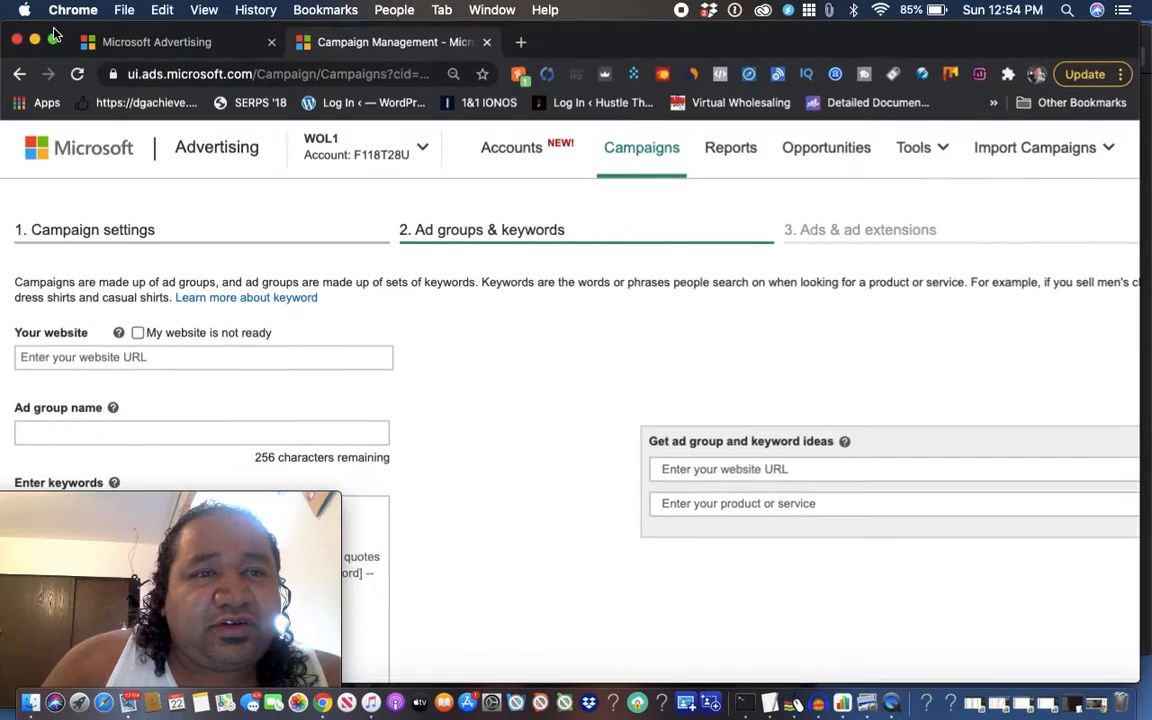
{"action": "left_click_drag", "start_coordinate": [893, 48], "coordinate": [893, 106]}
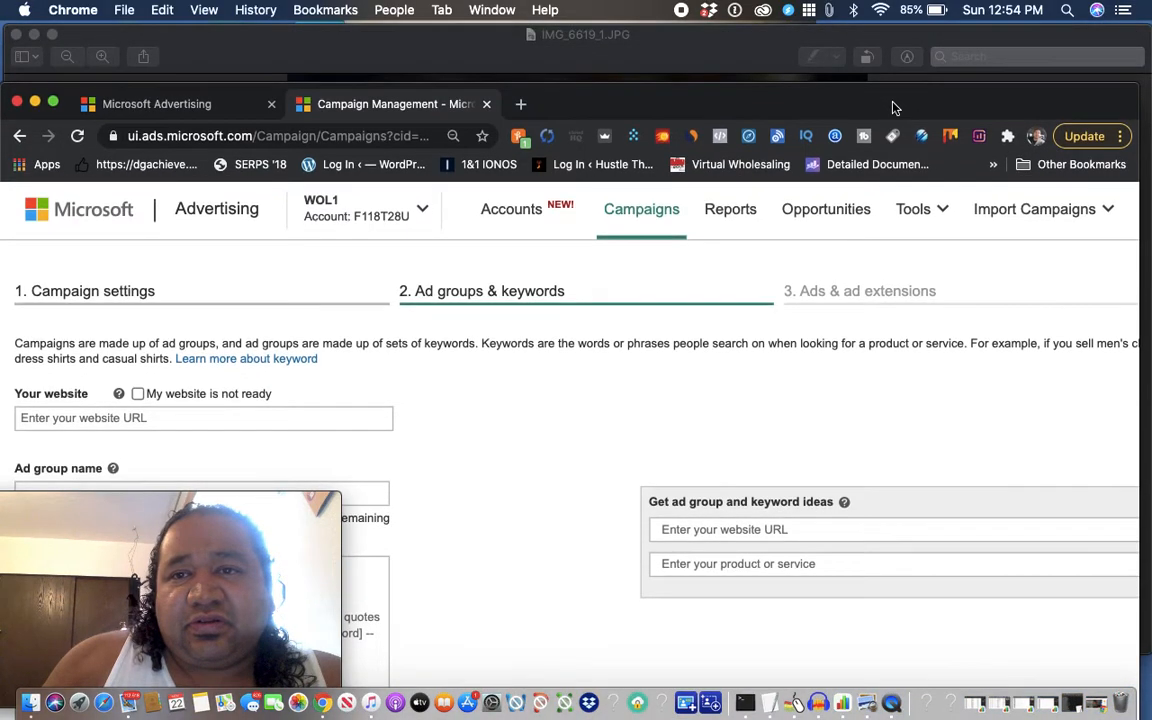
{"action": "left_click_drag", "start_coordinate": [891, 36], "coordinate": [891, 69]}
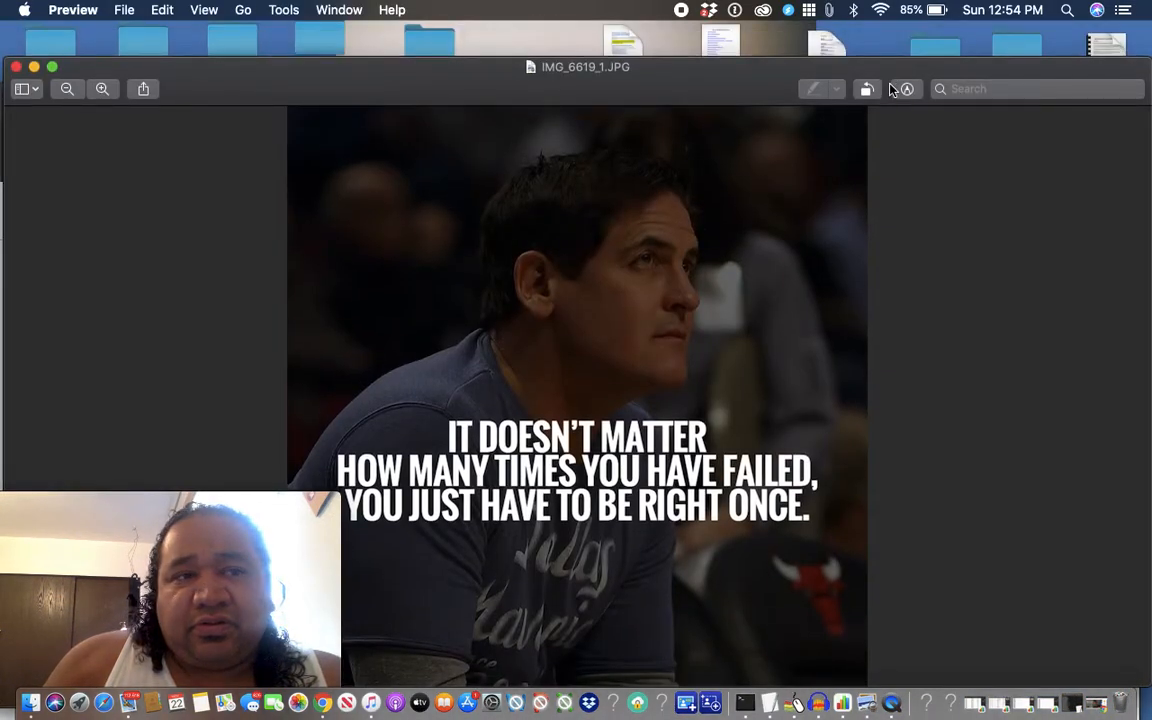
{"action": "left_click", "coordinate": [822, 42]}
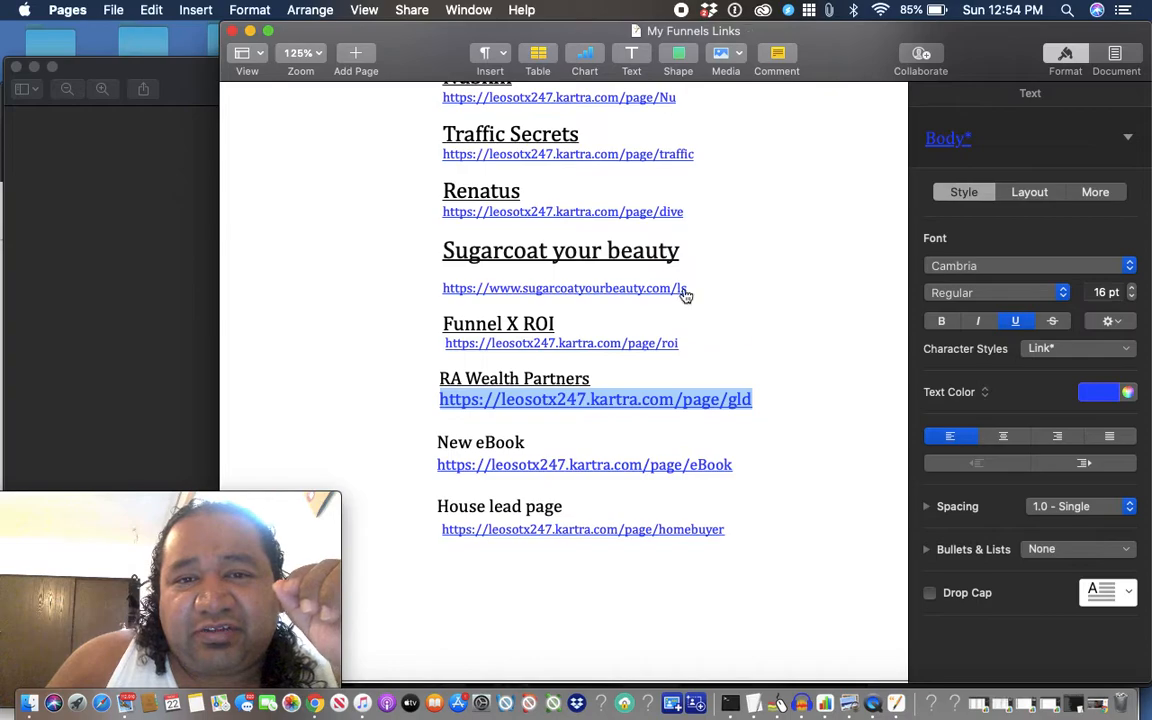
Copy the Traffic Secrets page link from the document and return to the campaign's ad groups and keywords page in Chrome.
{"action": "left_click_drag", "start_coordinate": [694, 156], "coordinate": [443, 155]}
{"action": "key", "text": "super+c"}
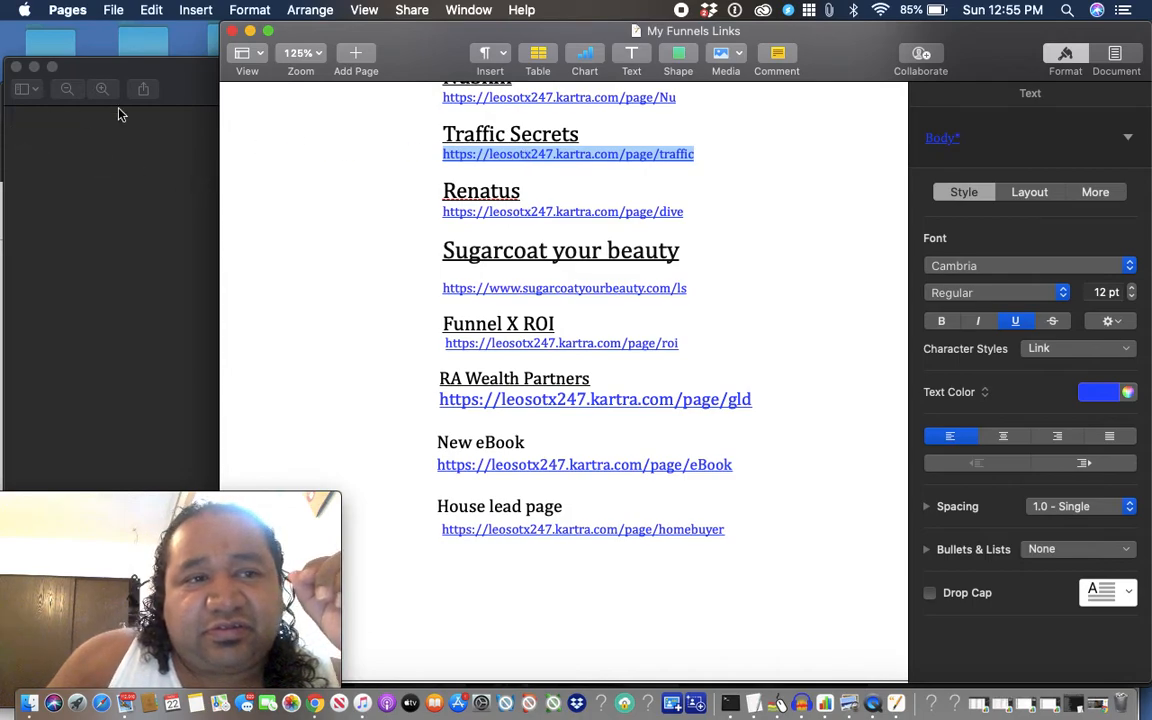
{"action": "left_click", "coordinate": [155, 80]}
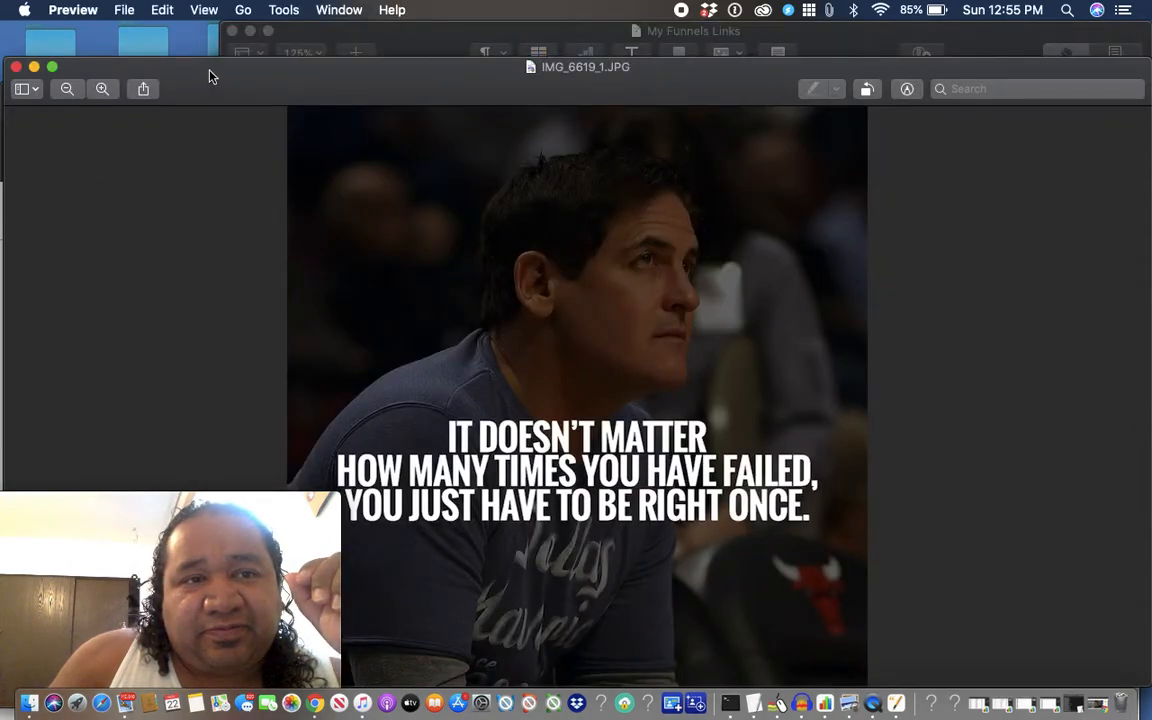
{"action": "left_click_drag", "start_coordinate": [243, 70], "coordinate": [249, 13]}
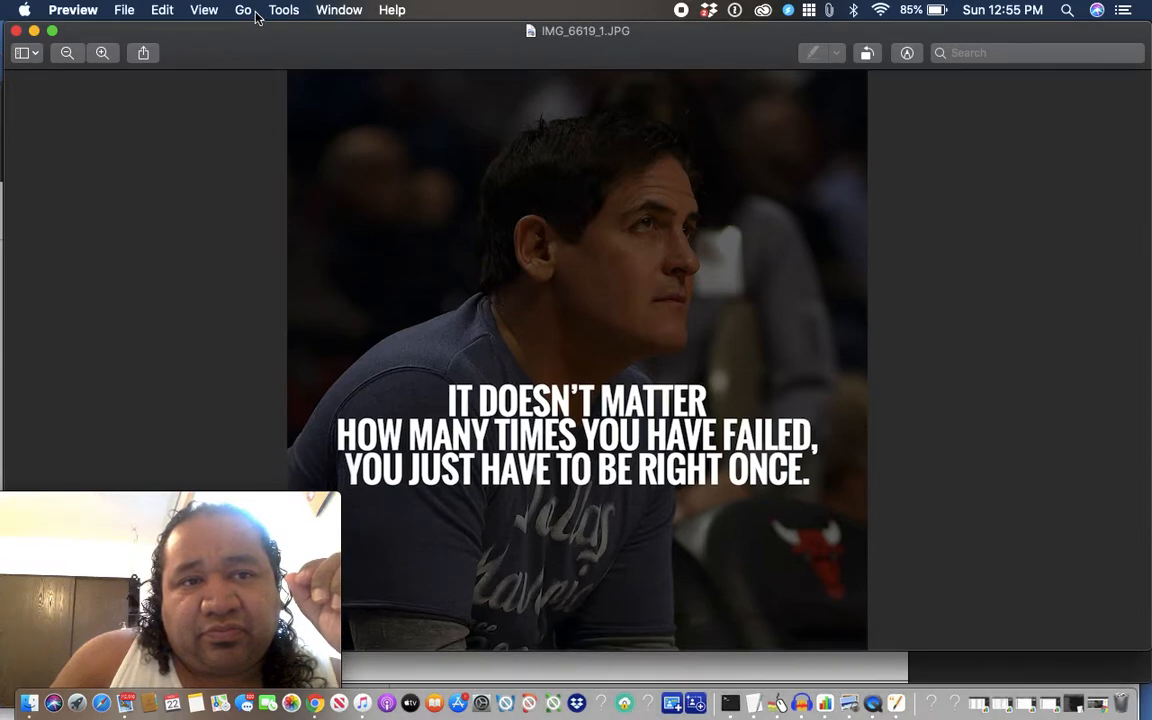
{"action": "left_click", "coordinate": [315, 703]}
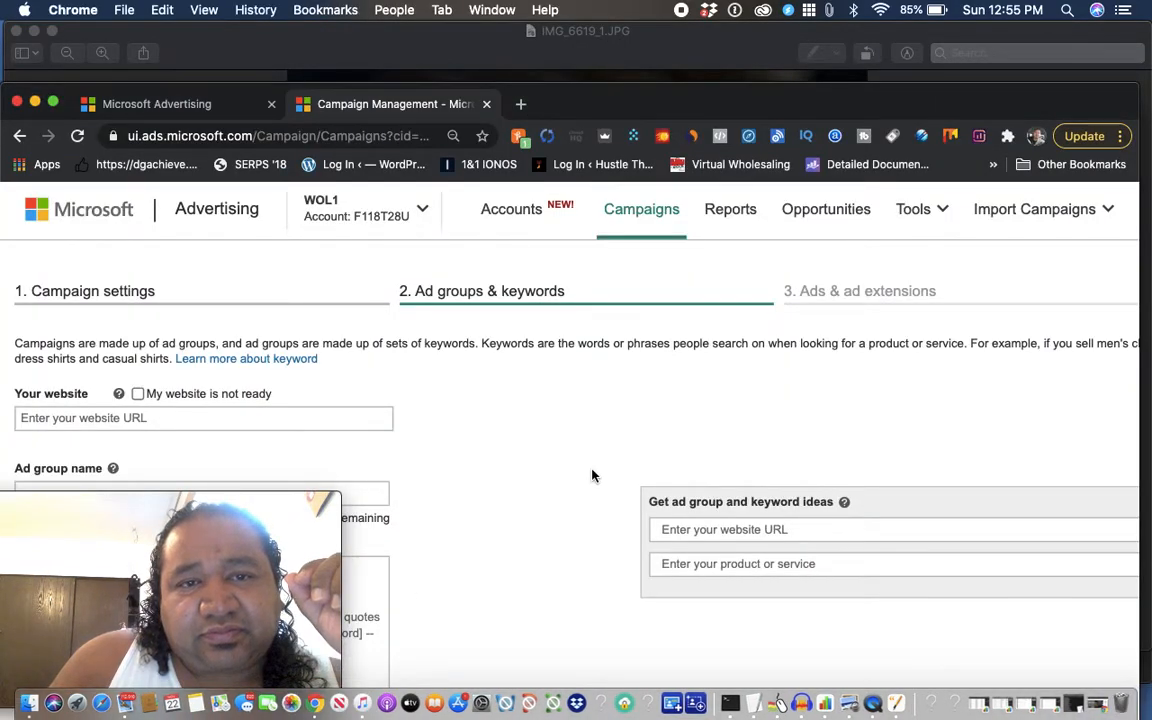
{"action": "scroll", "coordinate": [592, 475], "scroll_direction": "down", "scroll_amount": 2}
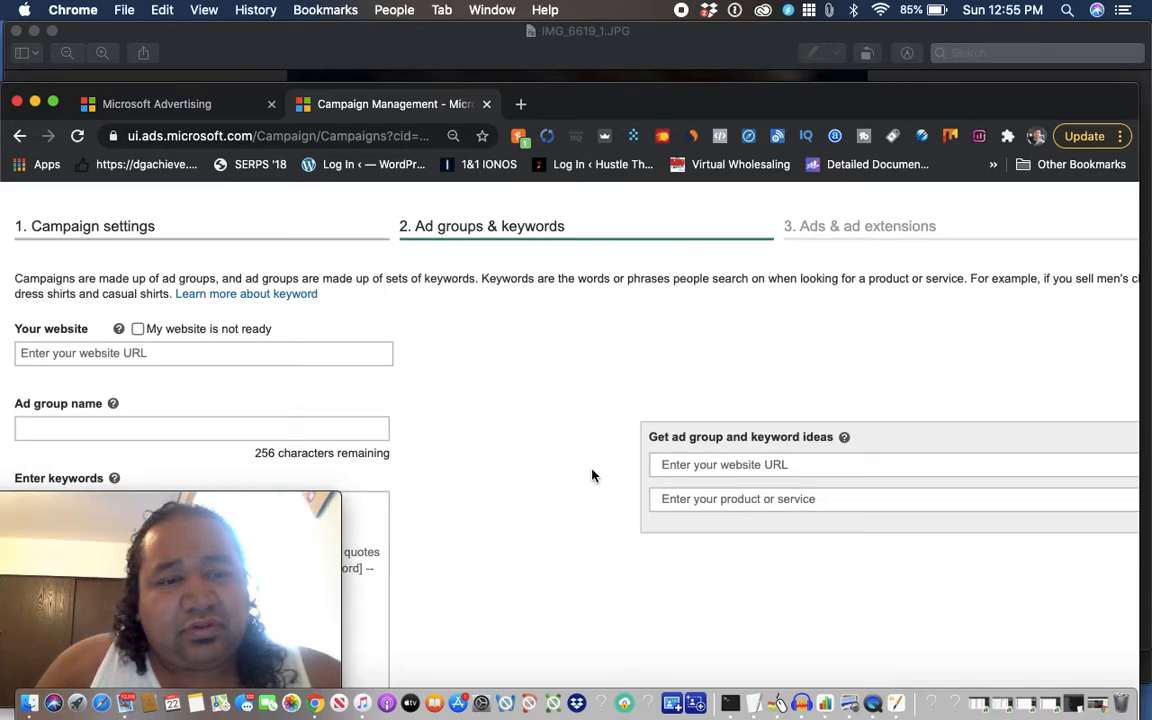
Minimize the image window in Preview, move the Chrome window back up, and put the campaign page in full screen.
{"action": "left_click", "coordinate": [51, 31]}
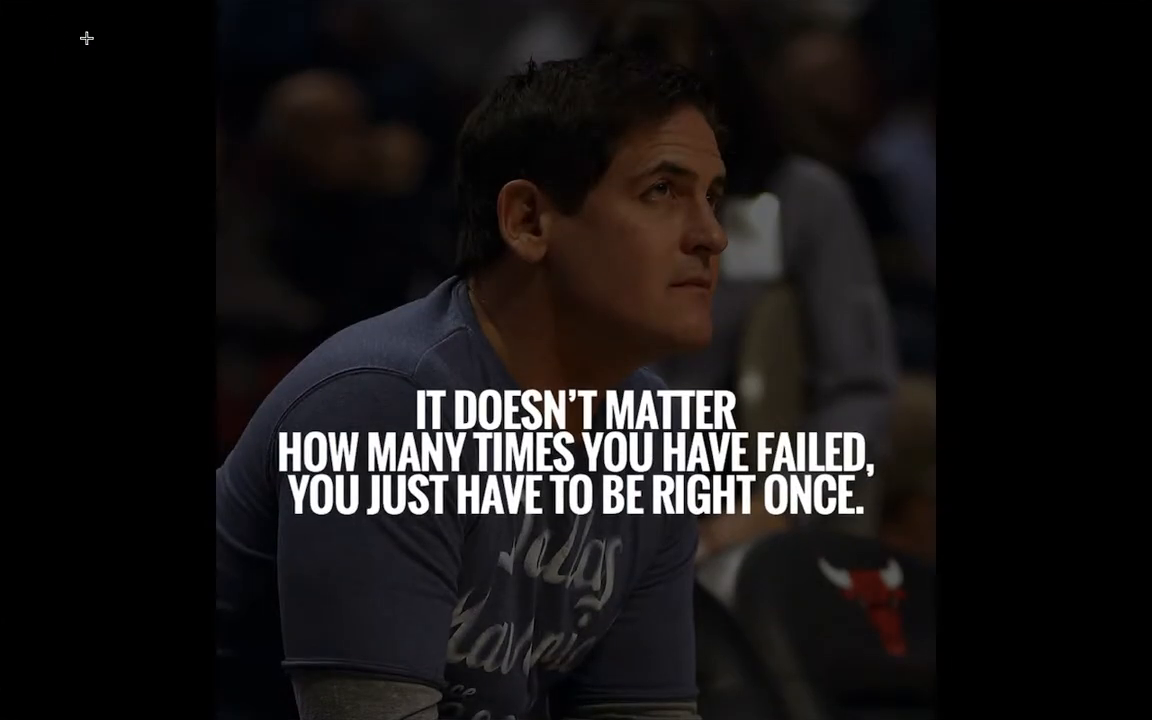
{"action": "left_click", "coordinate": [47, 31]}
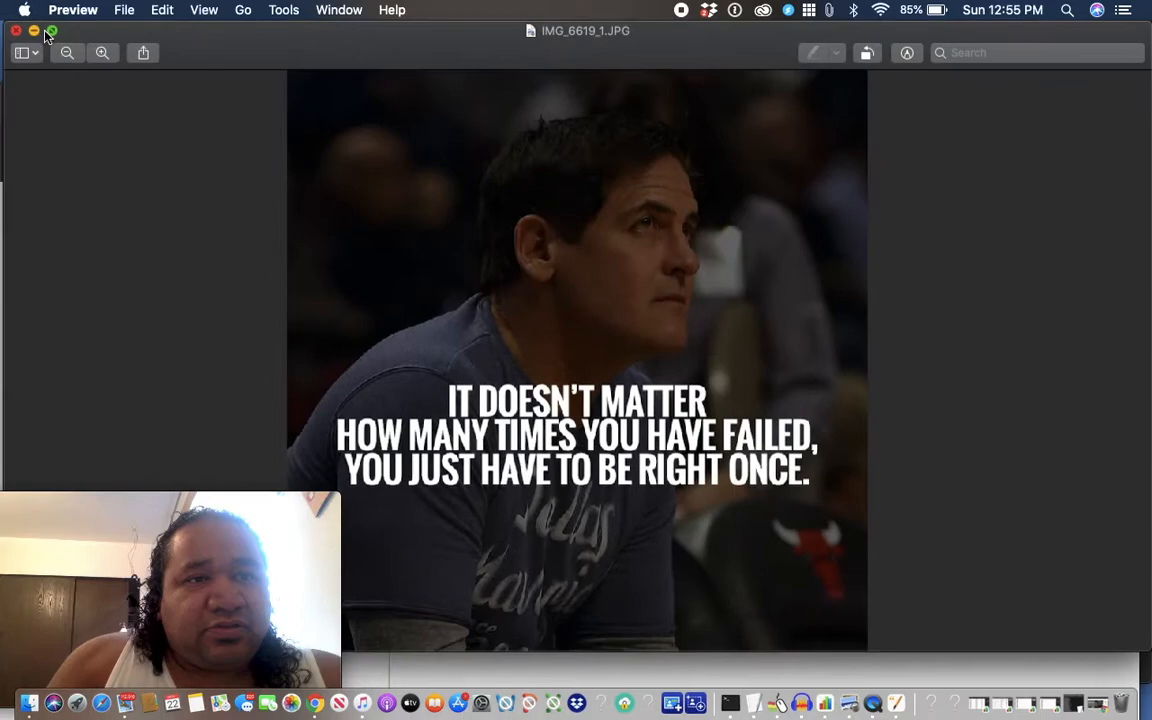
{"action": "left_click", "coordinate": [32, 30]}
{"action": "left_click_drag", "start_coordinate": [588, 106], "coordinate": [601, 45]}
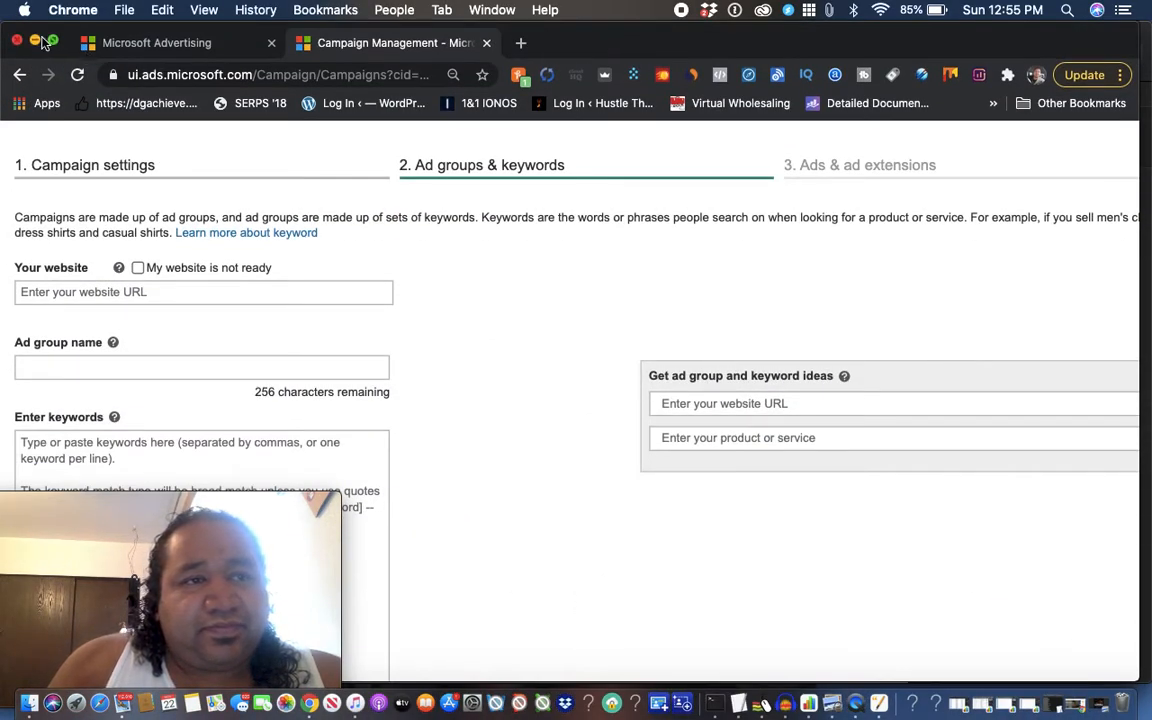
{"action": "left_click", "coordinate": [51, 40]}
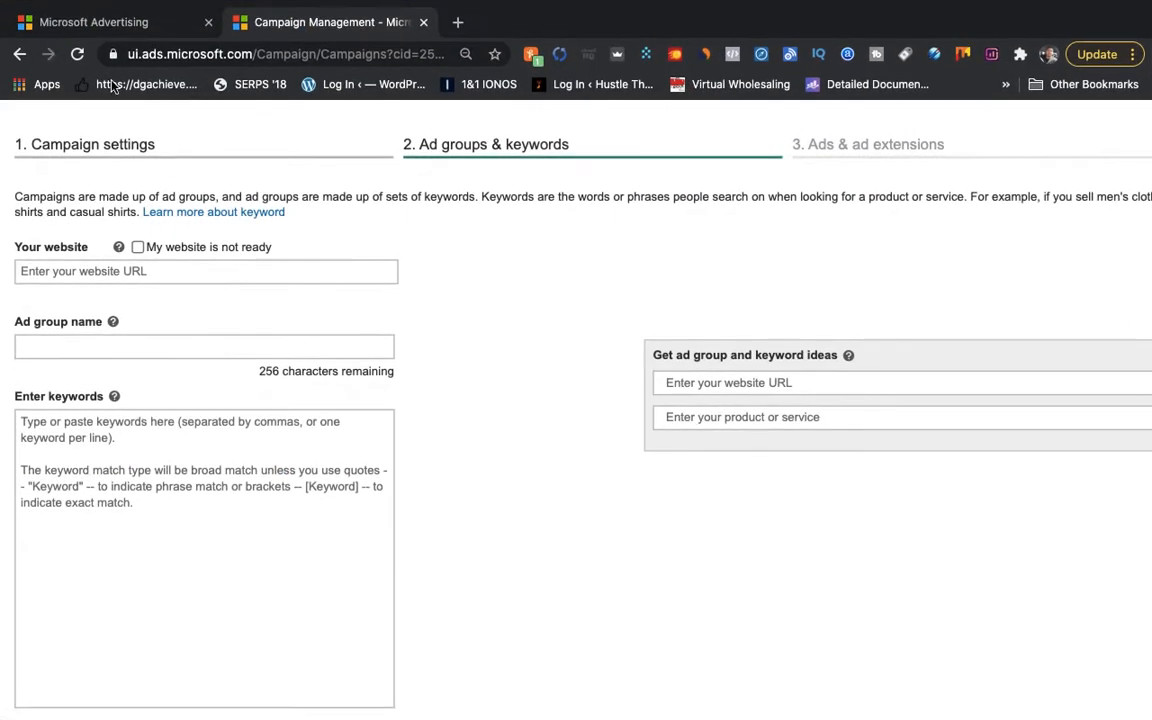
Paste the copied Traffic Secrets page link as the campaign's website and name the ad group Tester.
{"action": "left_click", "coordinate": [101, 271]}
{"action": "key", "text": "super+v"}
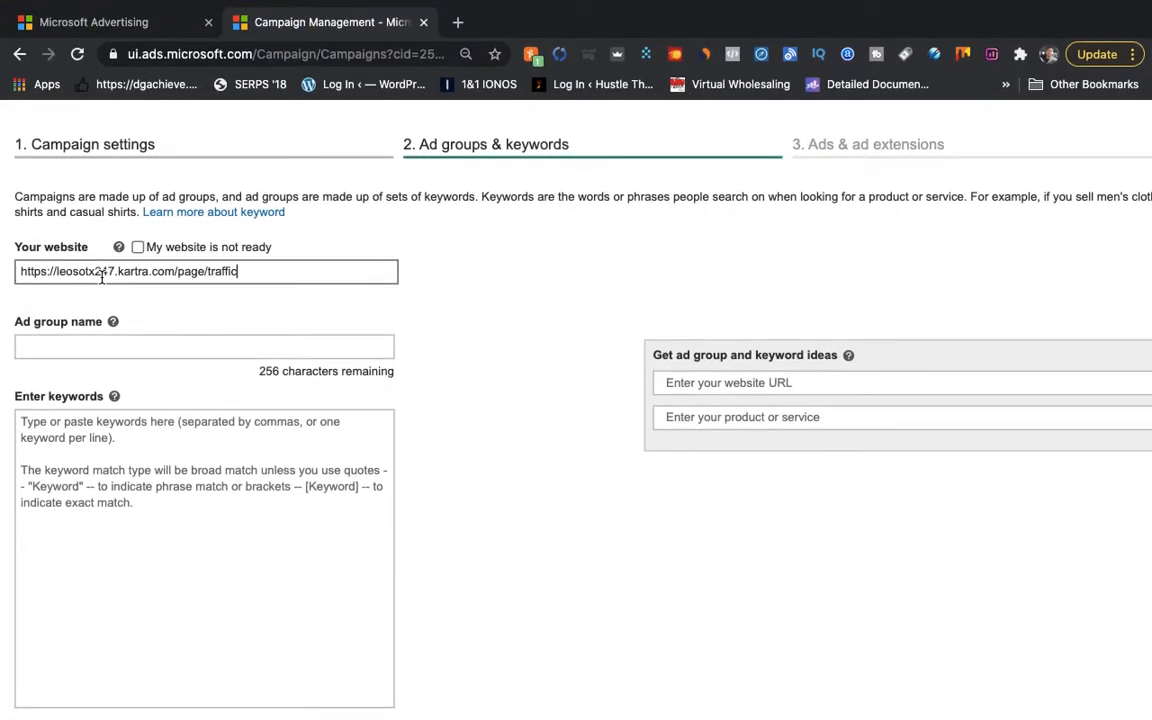
{"action": "left_click", "coordinate": [56, 346]}
{"action": "type", "text": "Tester"}
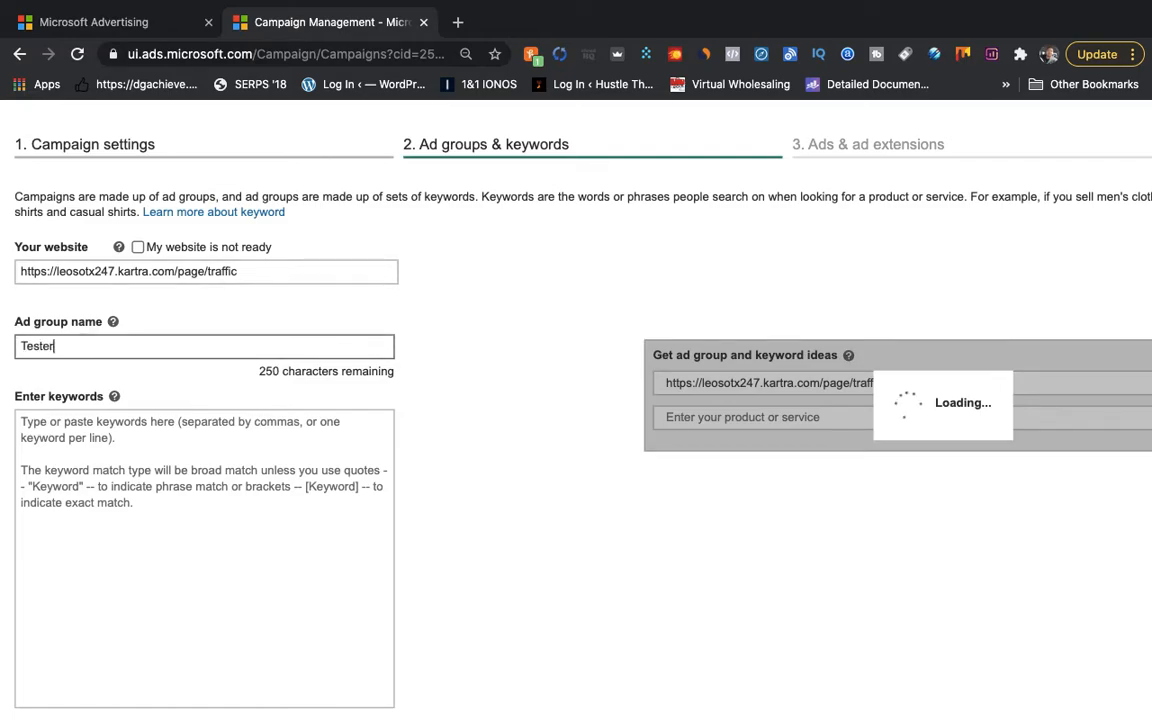
{"action": "left_click", "coordinate": [42, 421]}
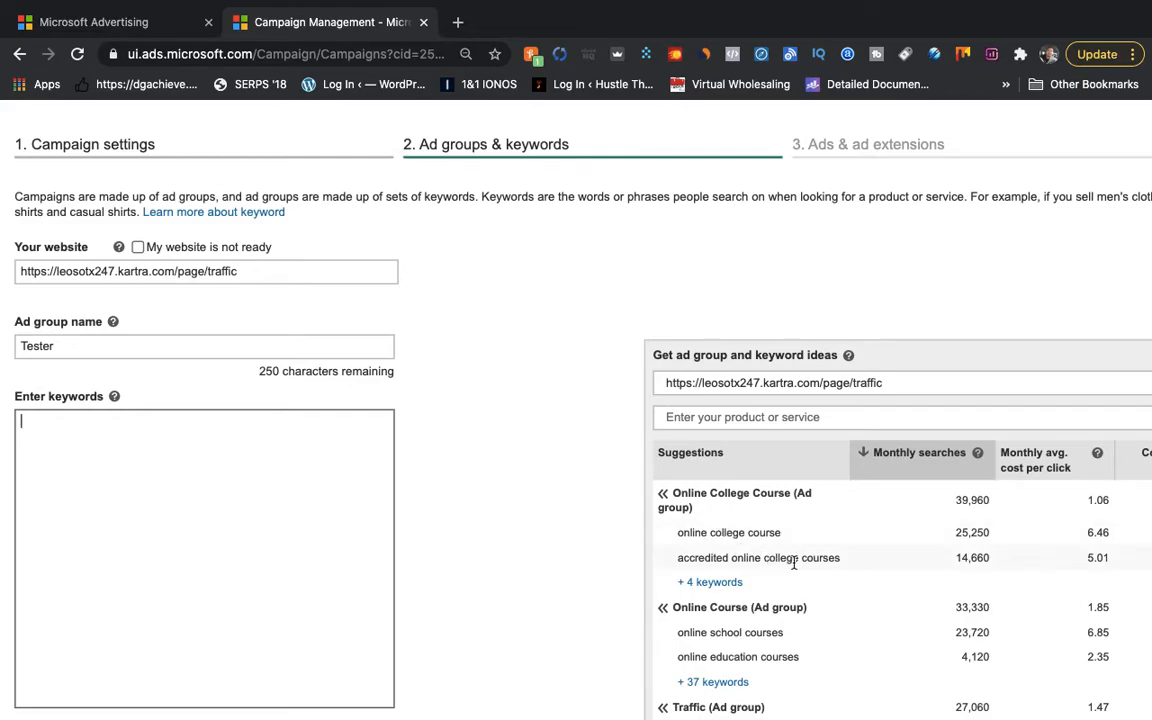
Examine the suggested ad groups and keywords, comparing their monthly searches, average cost per click and competition.
{"action": "scroll", "coordinate": [824, 582], "scroll_direction": "down", "scroll_amount": 2}
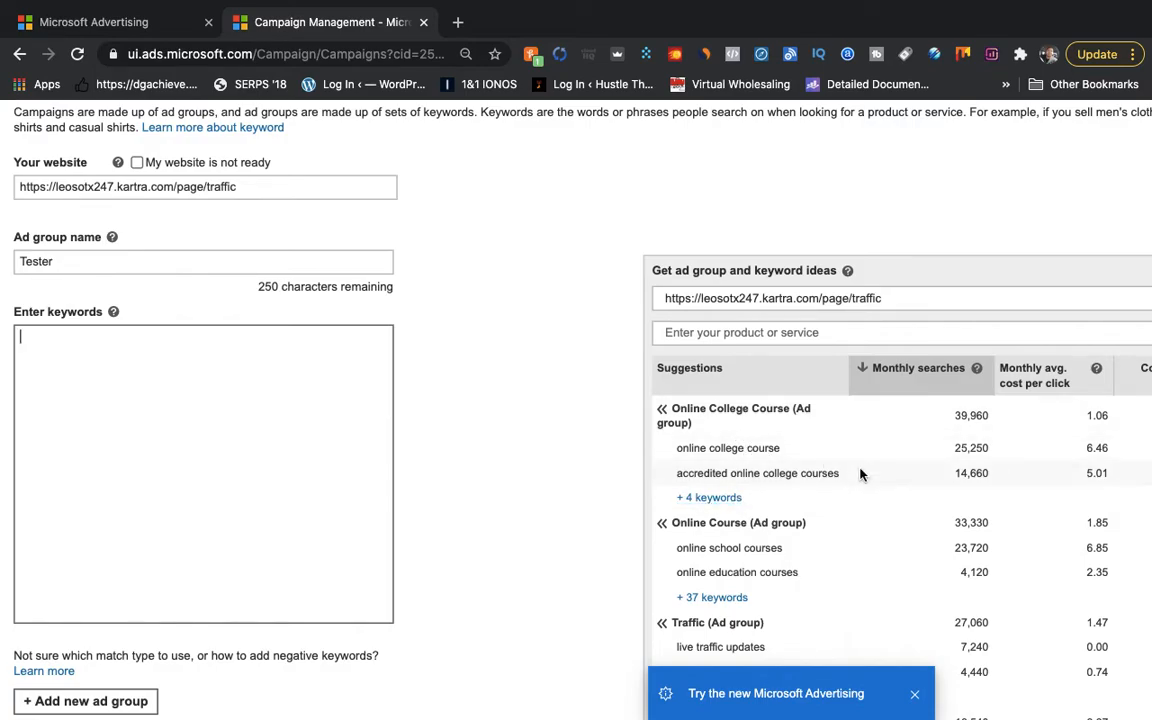
{"action": "scroll", "coordinate": [860, 474], "scroll_direction": "right", "scroll_amount": 5}
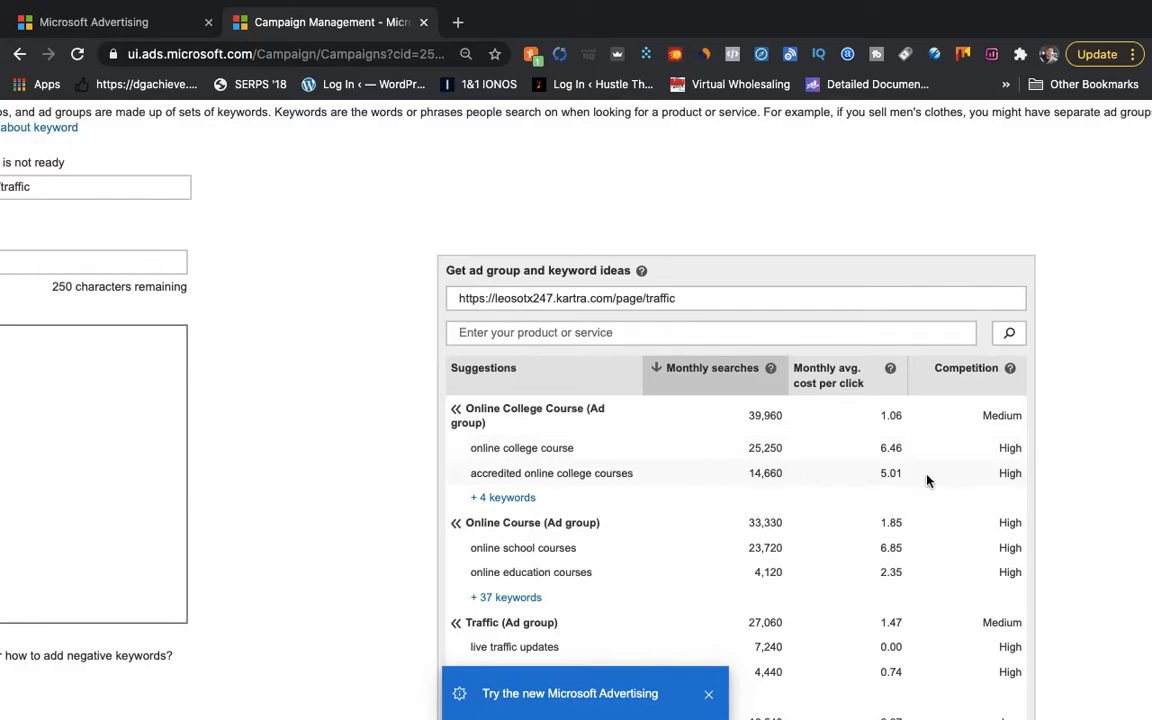
{"action": "scroll", "coordinate": [949, 488], "scroll_direction": "down", "scroll_amount": 2}
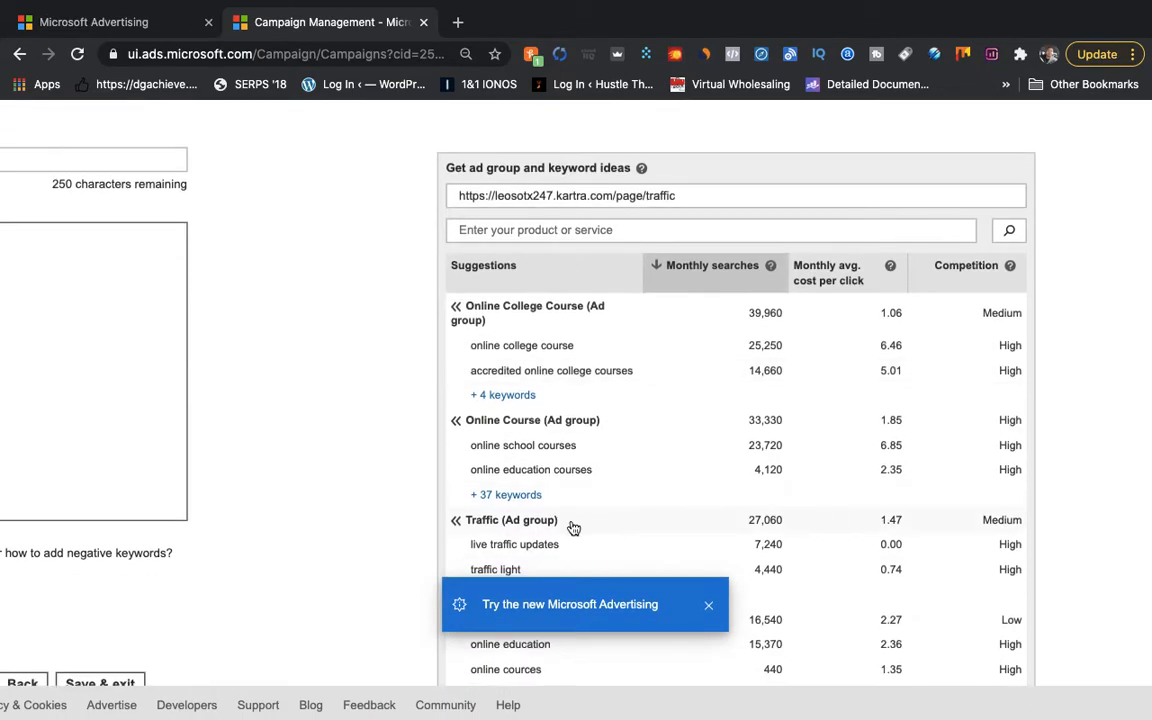
{"action": "scroll", "coordinate": [892, 527], "scroll_direction": "down", "scroll_amount": 4}
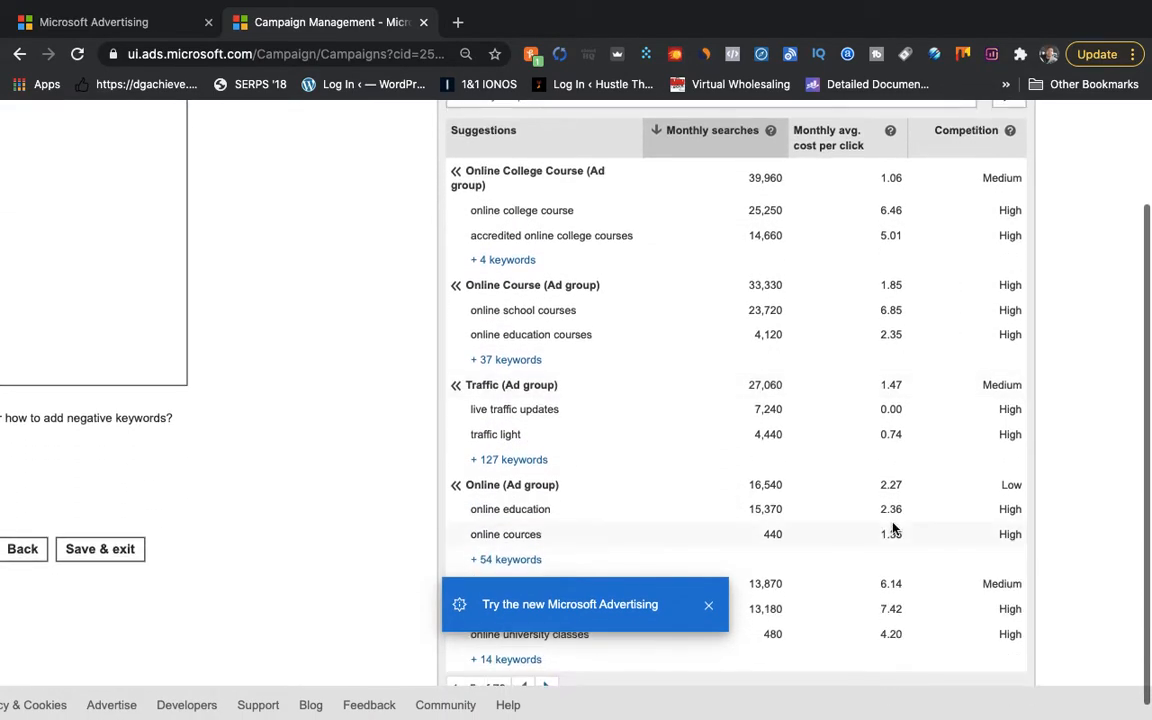
{"action": "scroll", "coordinate": [704, 480], "scroll_direction": "left", "scroll_amount": 4}
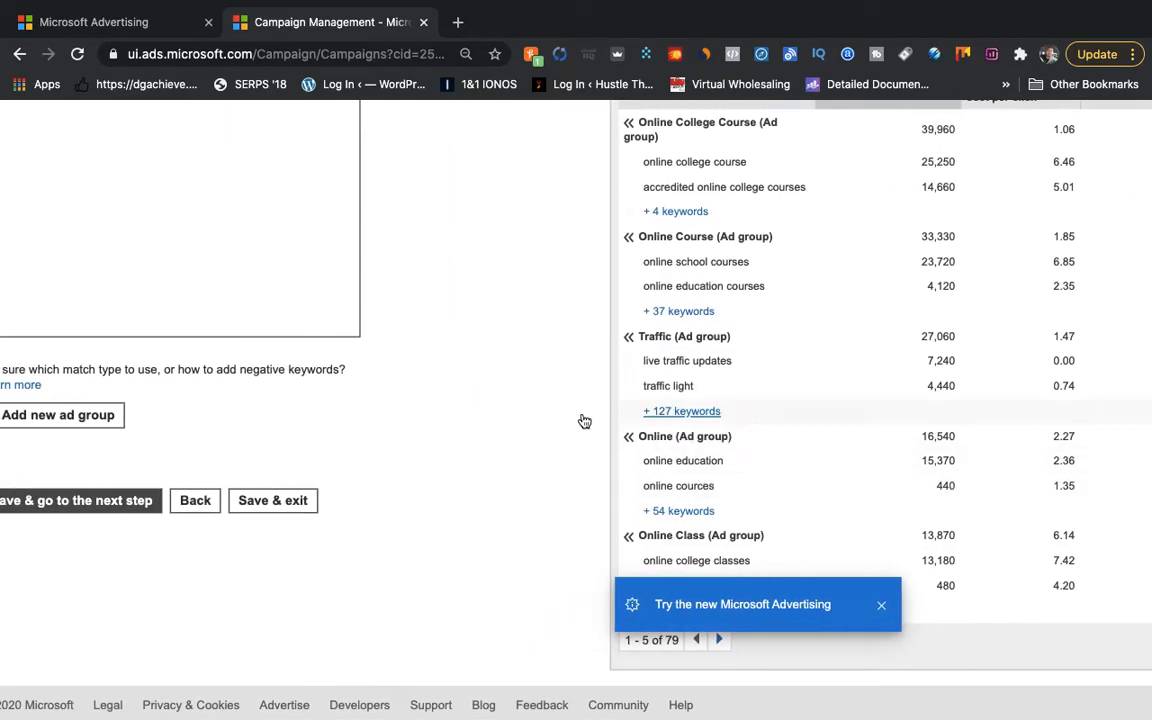
{"action": "scroll", "coordinate": [503, 386], "scroll_direction": "up", "scroll_amount": 2}
{"action": "scroll", "coordinate": [503, 386], "scroll_direction": "up", "scroll_amount": 1}
{"action": "scroll", "coordinate": [503, 386], "scroll_direction": "left", "scroll_amount": 1}
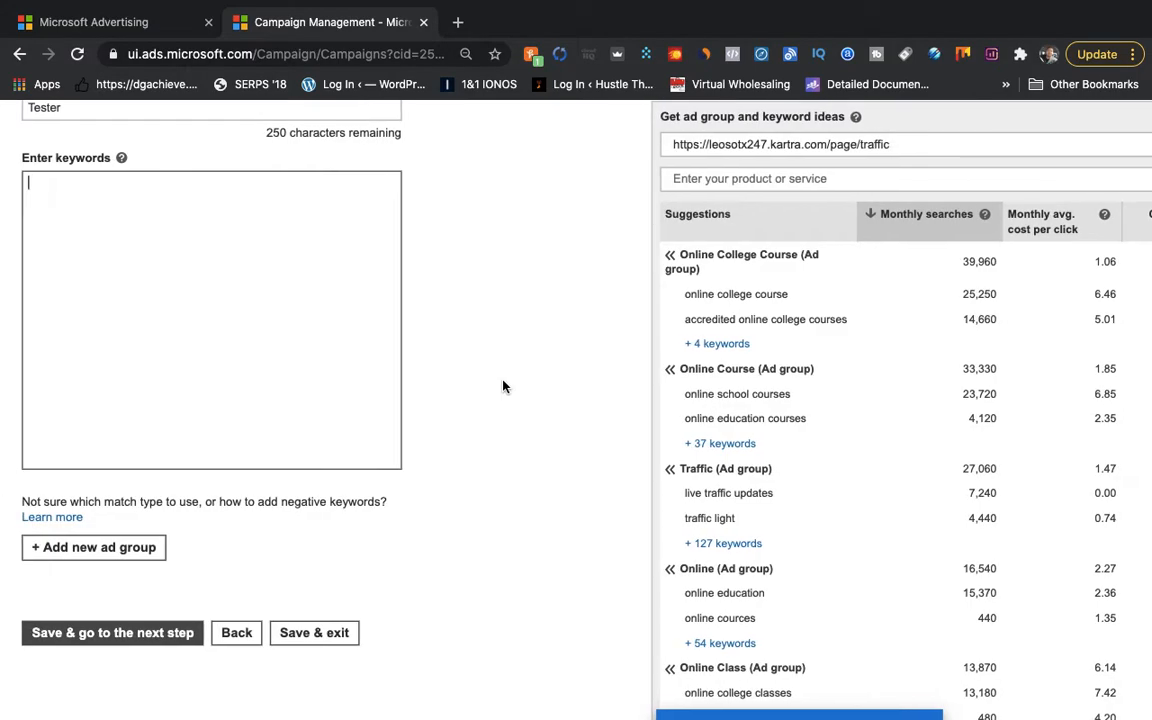
{"action": "scroll", "coordinate": [800, 360], "scroll_direction": "right", "scroll_amount": 4}
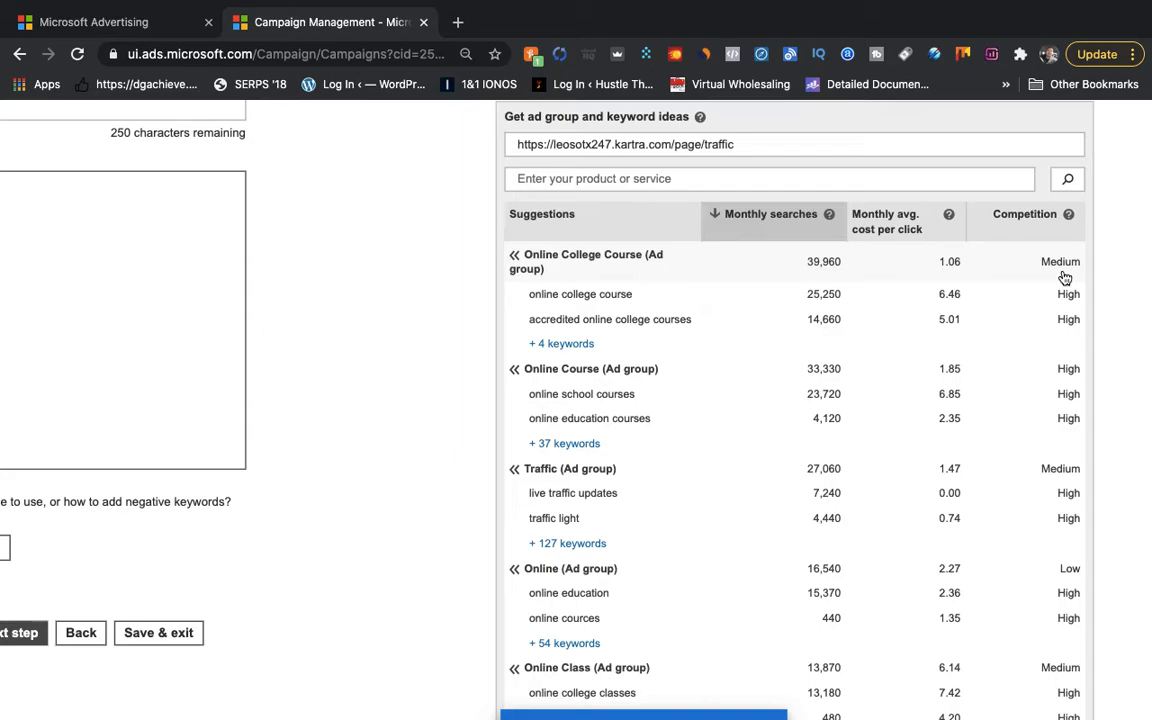
{"action": "scroll", "coordinate": [612, 372], "scroll_direction": "left", "scroll_amount": 2}
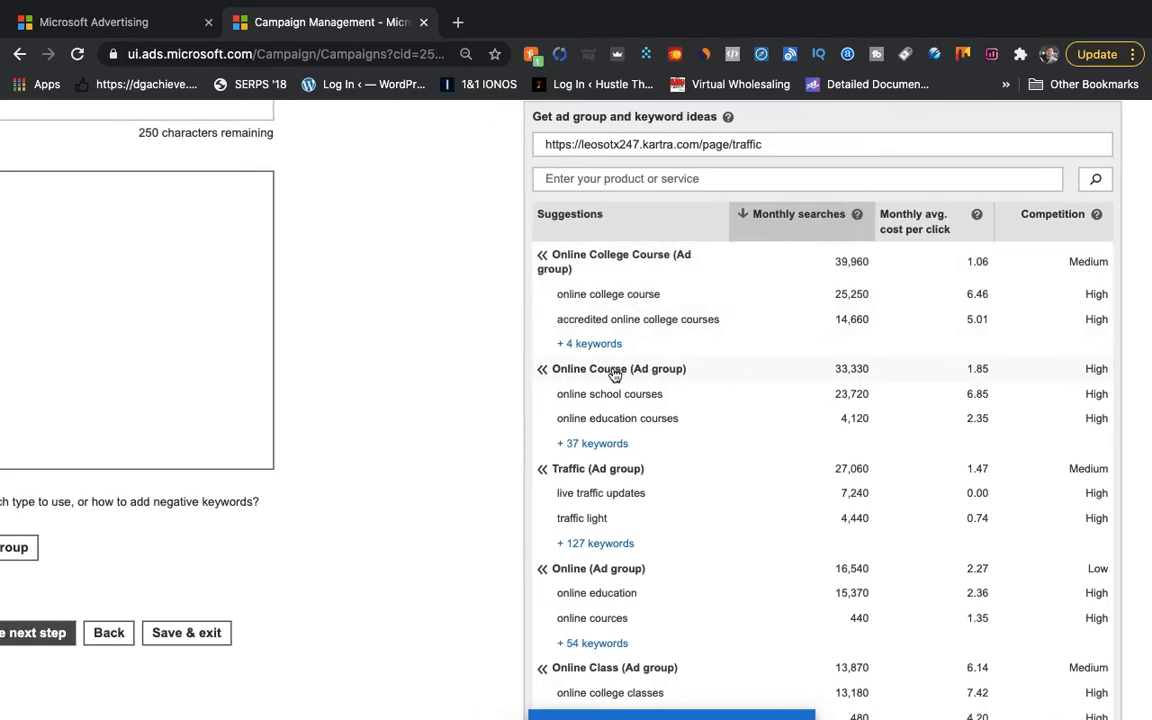
{"action": "scroll", "coordinate": [612, 372], "scroll_direction": "left", "scroll_amount": 1}
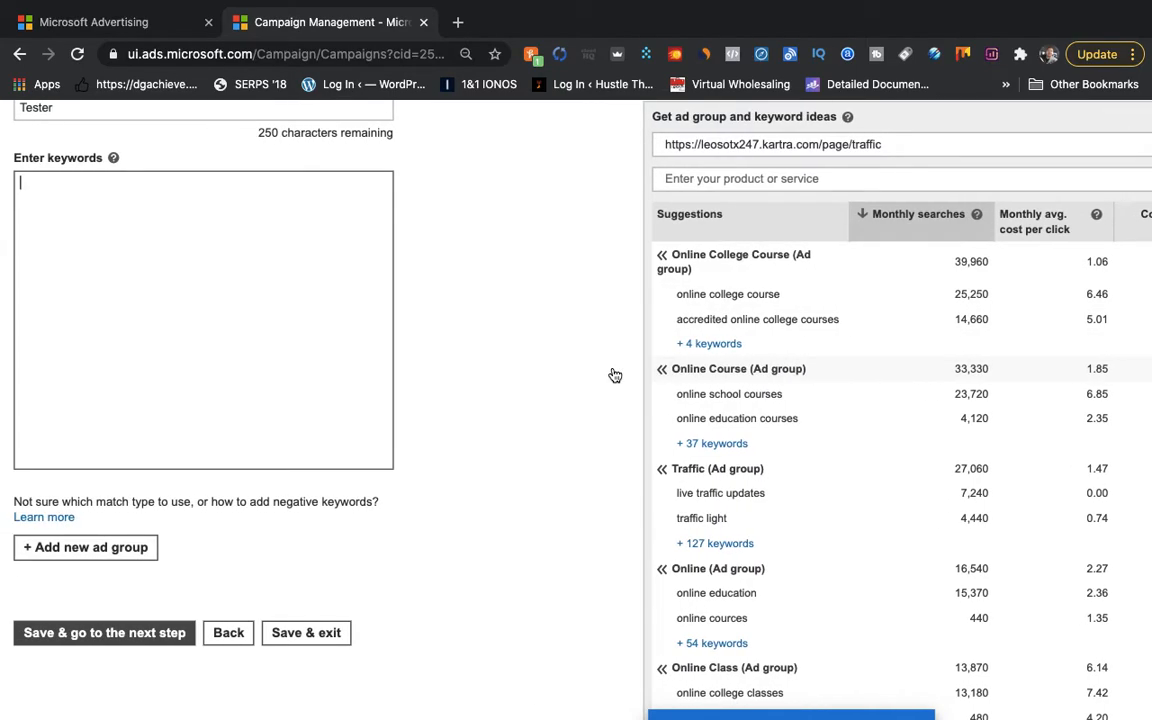
Select the keyword online college course from the Online College Course ad group idea and add it to the Tester ad group.
{"action": "left_click", "coordinate": [741, 345]}
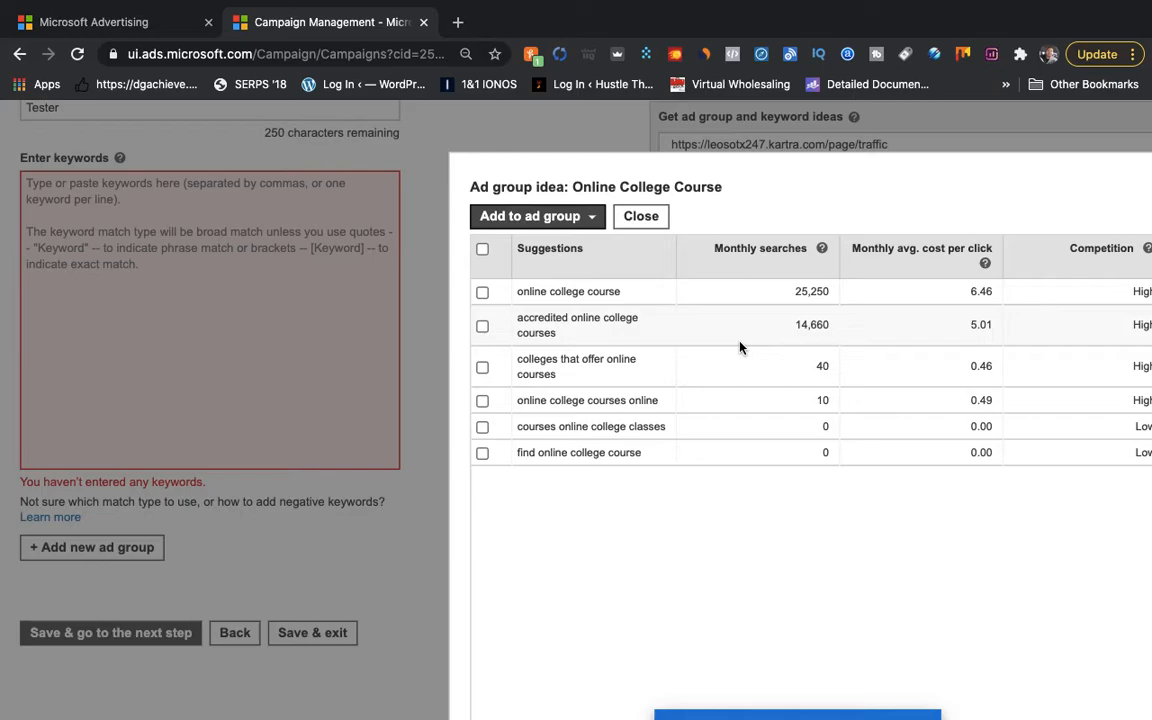
{"action": "scroll", "coordinate": [741, 347], "scroll_direction": "right", "scroll_amount": 1}
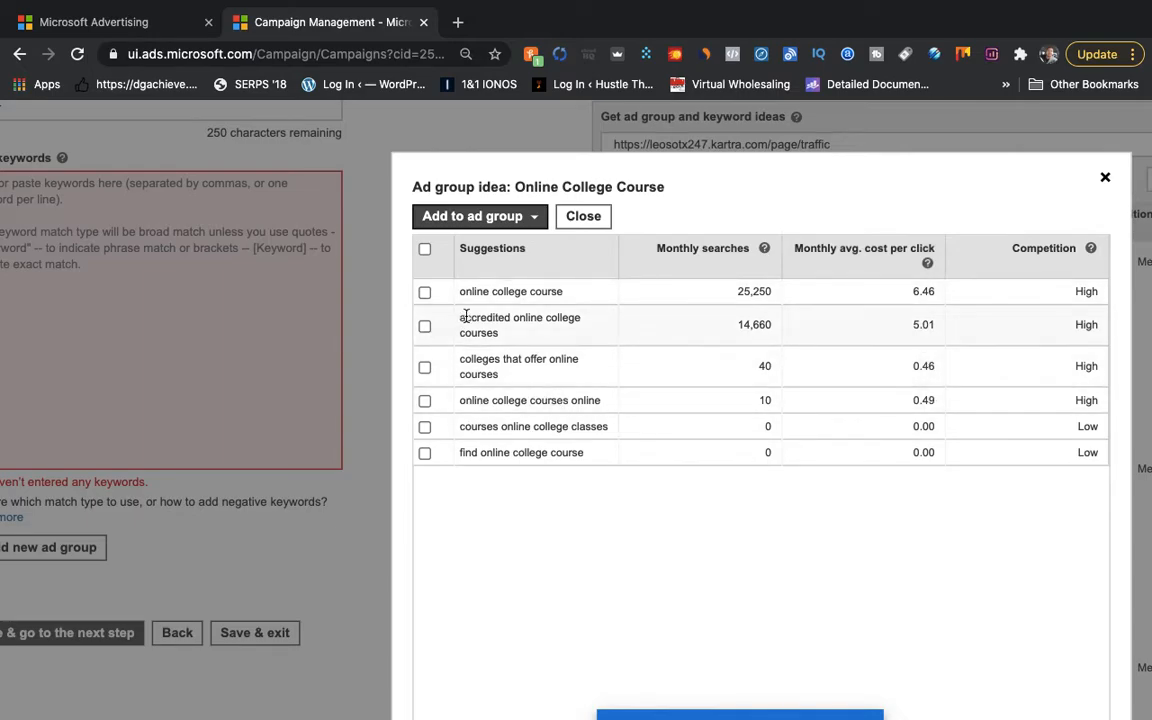
{"action": "left_click", "coordinate": [425, 293]}
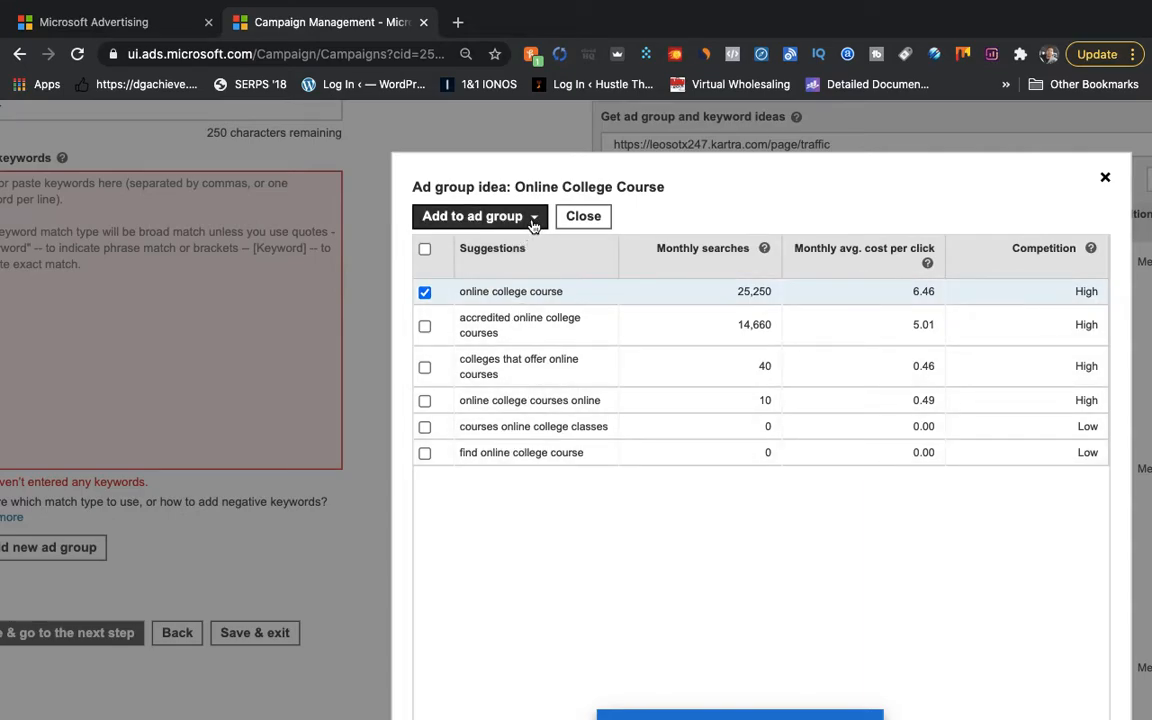
{"action": "scroll", "coordinate": [532, 224], "scroll_direction": "down", "scroll_amount": 2}
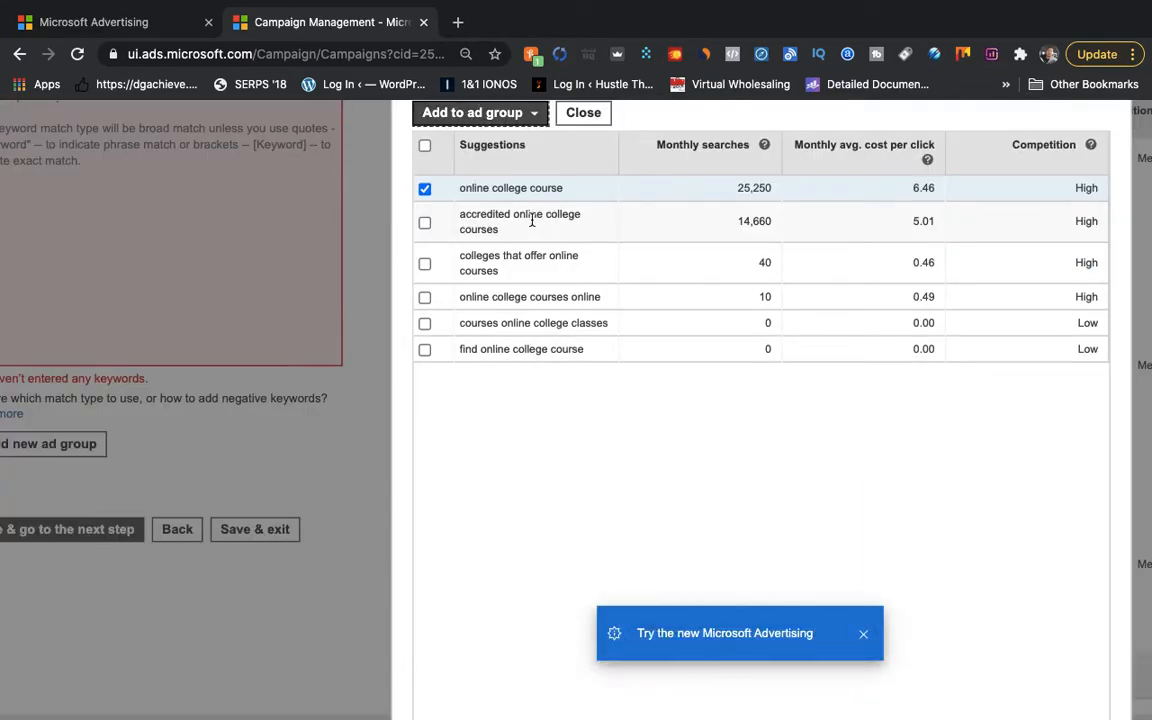
{"action": "left_click", "coordinate": [528, 118]}
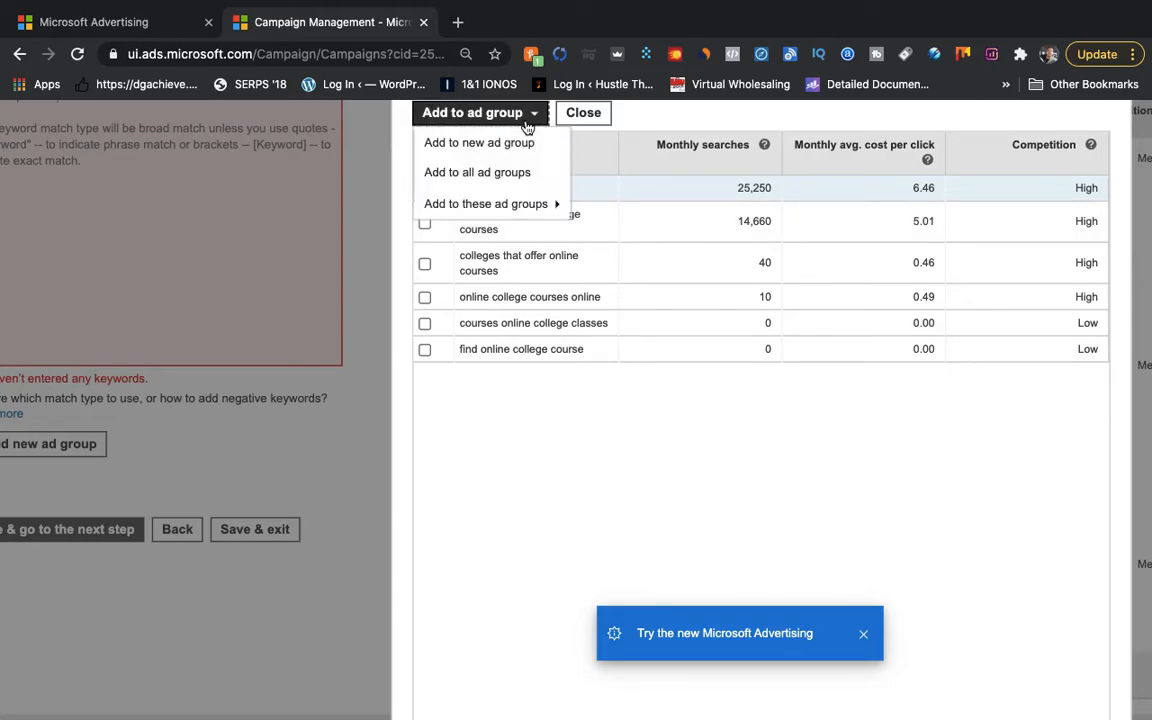
{"action": "mouse_move", "coordinate": [527, 205]}
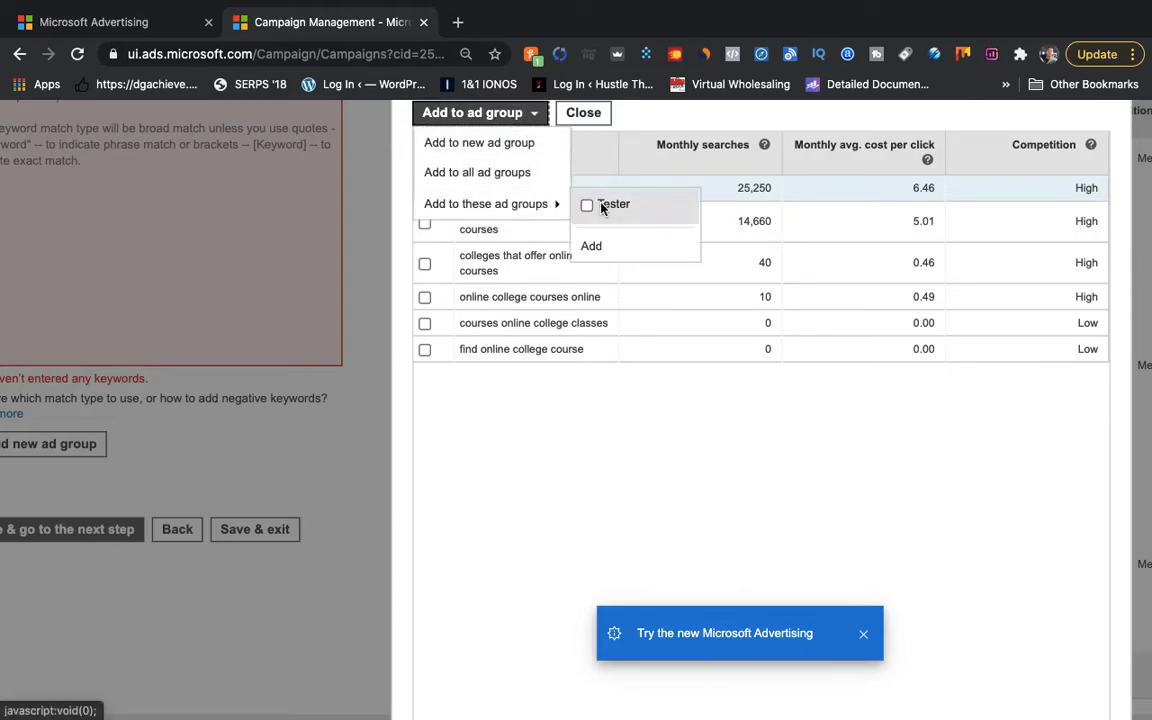
{"action": "left_click", "coordinate": [600, 207]}
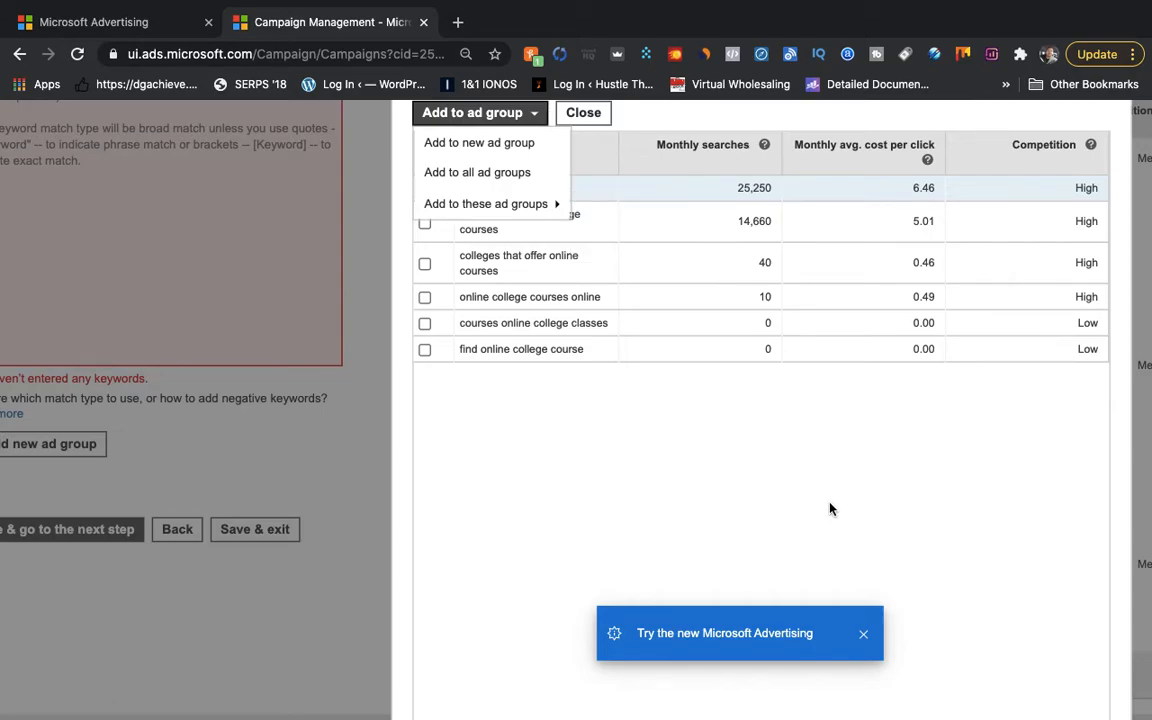
{"action": "left_click", "coordinate": [838, 456]}
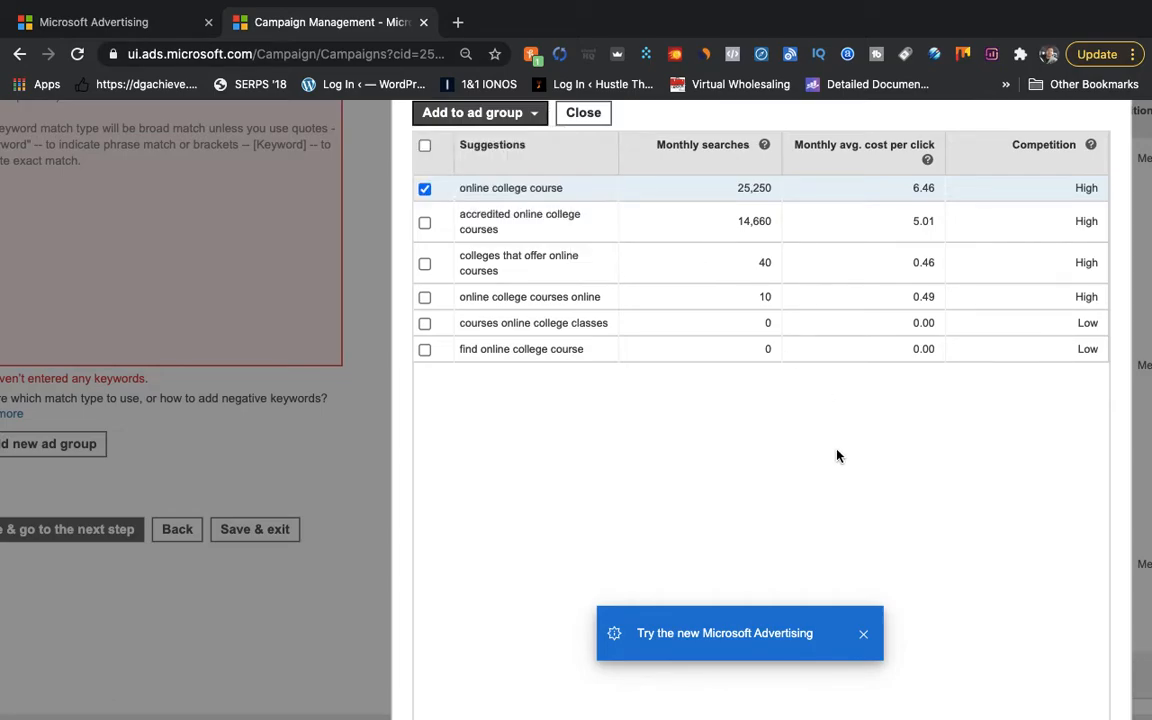
{"action": "scroll", "coordinate": [884, 416], "scroll_direction": "up", "scroll_amount": 2}
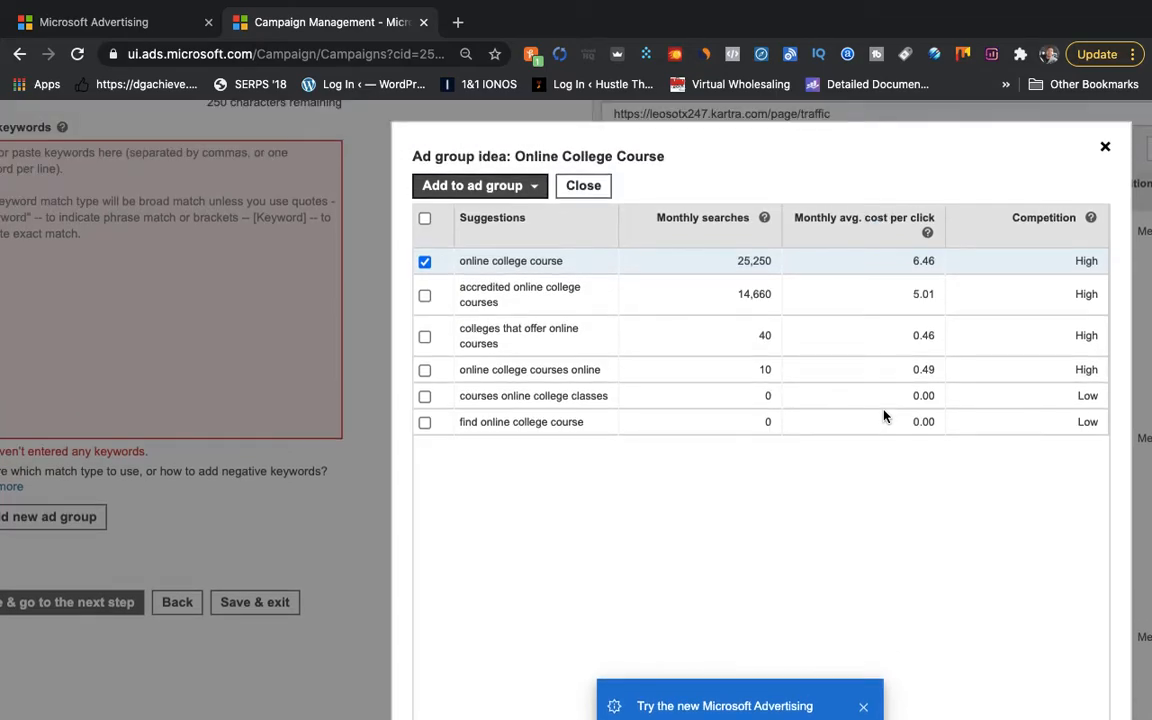
{"action": "left_click", "coordinate": [480, 186]}
{"action": "mouse_move", "coordinate": [485, 276]}
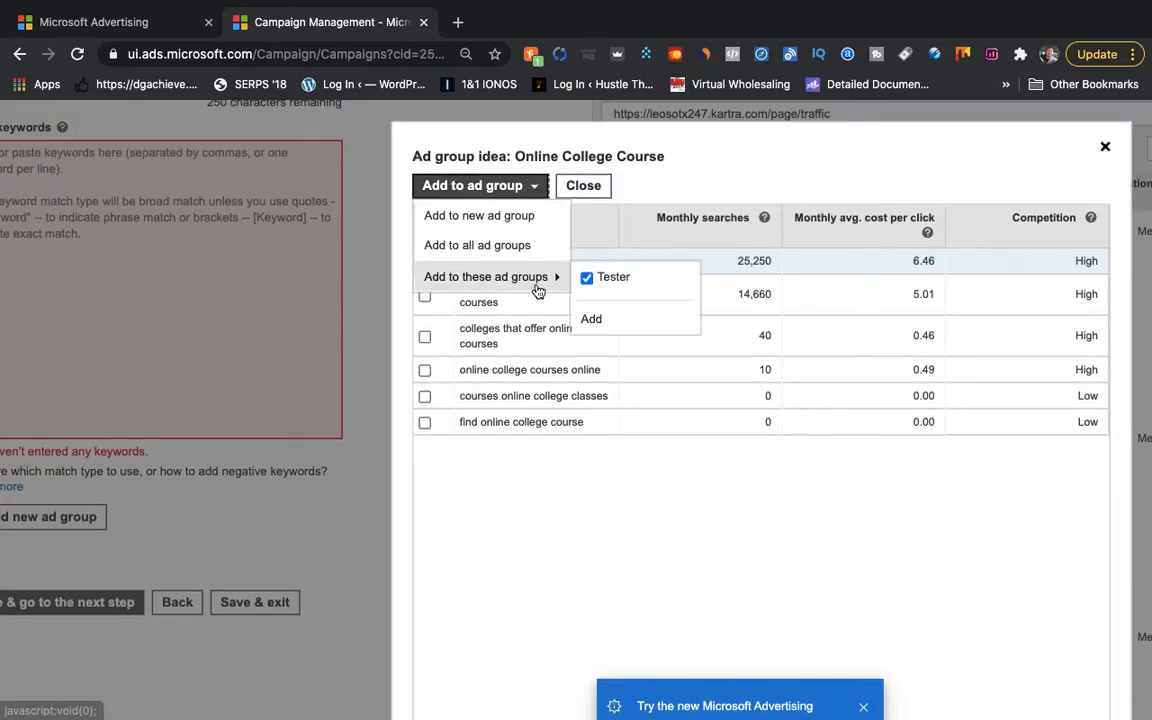
{"action": "left_click", "coordinate": [592, 320]}
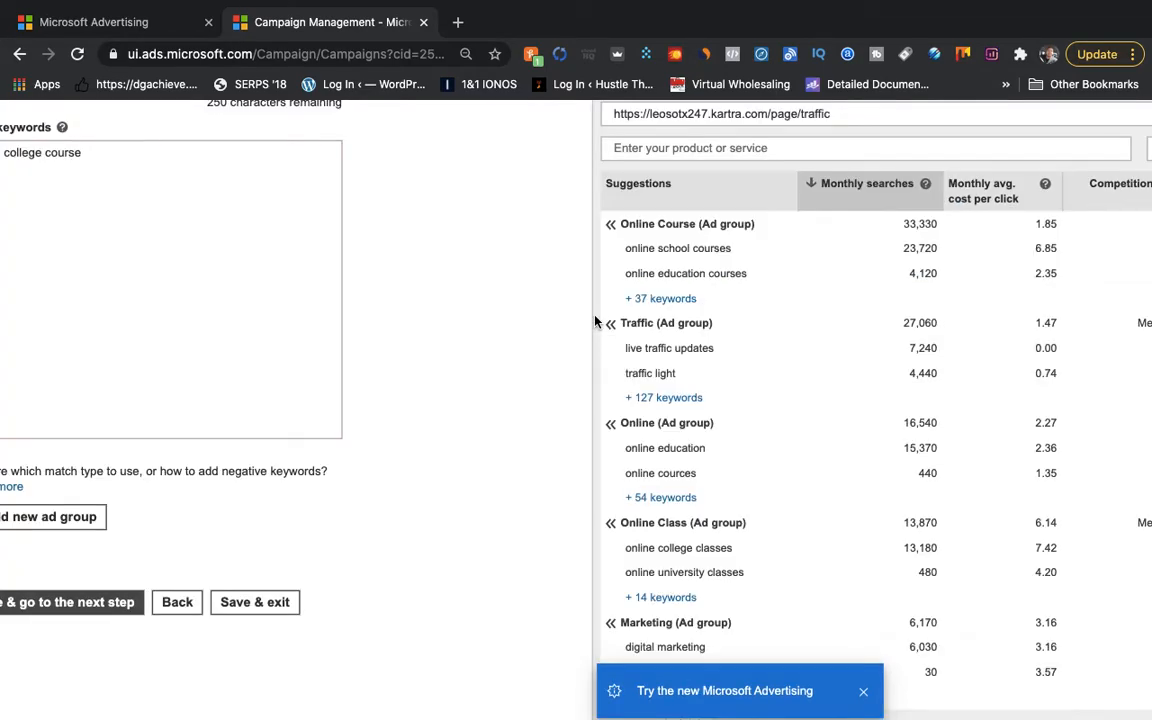
Add the suggested Traffic ad group with all its keywords to the campaign.
{"action": "scroll", "coordinate": [212, 255], "scroll_direction": "left", "scroll_amount": 1}
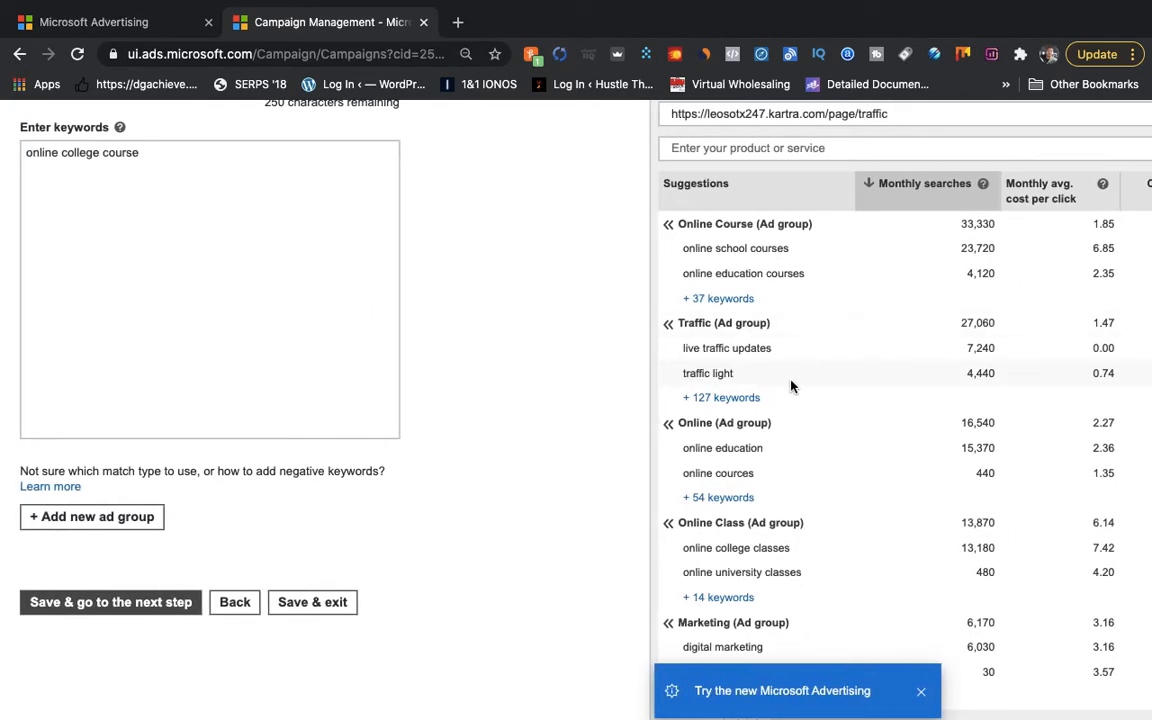
{"action": "left_click", "coordinate": [728, 332]}
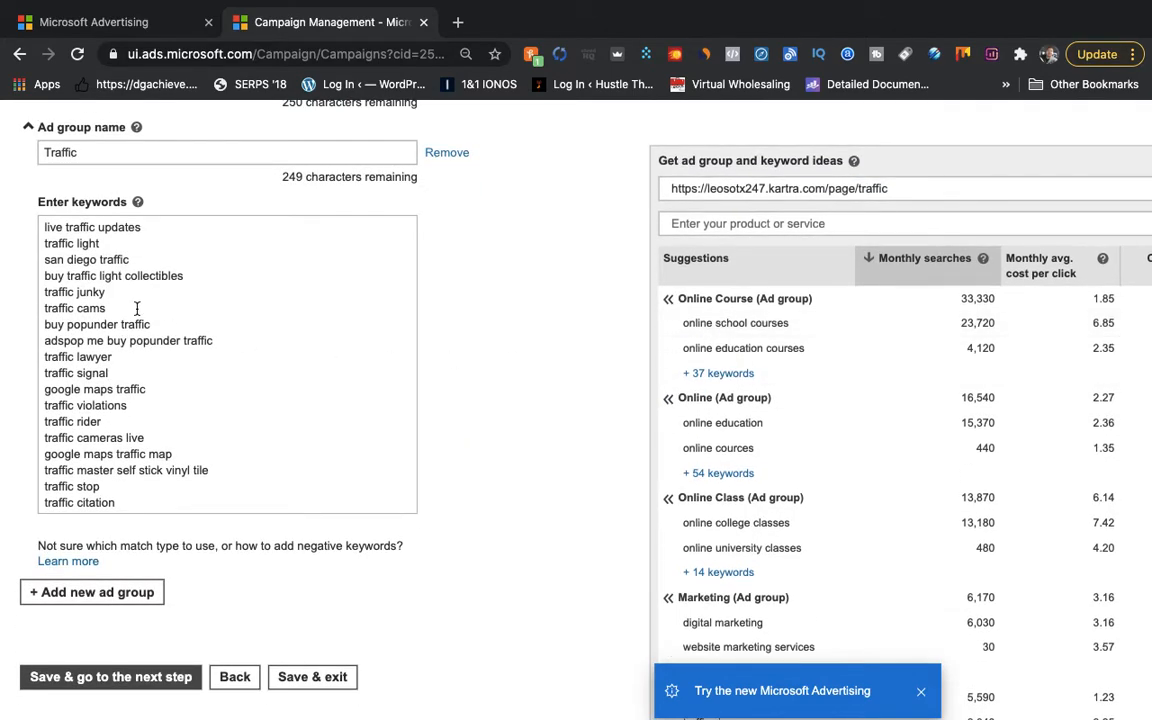
Copy all keywords from the Traffic ad group and paste them below online college course in the Tester ad group.
{"action": "scroll", "coordinate": [137, 308], "scroll_direction": "up", "scroll_amount": 3}
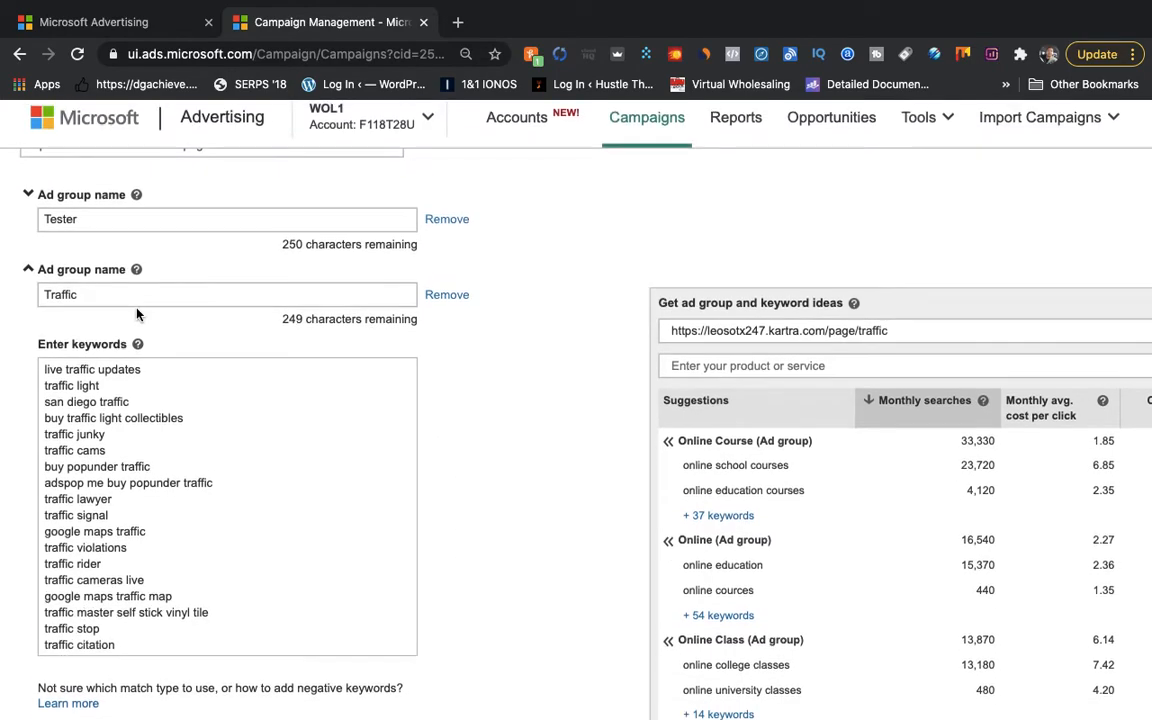
{"action": "scroll", "coordinate": [137, 313], "scroll_direction": "up", "scroll_amount": 1}
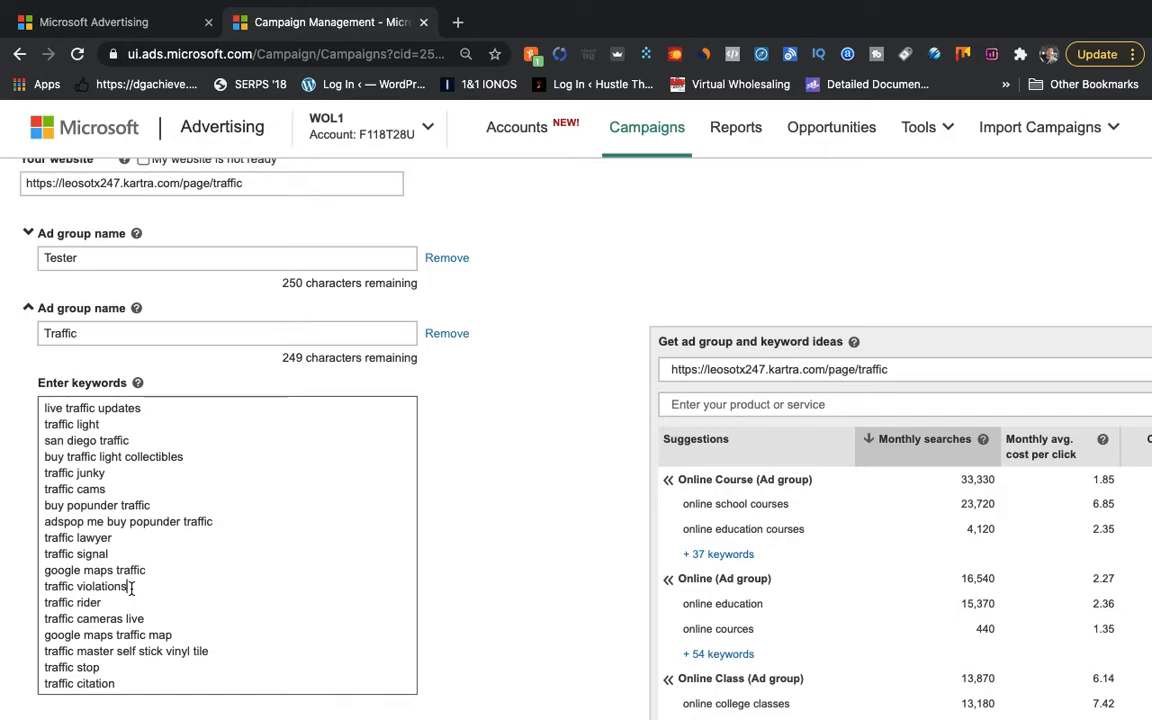
{"action": "key", "text": "super+a"}
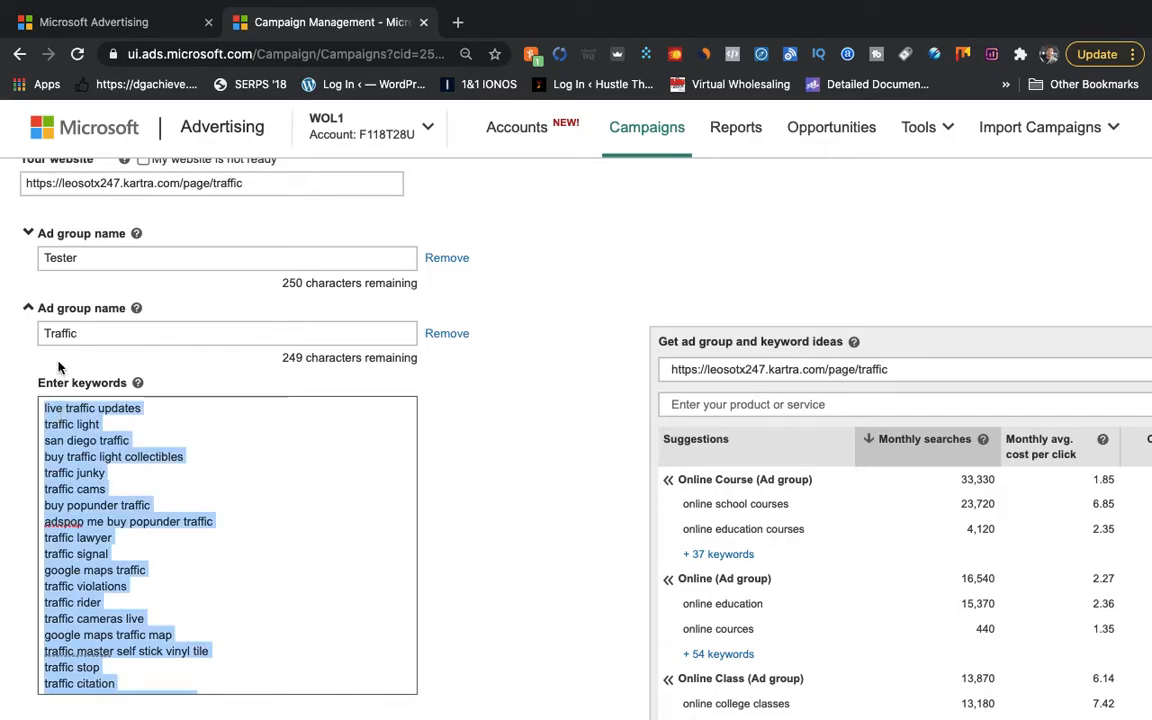
{"action": "left_click", "coordinate": [83, 233]}
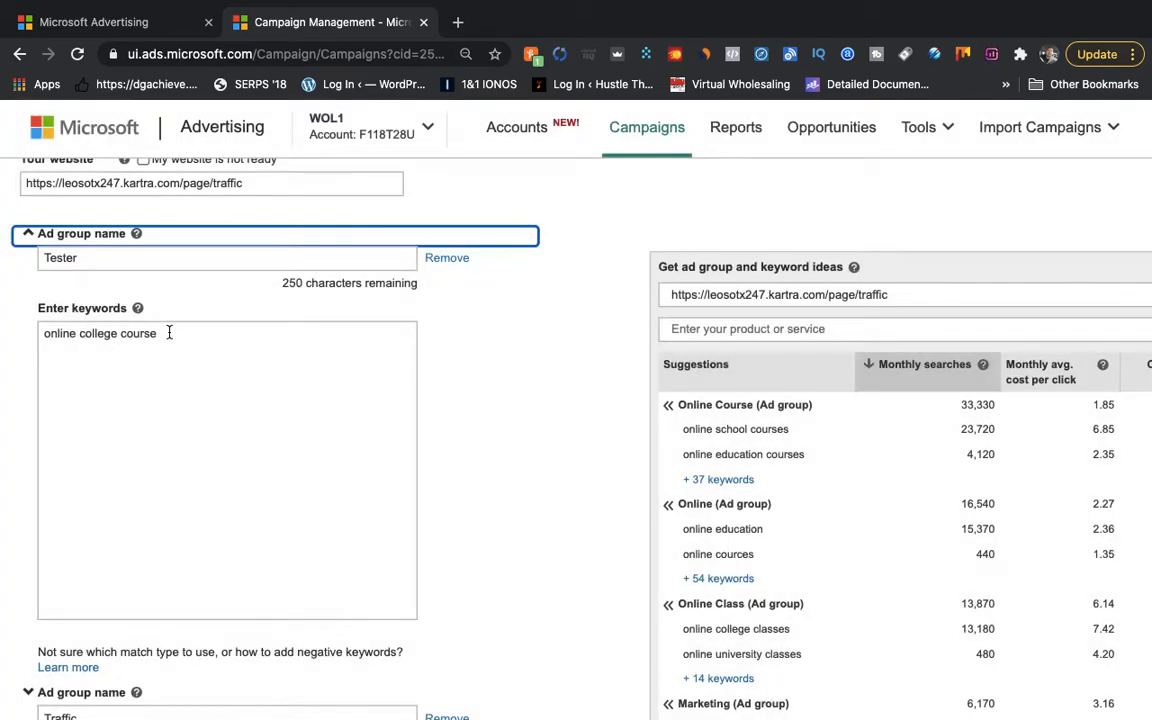
{"action": "left_click", "coordinate": [169, 333]}
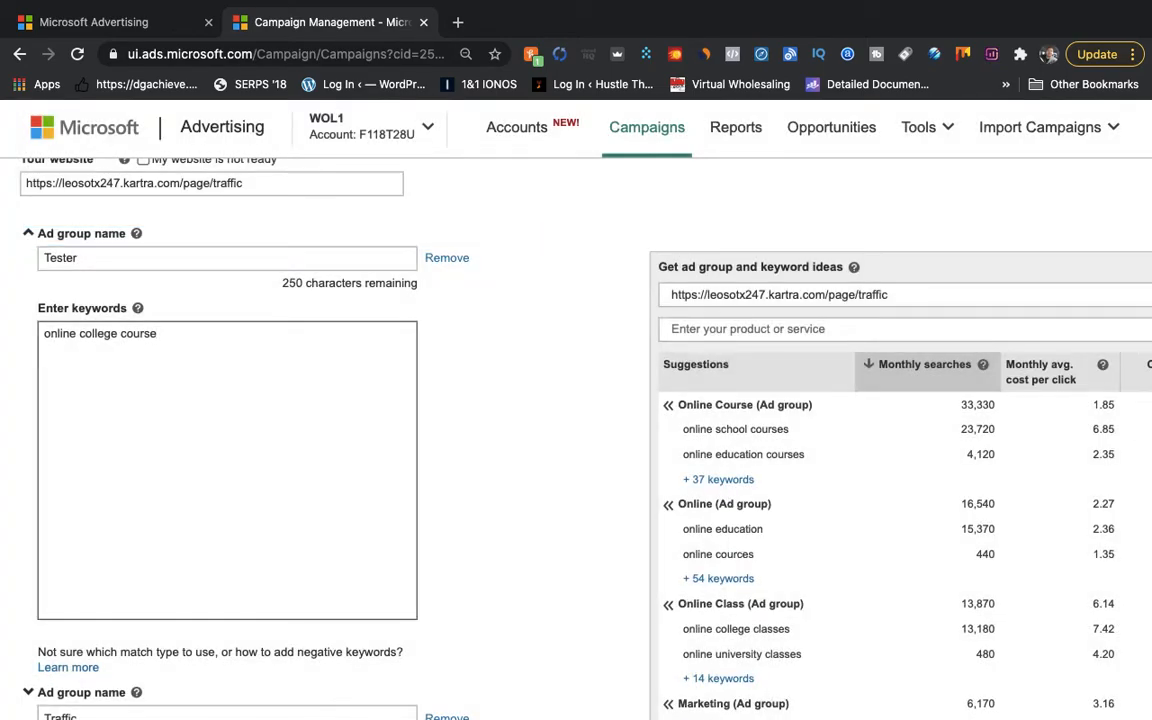
{"action": "key", "text": "ctrl+v"}
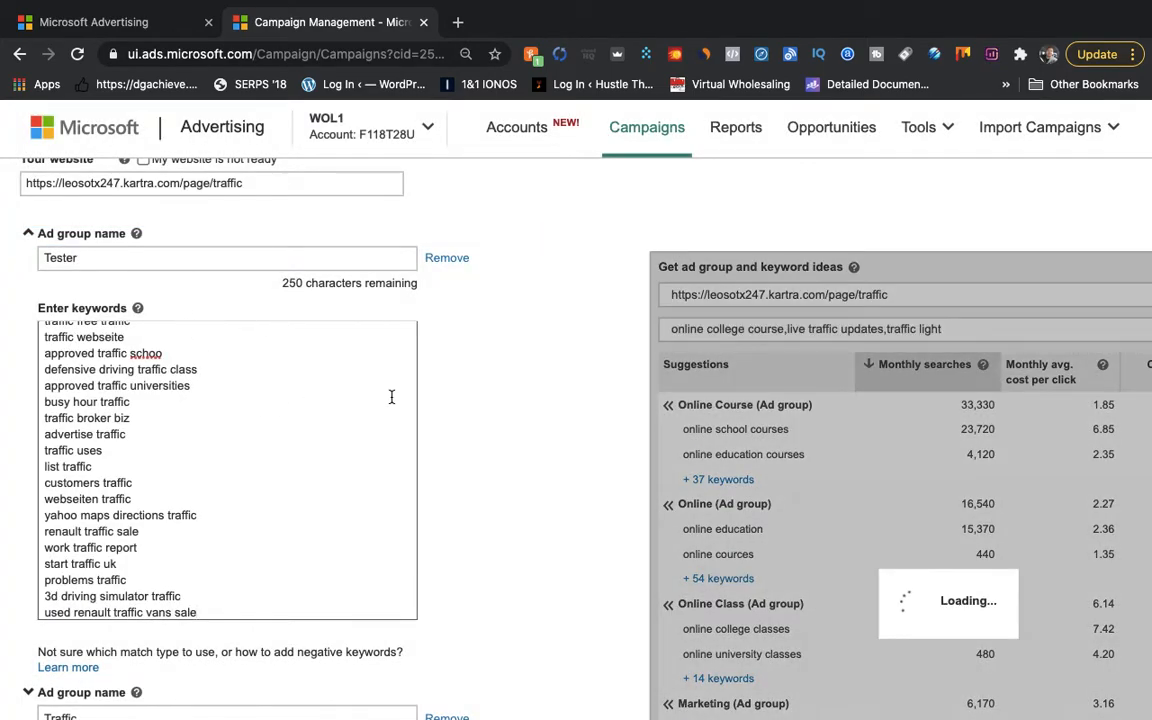
Review the Tester and Traffic ad groups, their entered keywords and the refreshed ad group and keyword ideas.
{"action": "scroll", "coordinate": [391, 396], "scroll_direction": "down", "scroll_amount": 3}
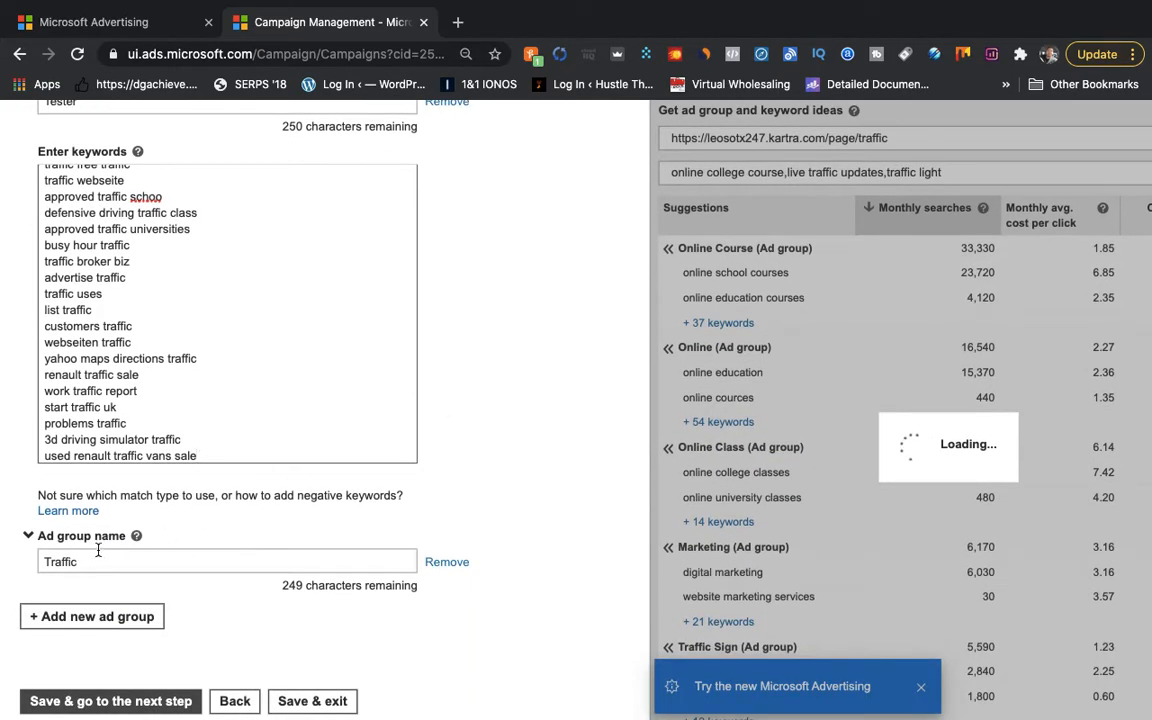
{"action": "scroll", "coordinate": [527, 478], "scroll_direction": "down", "scroll_amount": 2}
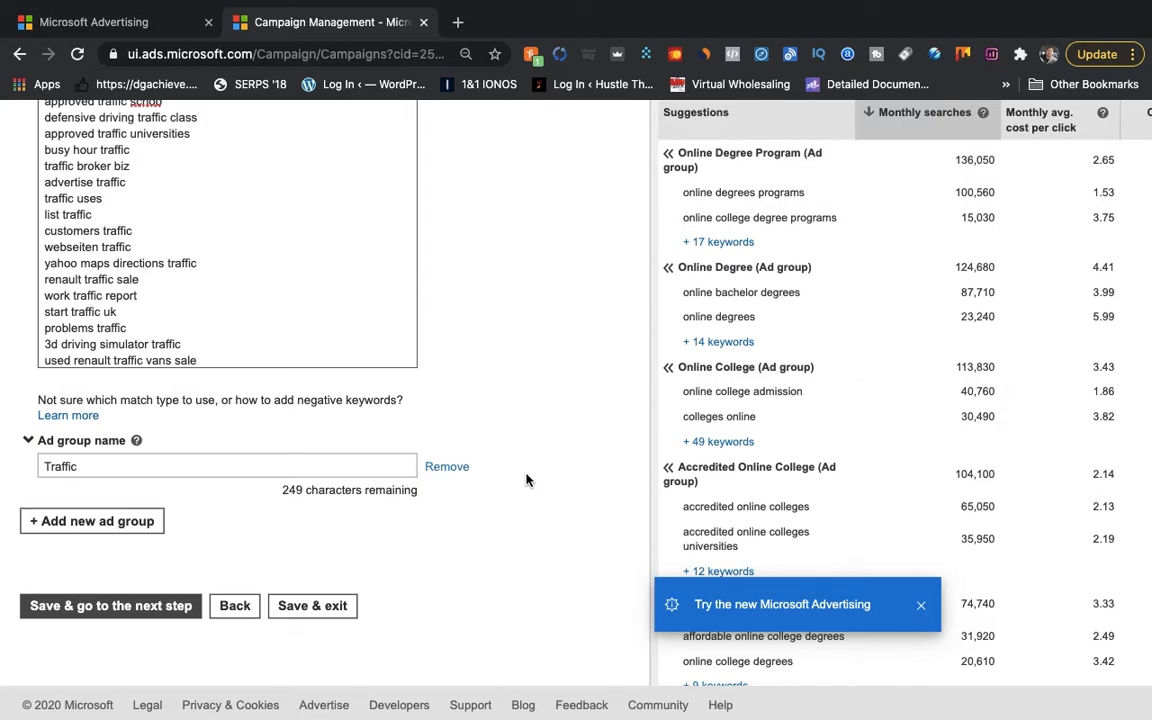
{"action": "scroll", "coordinate": [526, 480], "scroll_direction": "down", "scroll_amount": 1}
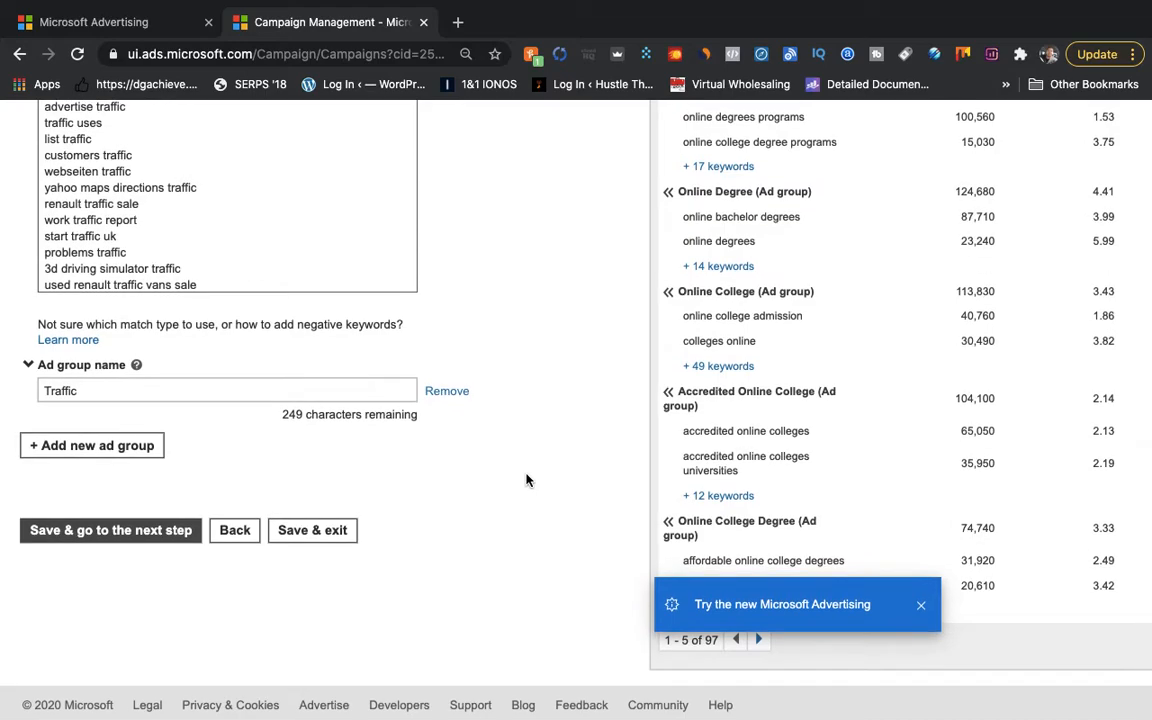
{"action": "scroll", "coordinate": [526, 480], "scroll_direction": "up", "scroll_amount": 1}
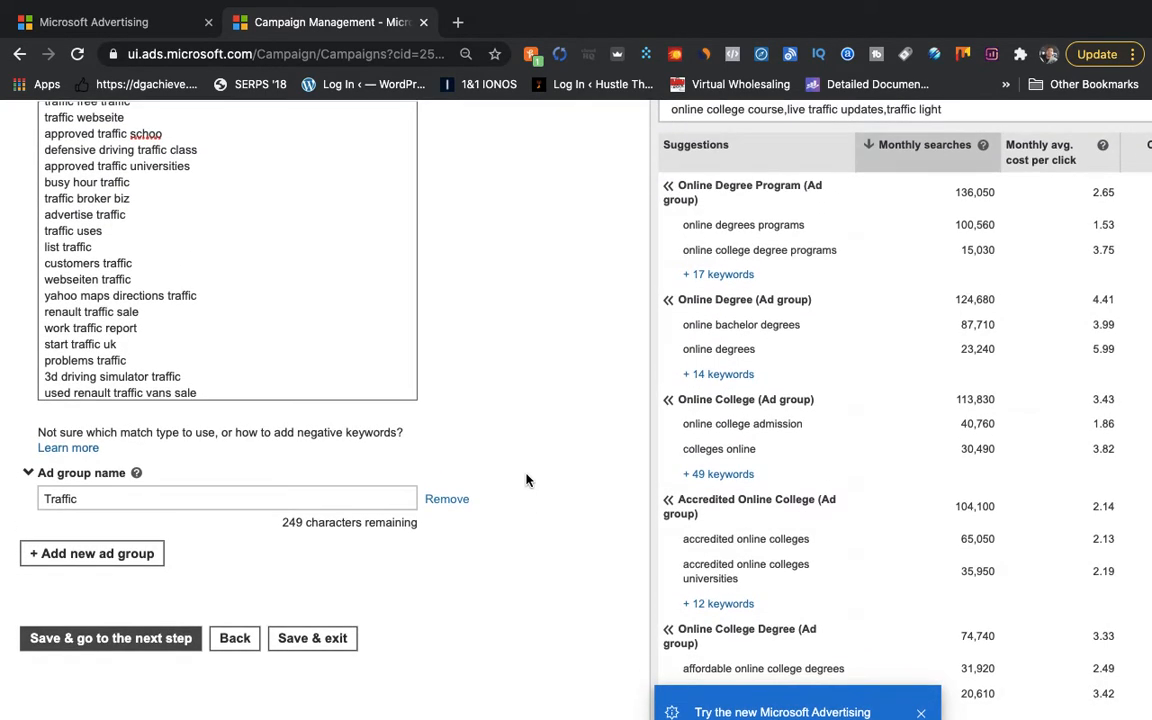
{"action": "scroll", "coordinate": [526, 480], "scroll_direction": "up", "scroll_amount": 5}
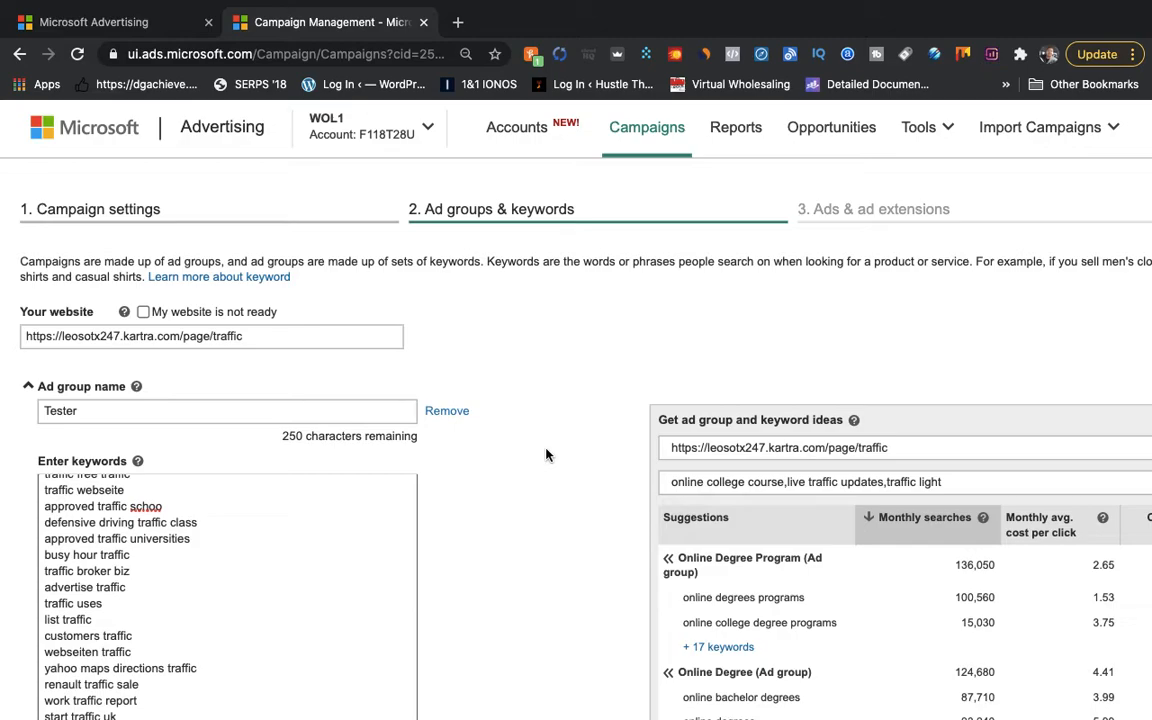
{"action": "scroll", "coordinate": [546, 455], "scroll_direction": "down", "scroll_amount": 4}
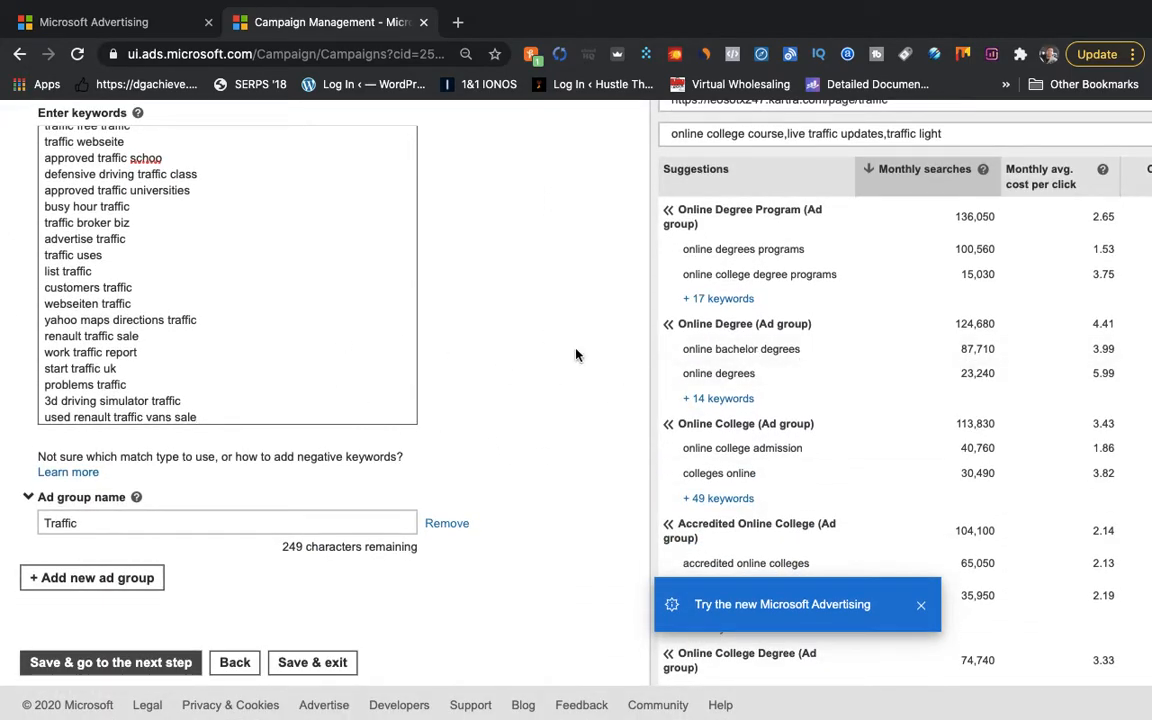
{"action": "scroll", "coordinate": [127, 318], "scroll_direction": "down", "scroll_amount": 1}
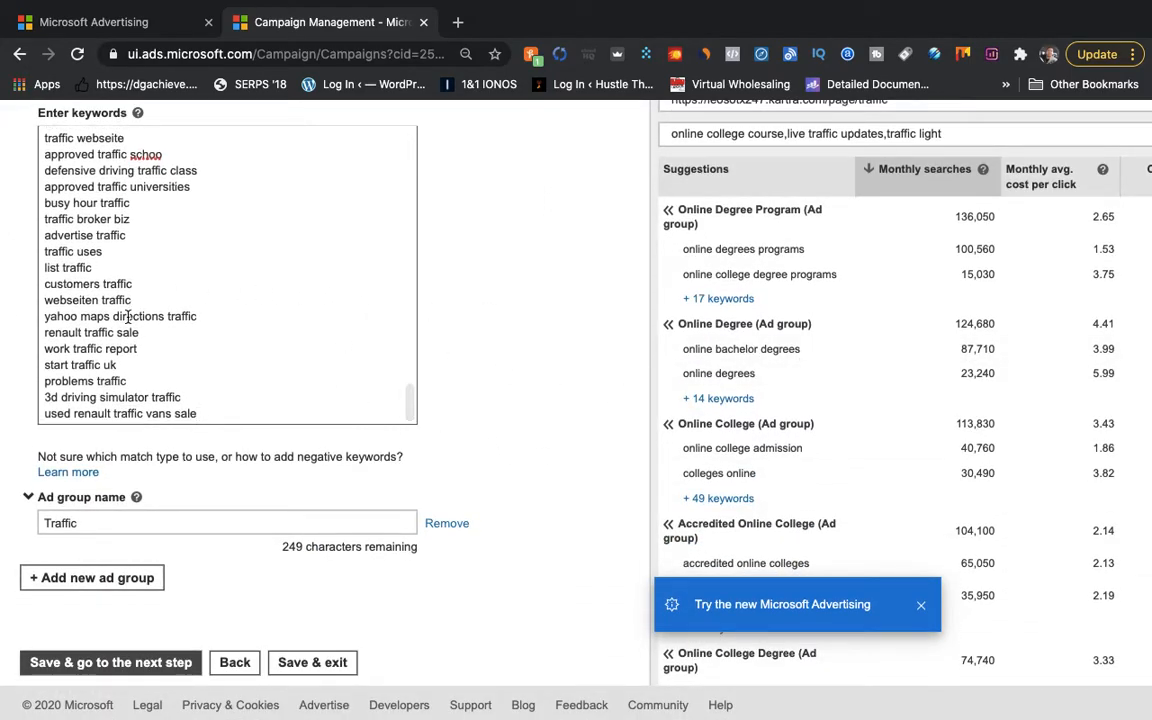
{"action": "scroll", "coordinate": [540, 306], "scroll_direction": "up", "scroll_amount": 5}
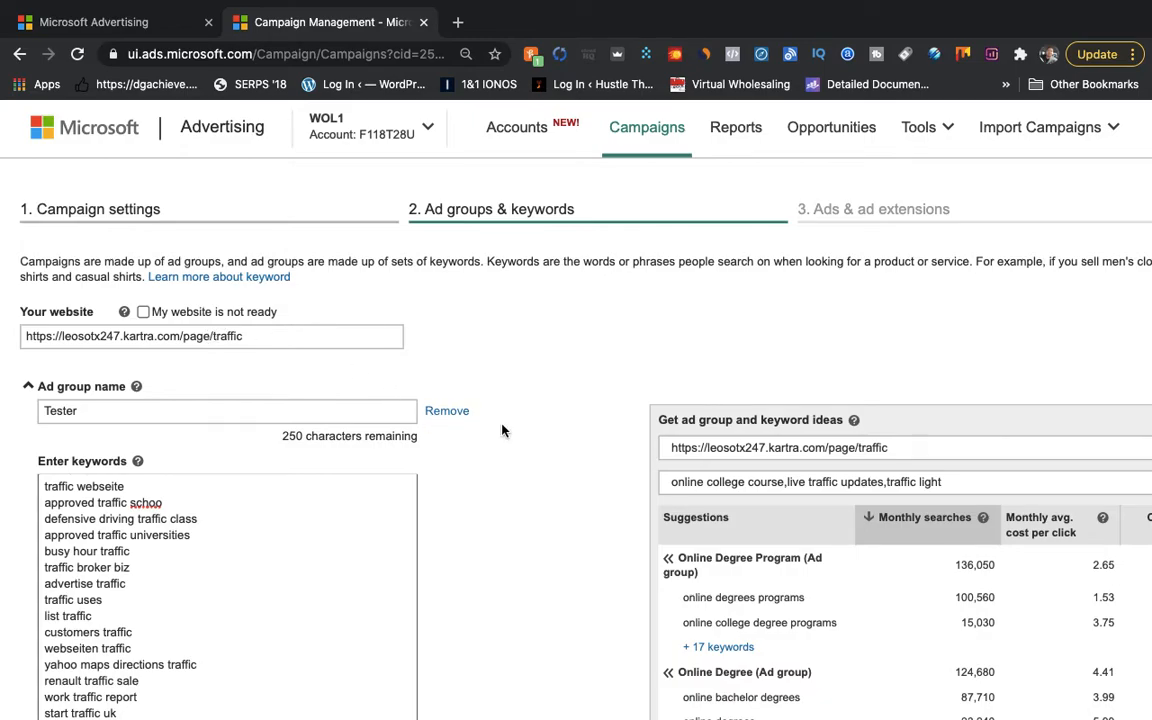
{"action": "scroll", "coordinate": [502, 430], "scroll_direction": "down", "scroll_amount": 3}
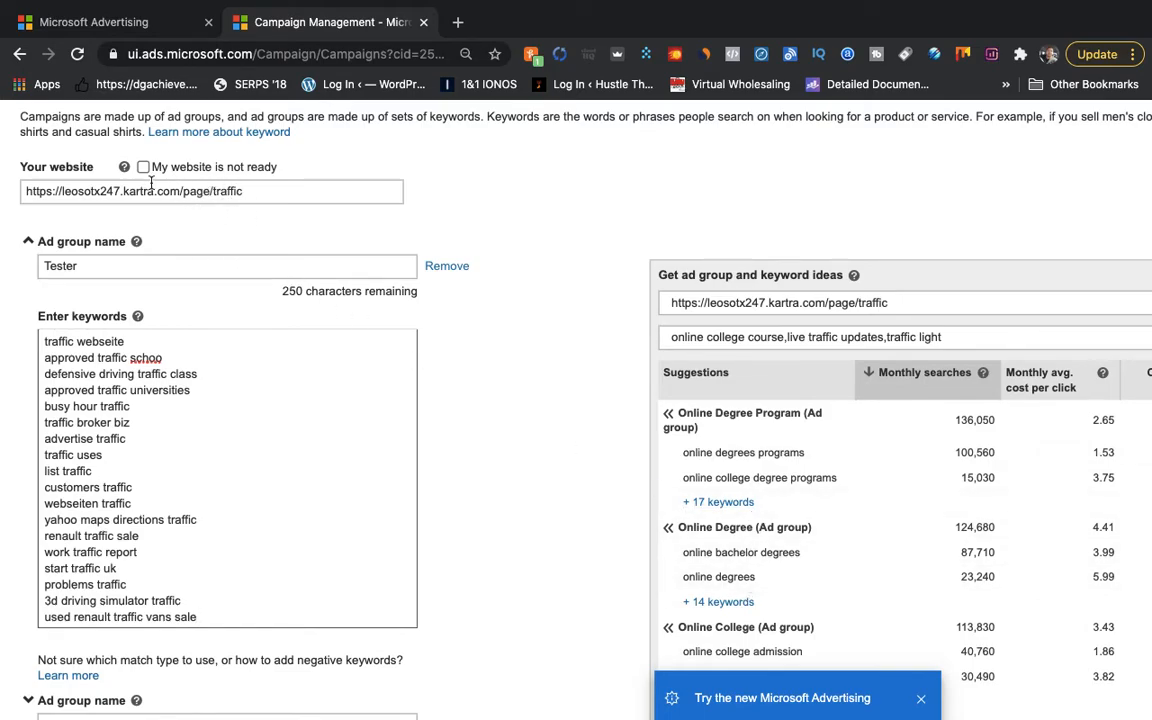
{"action": "scroll", "coordinate": [700, 380], "scroll_direction": "down", "scroll_amount": 2}
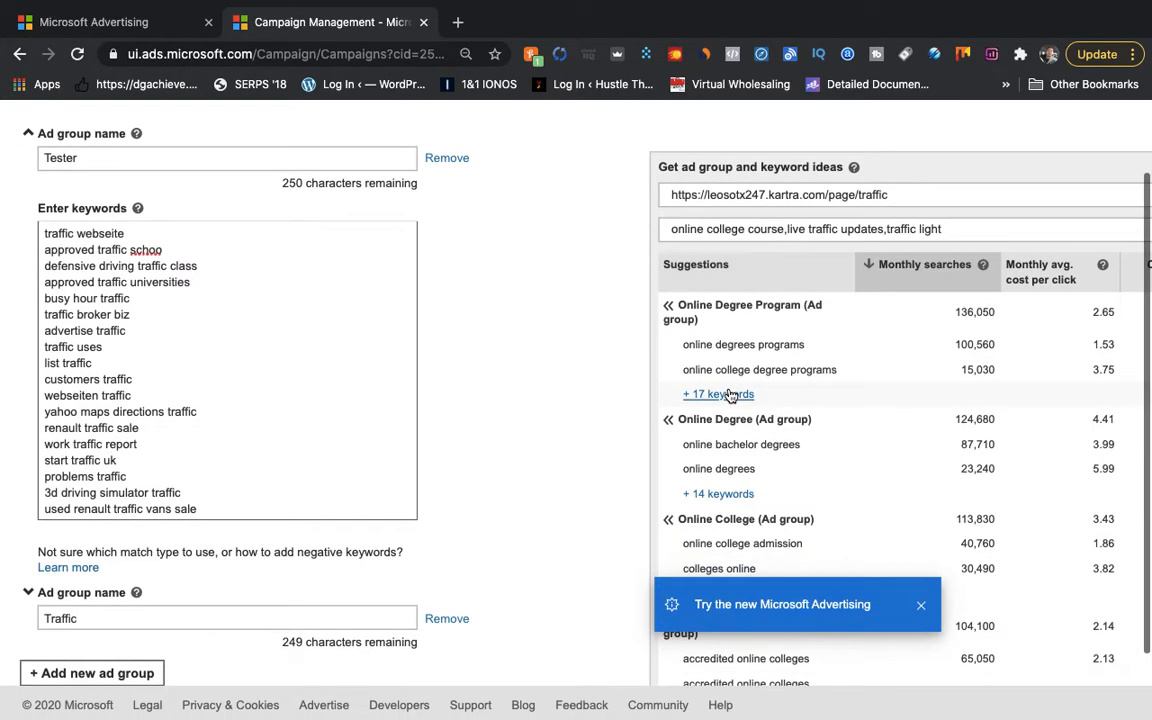
{"action": "scroll", "coordinate": [731, 396], "scroll_direction": "down", "scroll_amount": 2}
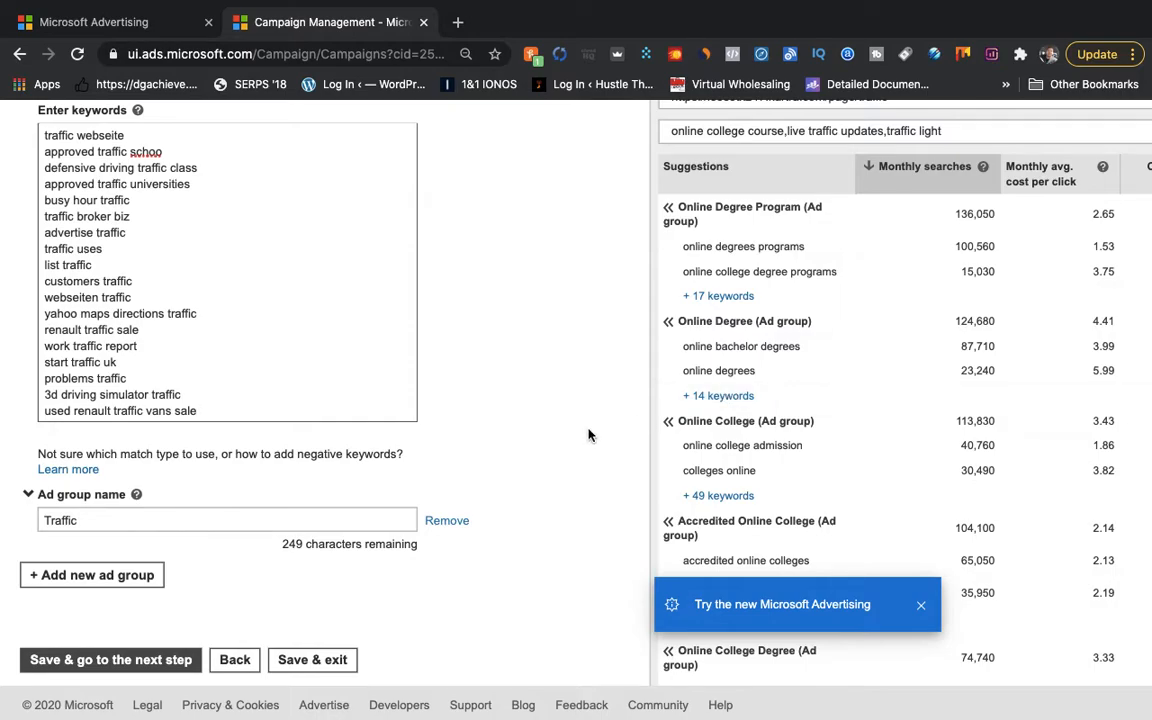
{"action": "scroll", "coordinate": [588, 435], "scroll_direction": "down", "scroll_amount": 3}
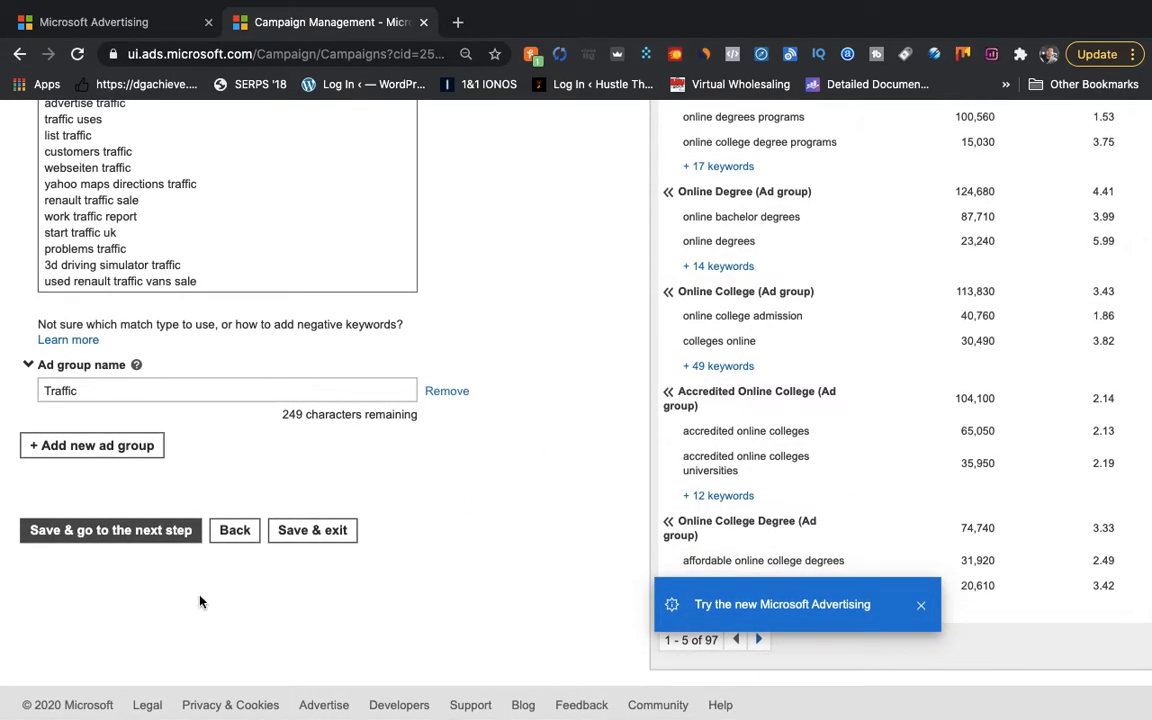
Save the ad groups and keywords, and start a new expanded text ad for the Tester ad group.
{"action": "left_click", "coordinate": [142, 531]}
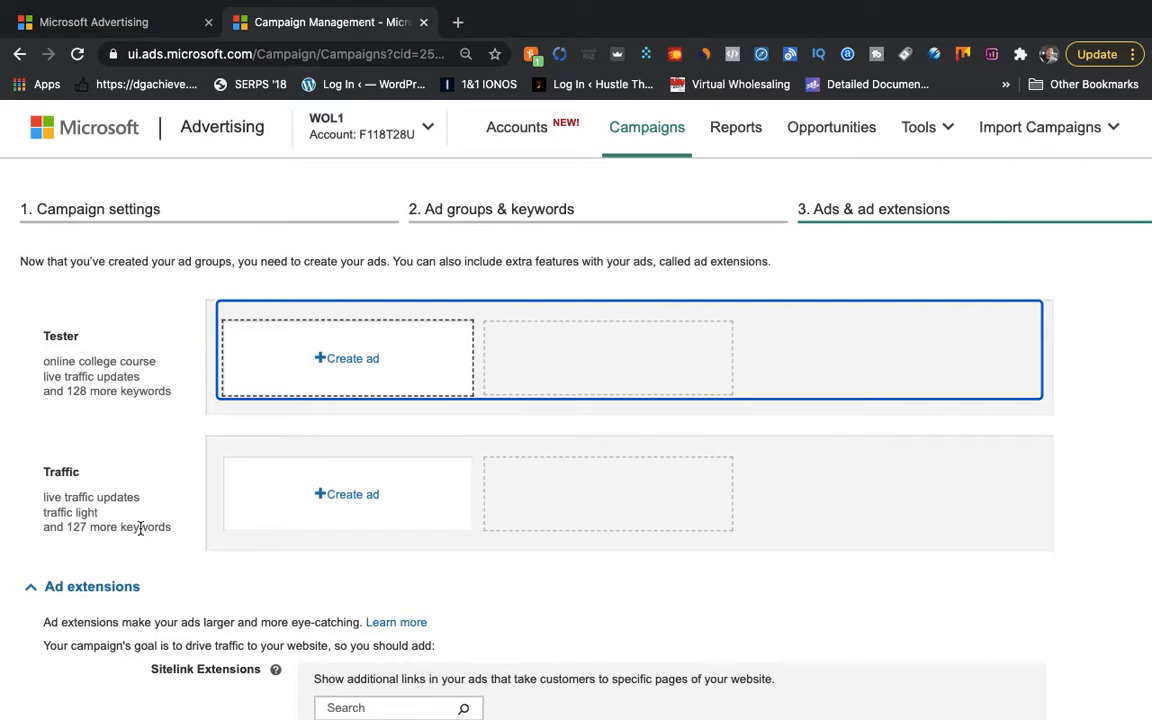
{"action": "left_click", "coordinate": [350, 359]}
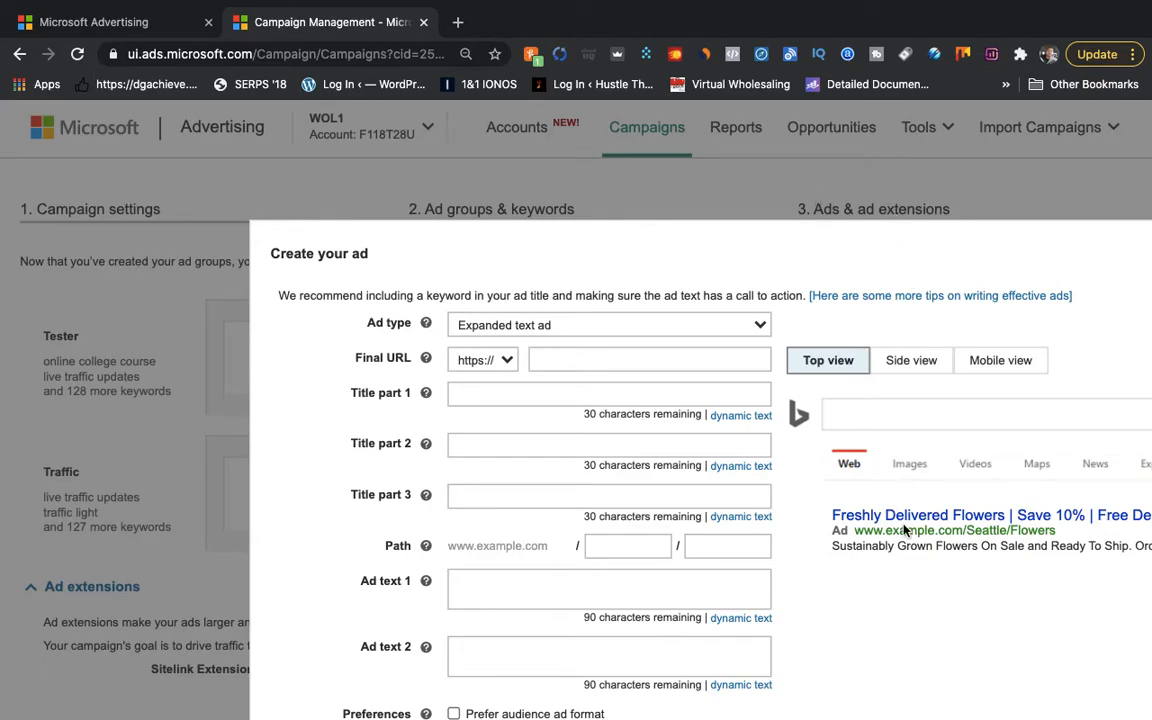
{"action": "key", "text": "super+minus"}
{"action": "key", "text": "super+minus"}
{"action": "key", "text": "super+minus"}
{"action": "scroll", "coordinate": [601, 447], "scroll_direction": "down", "scroll_amount": 3}
{"action": "scroll", "coordinate": [601, 447], "scroll_direction": "up", "scroll_amount": 5}
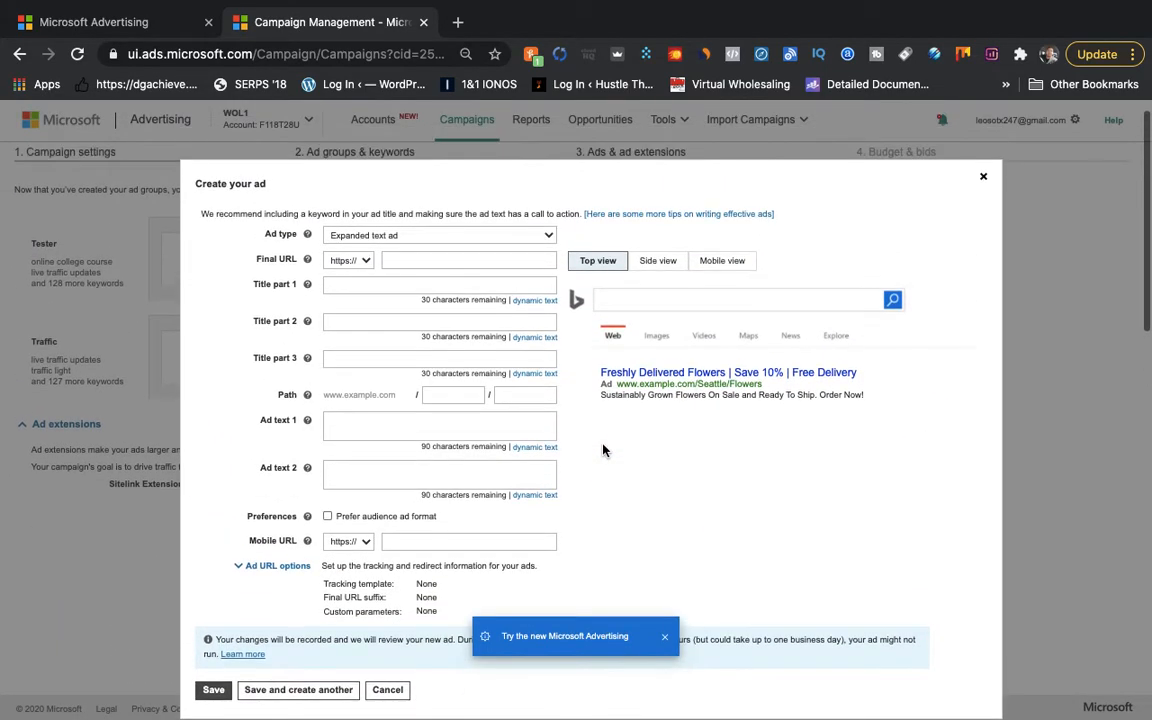
{"action": "left_click", "coordinate": [394, 261]}
{"action": "key", "text": "super+v"}
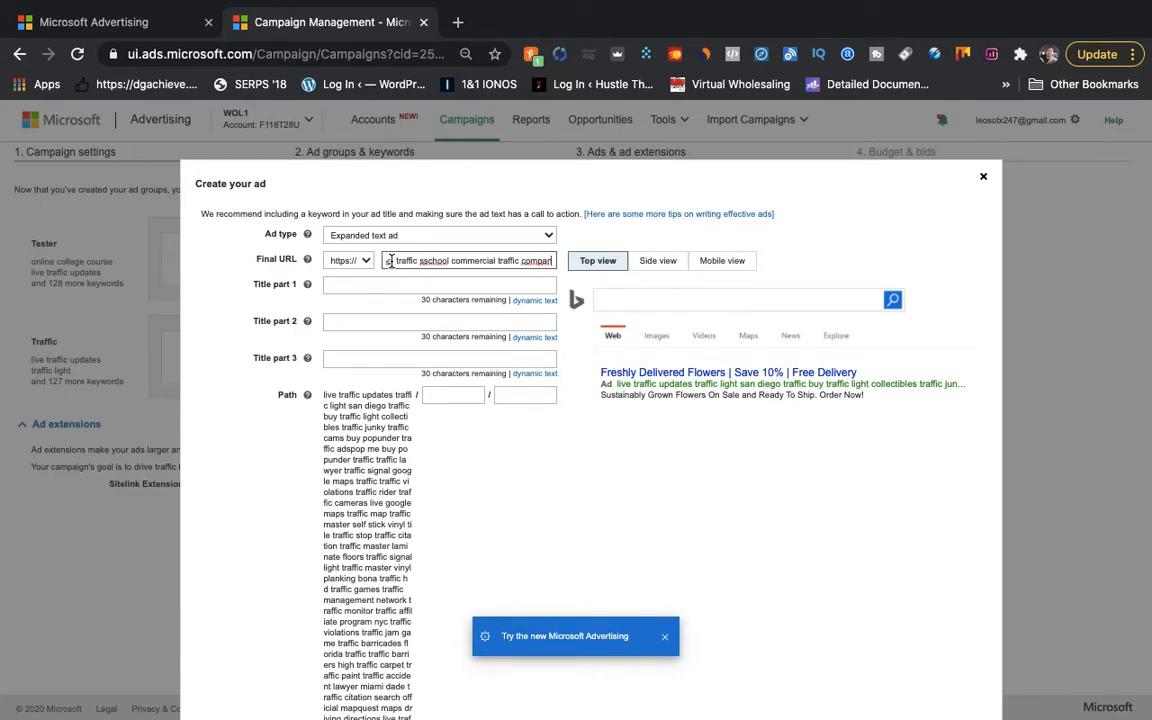
{"action": "key", "text": "super+a"}
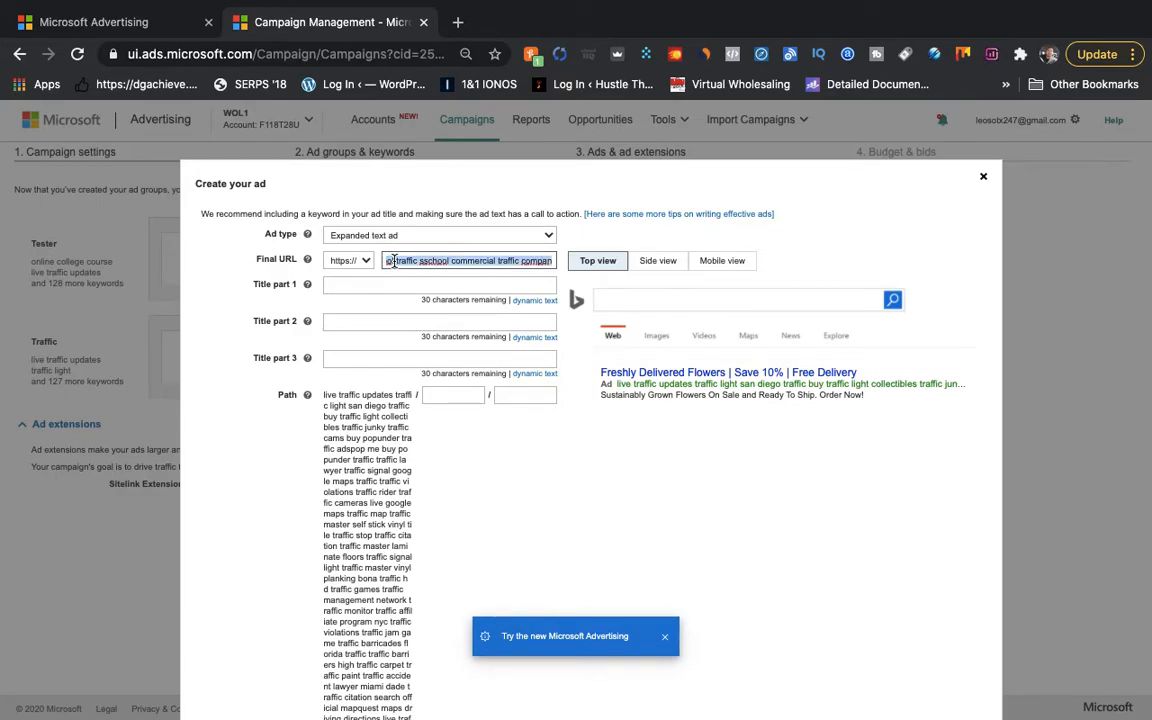
{"action": "key", "text": "BackSpace"}
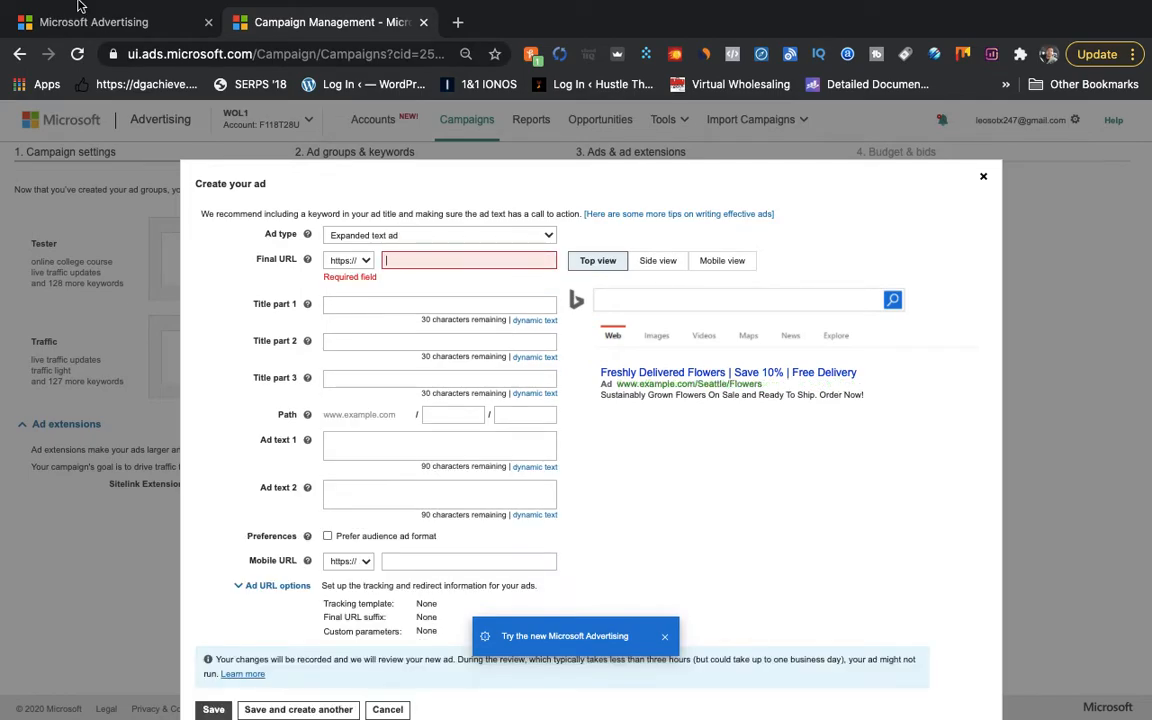
Copy the Traffic Secrets link from the My Funnels Links document in Pages and paste it as the ad's final URL in Chrome.
{"action": "mouse_move", "coordinate": [68, 2]}
{"action": "left_click", "coordinate": [55, 31]}
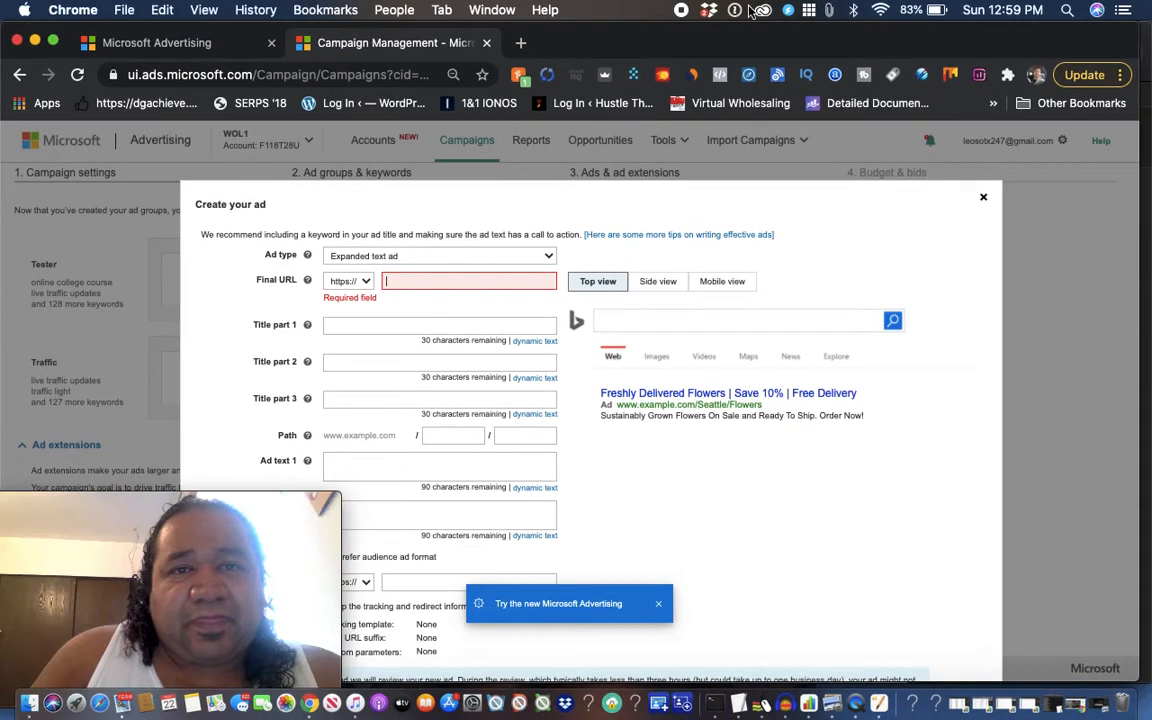
{"action": "left_click_drag", "start_coordinate": [868, 37], "coordinate": [868, 74]}
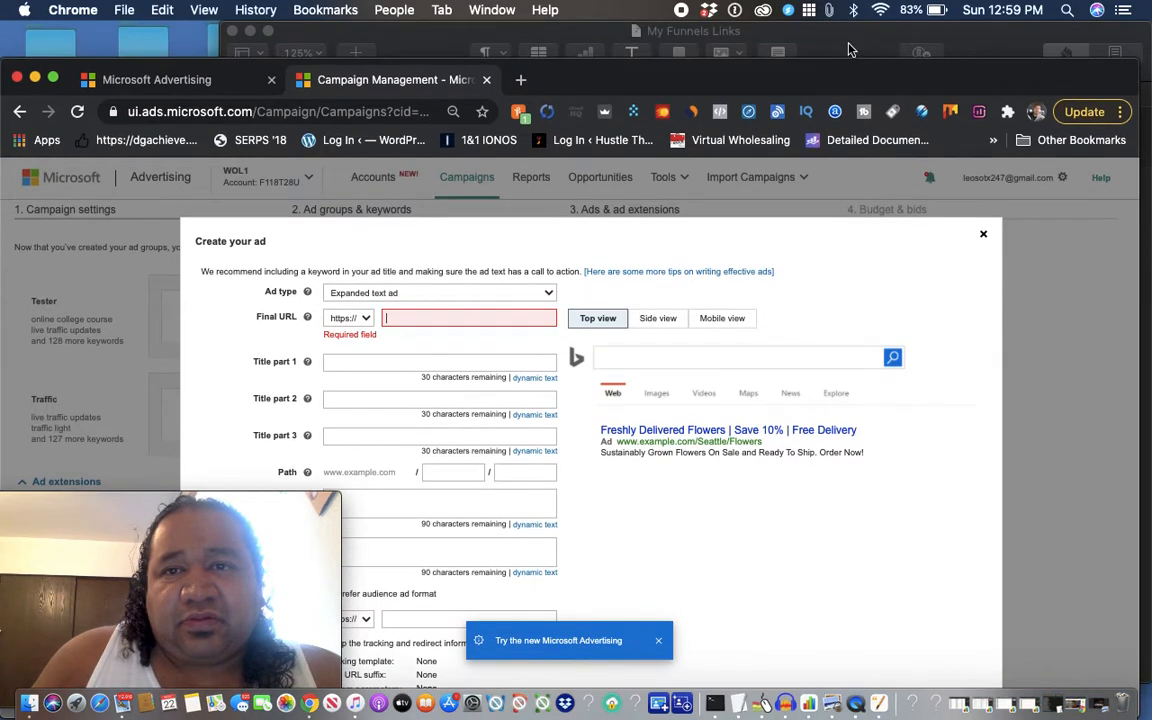
{"action": "left_click", "coordinate": [849, 44]}
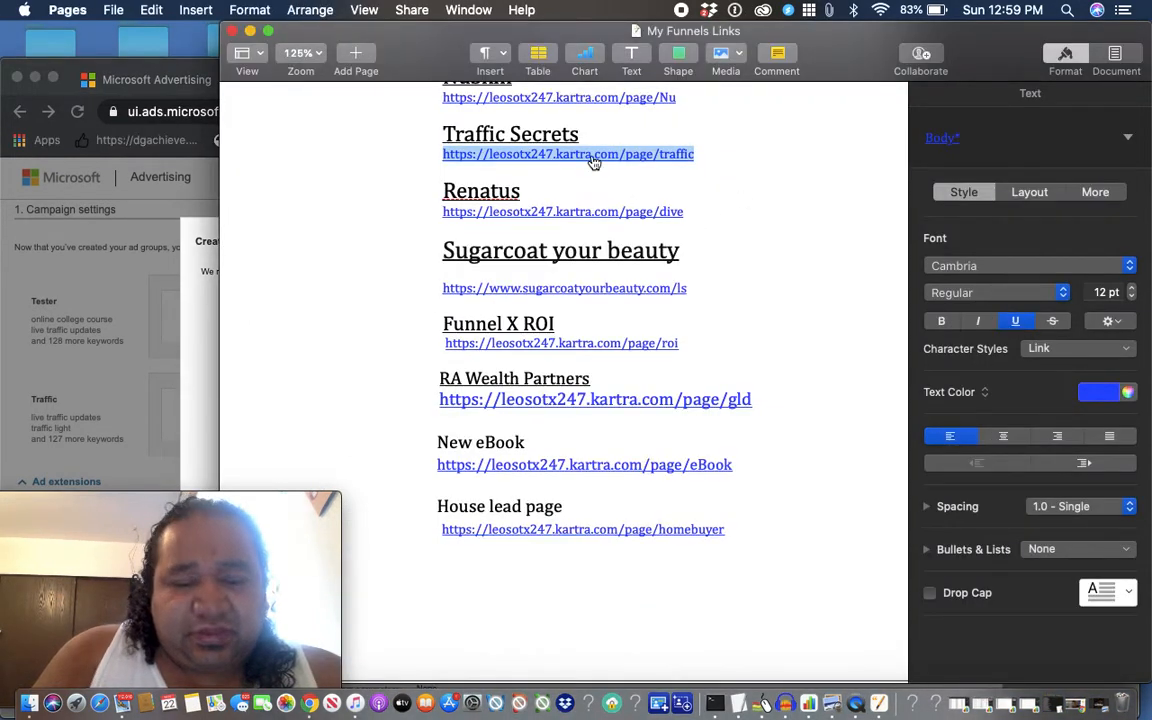
{"action": "left_click", "coordinate": [200, 66]}
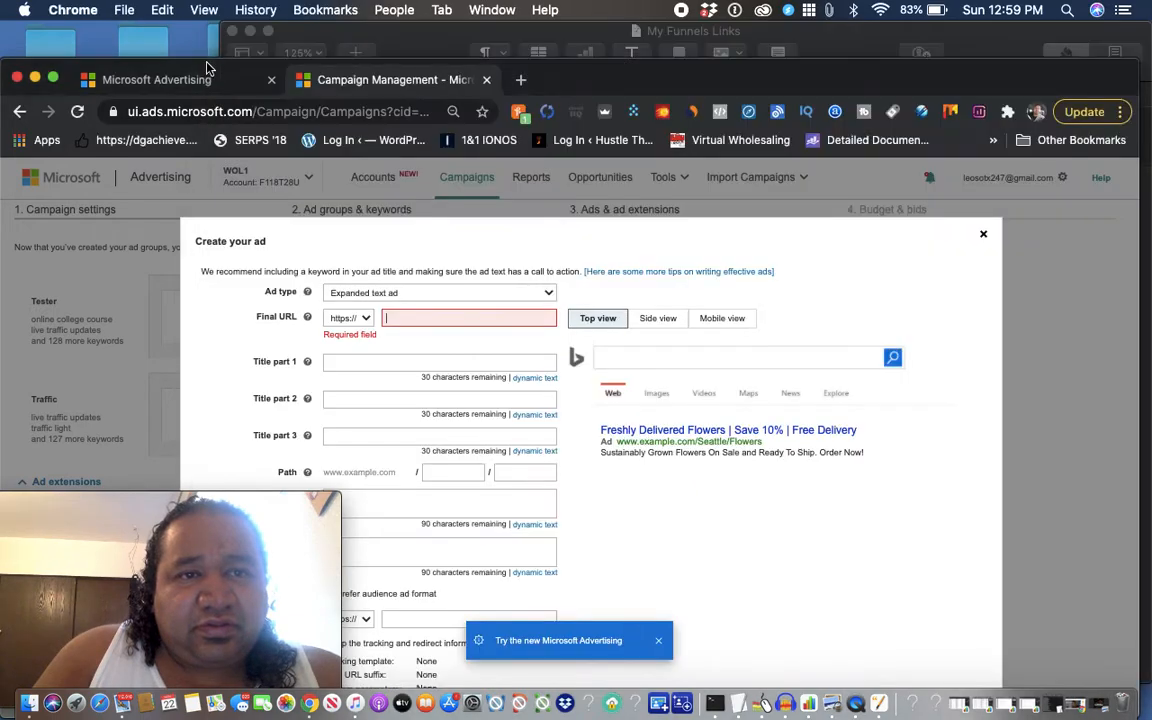
{"action": "left_click", "coordinate": [463, 317]}
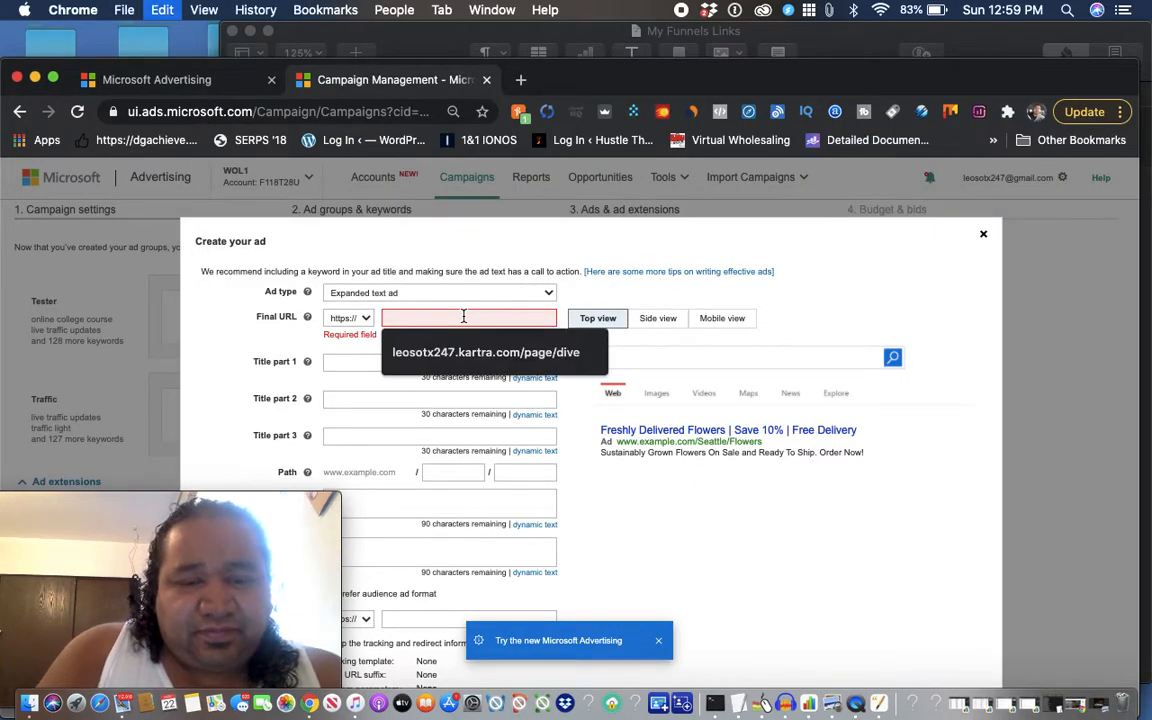
{"action": "type", "text": "leosotx247.kartra.com/page/traffic"}
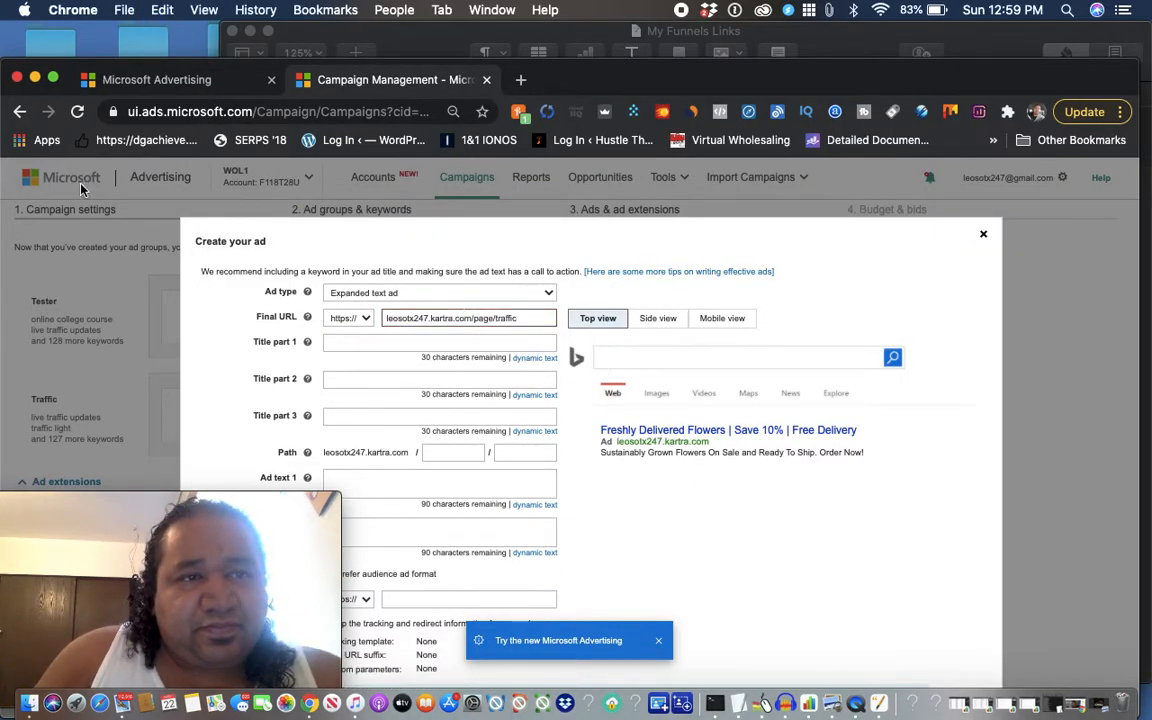
{"action": "left_click", "coordinate": [53, 77]}
Enter "Get the best traffic source." as title part 1 of the ad.
{"action": "left_click", "coordinate": [350, 289]}
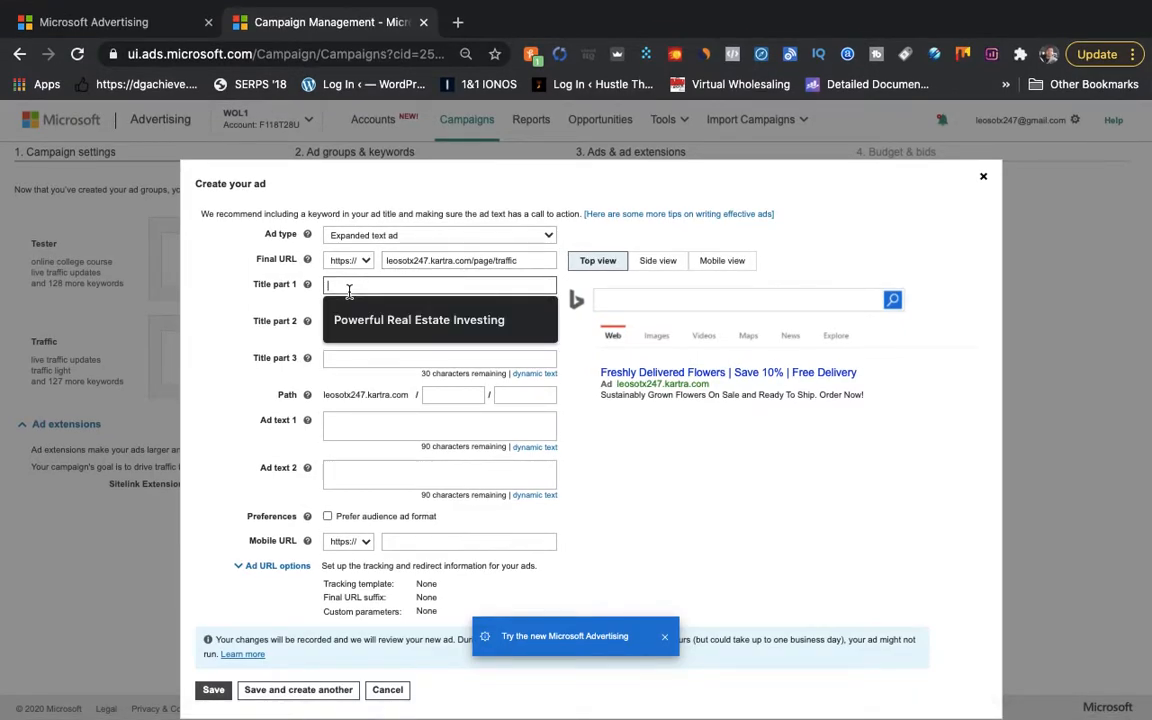
{"action": "type", "text": "Get the best"}
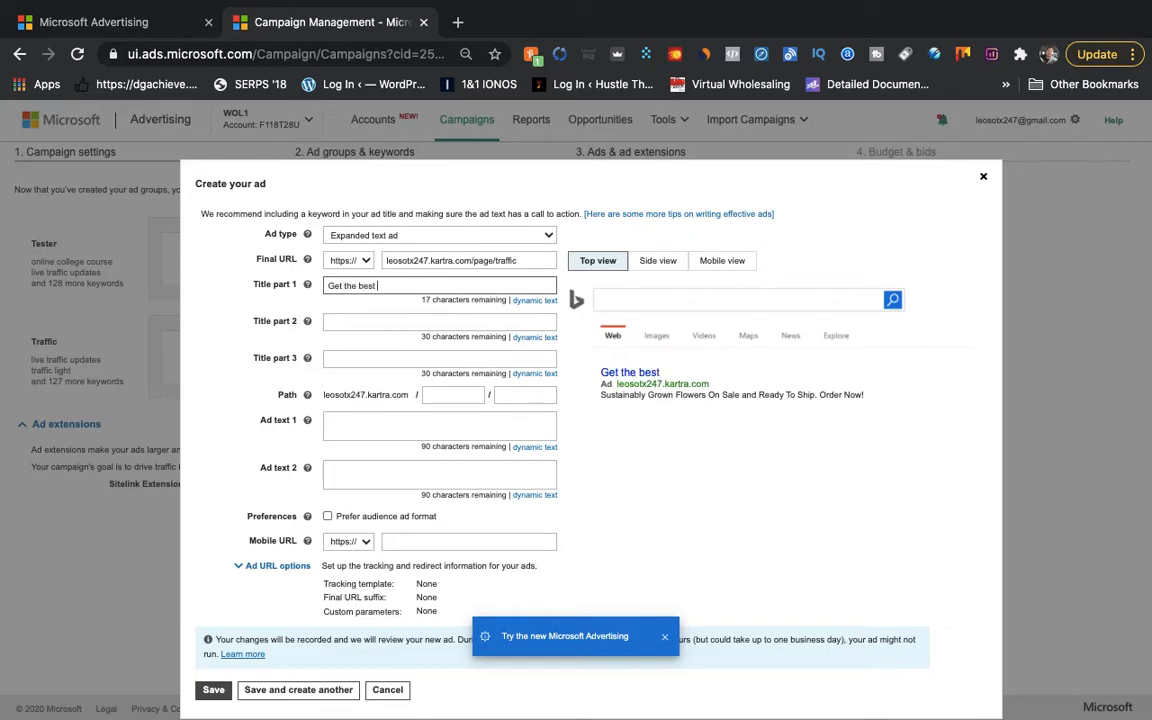
{"action": "type", "text": " traffic source"}
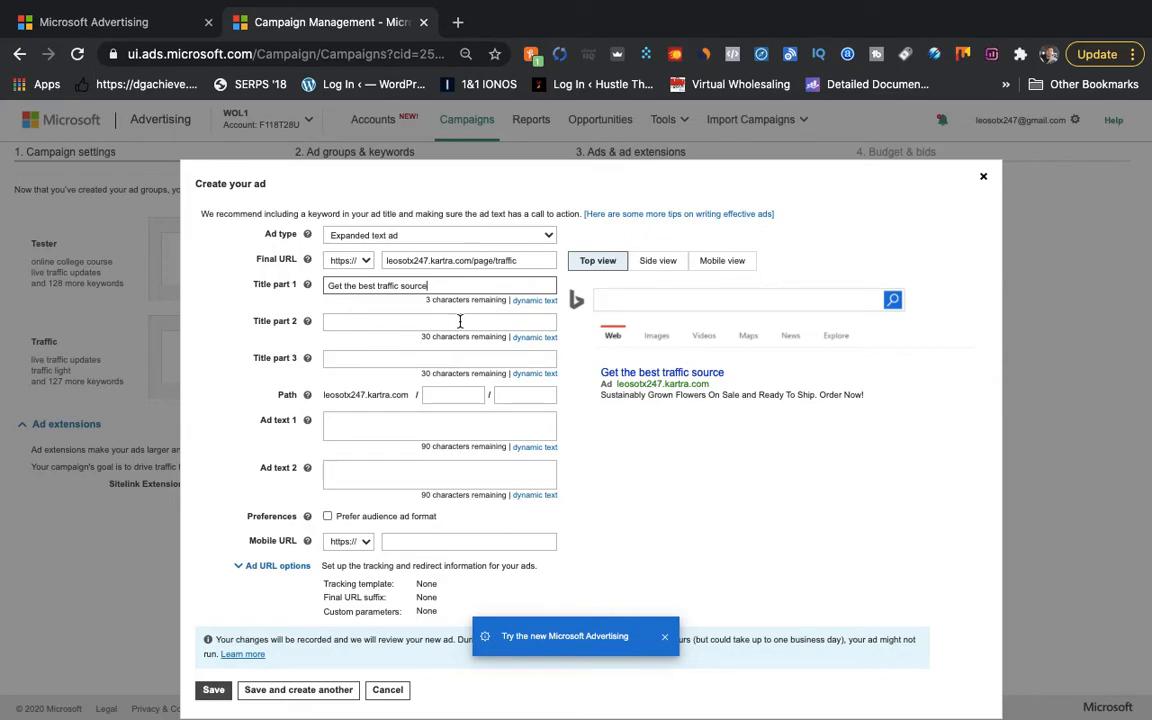
{"action": "left_click", "coordinate": [359, 318]}
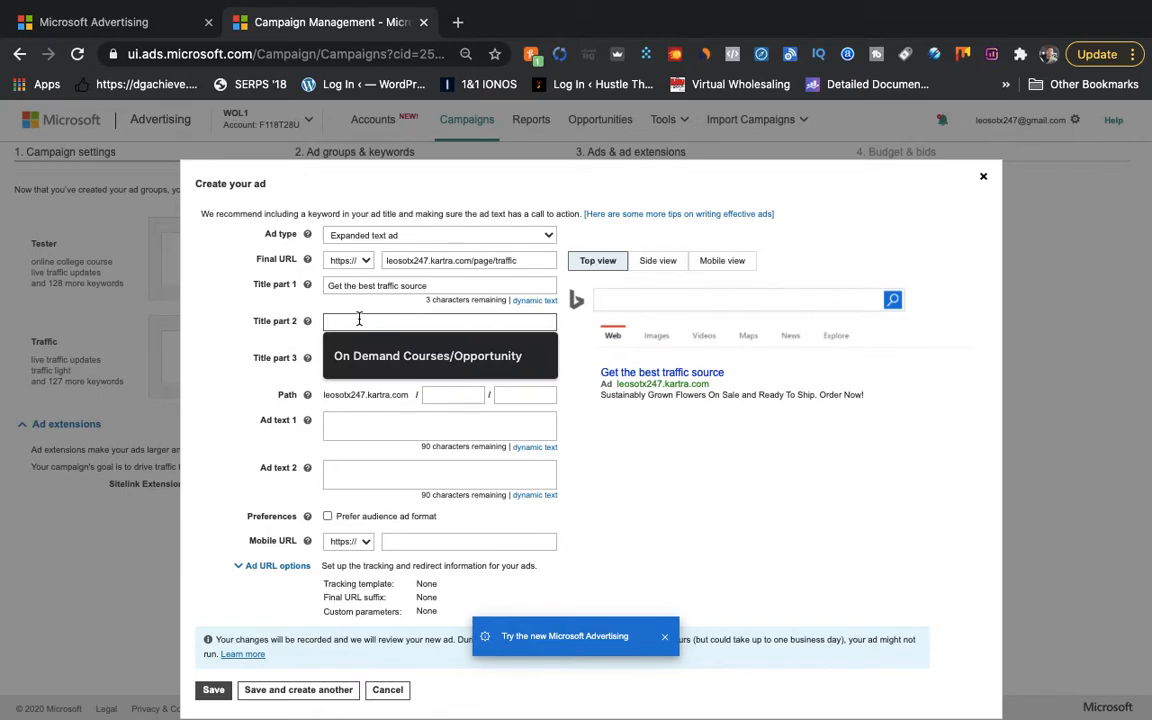
{"action": "left_click", "coordinate": [425, 285]}
{"action": "type", "text": "."}
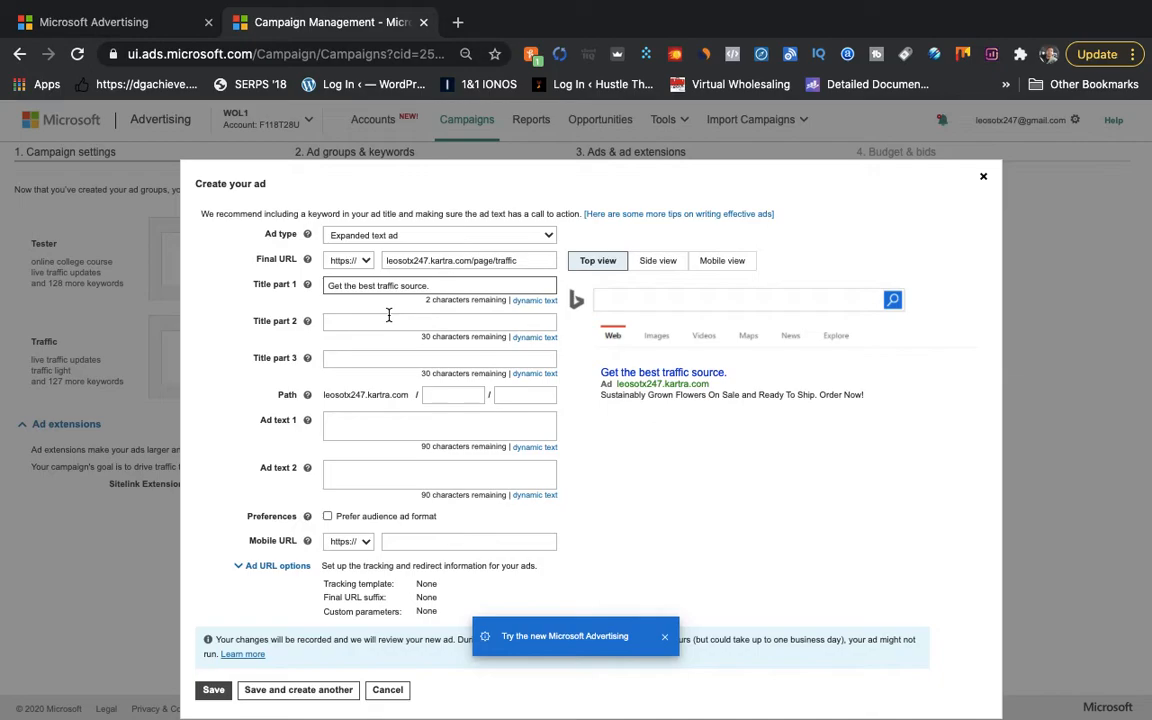
Enter "This is what is dominating" as title part 2, keeping it within the 30-character limit.
{"action": "left_click", "coordinate": [389, 316]}
{"action": "type", "text": "Th"}
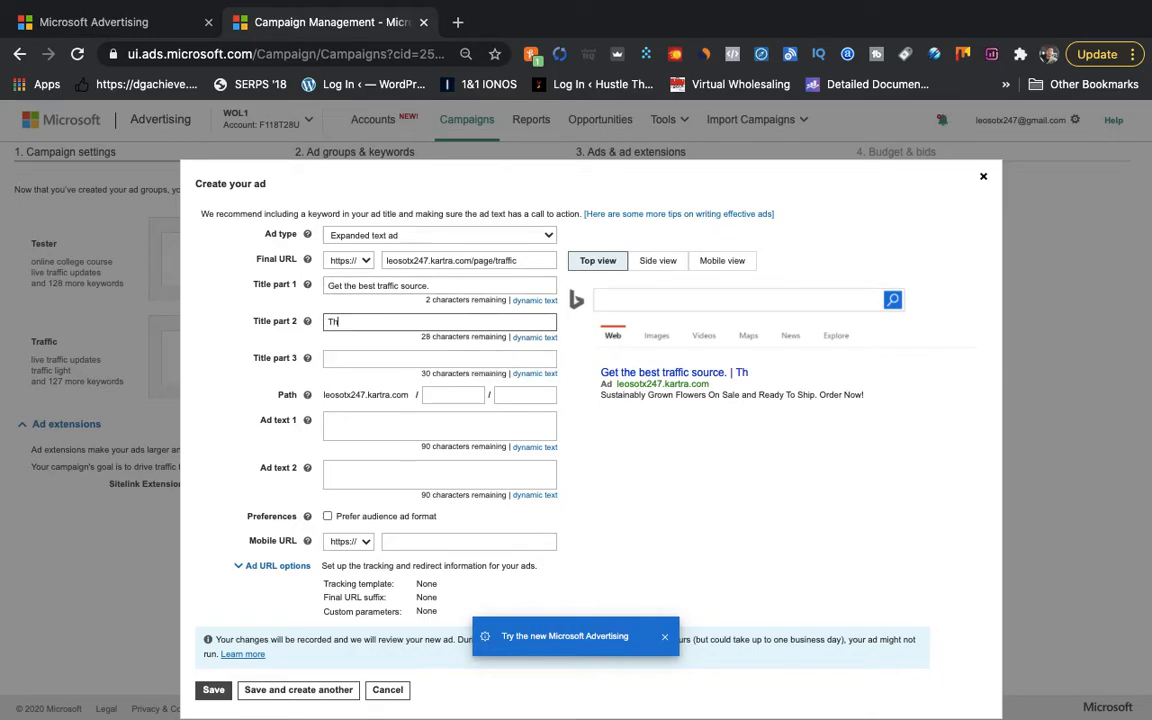
{"action": "type", "text": "is is what is dominati"}
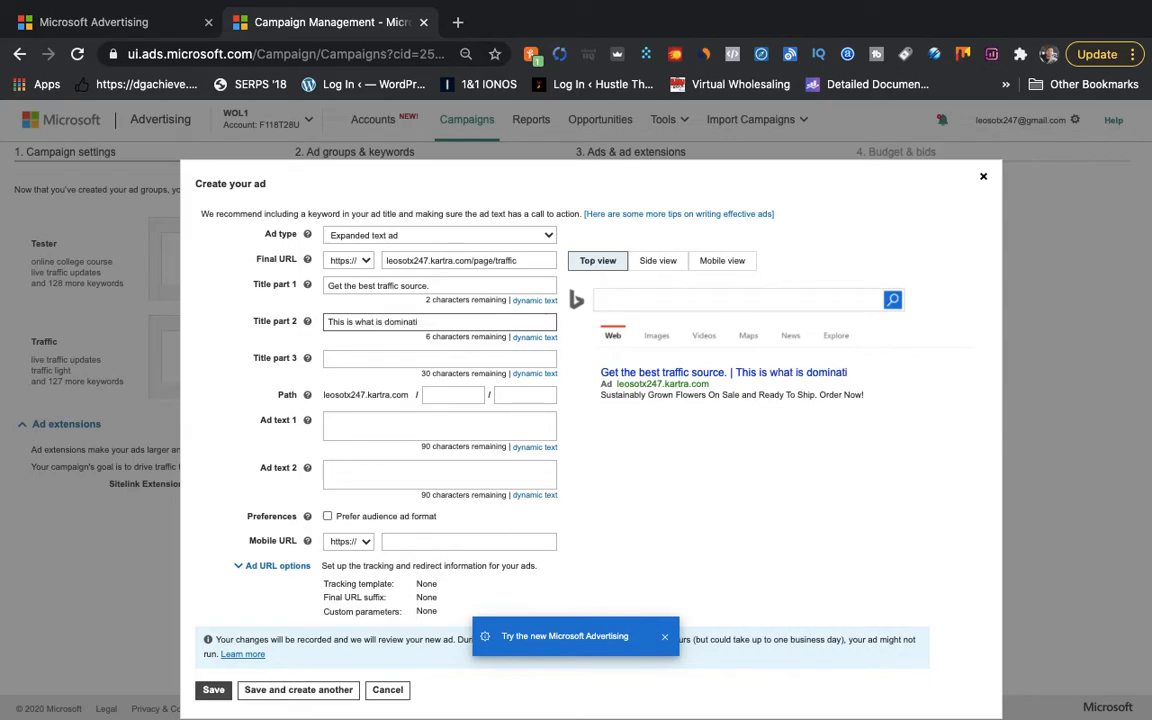
{"action": "type", "text": "ng the"}
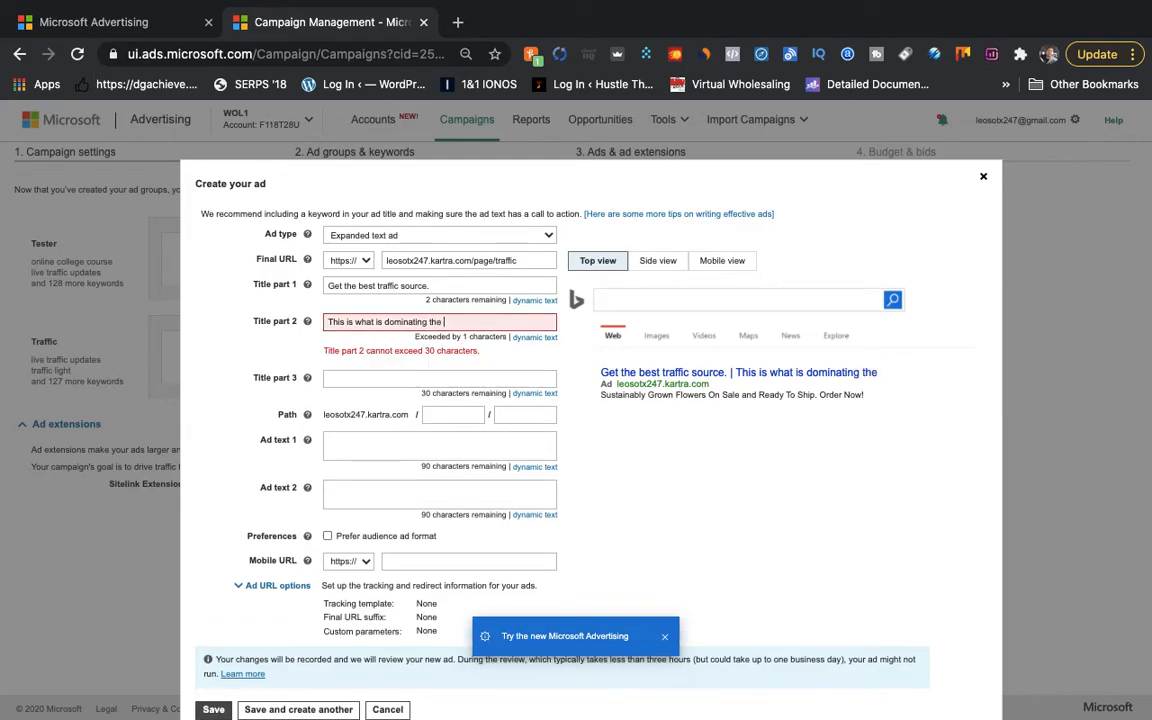
{"action": "key", "text": "BackSpace"}
{"action": "key", "text": "BackSpace"}
{"action": "key", "text": "BackSpace"}
{"action": "key", "text": "BackSpace"}
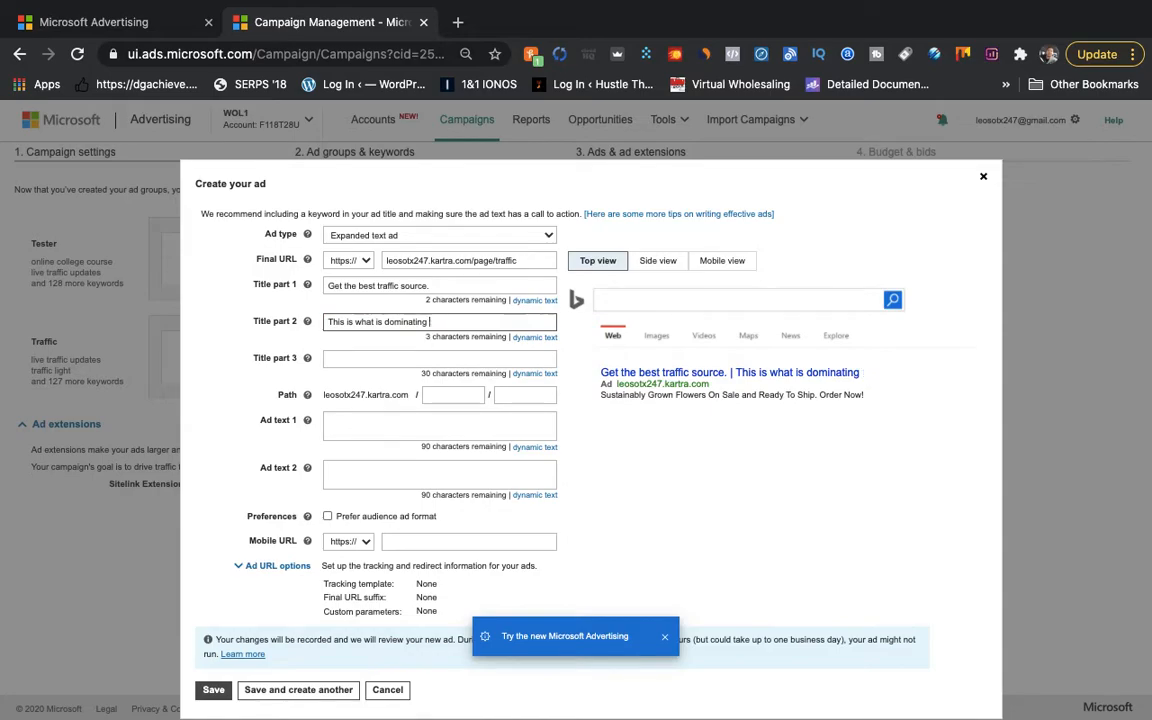
Enter "Powerful course" as title part 3 of the ad.
{"action": "left_click", "coordinate": [338, 362]}
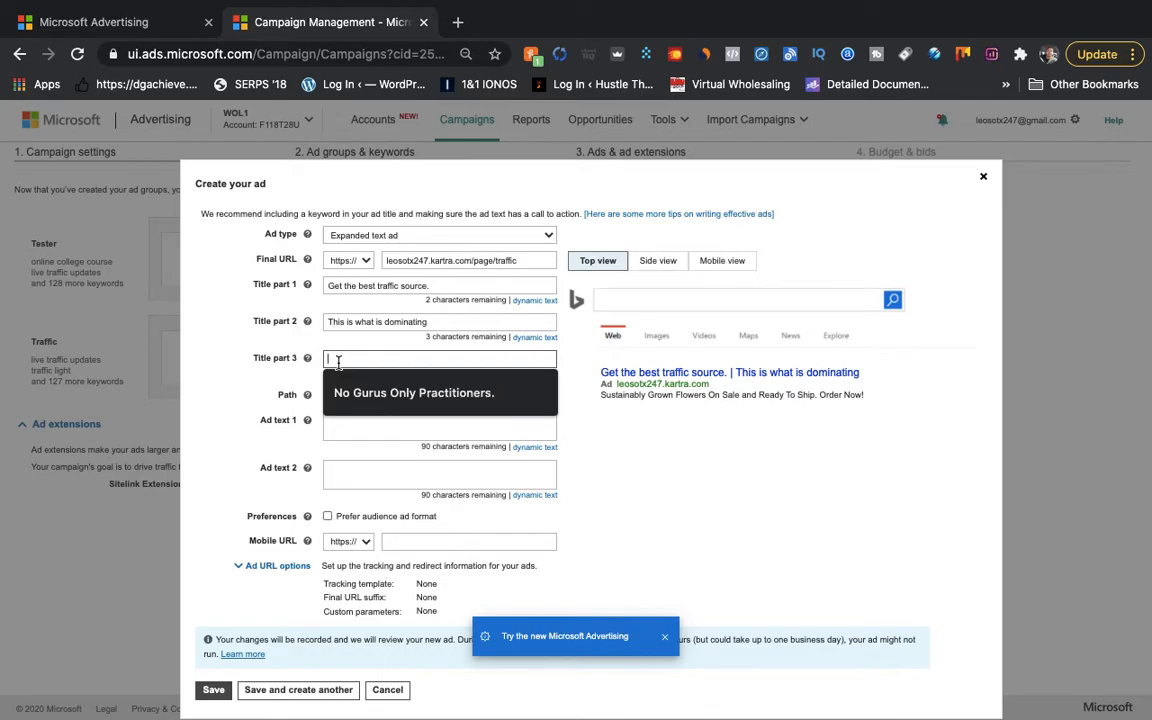
{"action": "type", "text": "Pow"}
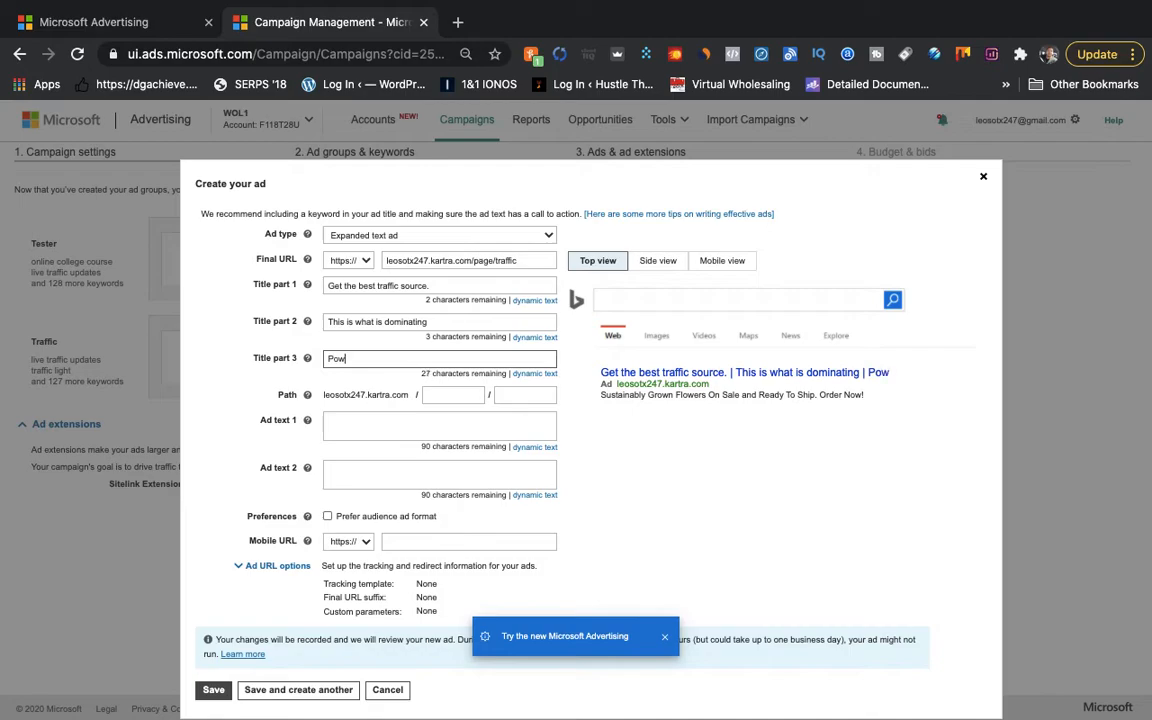
{"action": "type", "text": "erful"}
{"action": "type", "text": "course"}
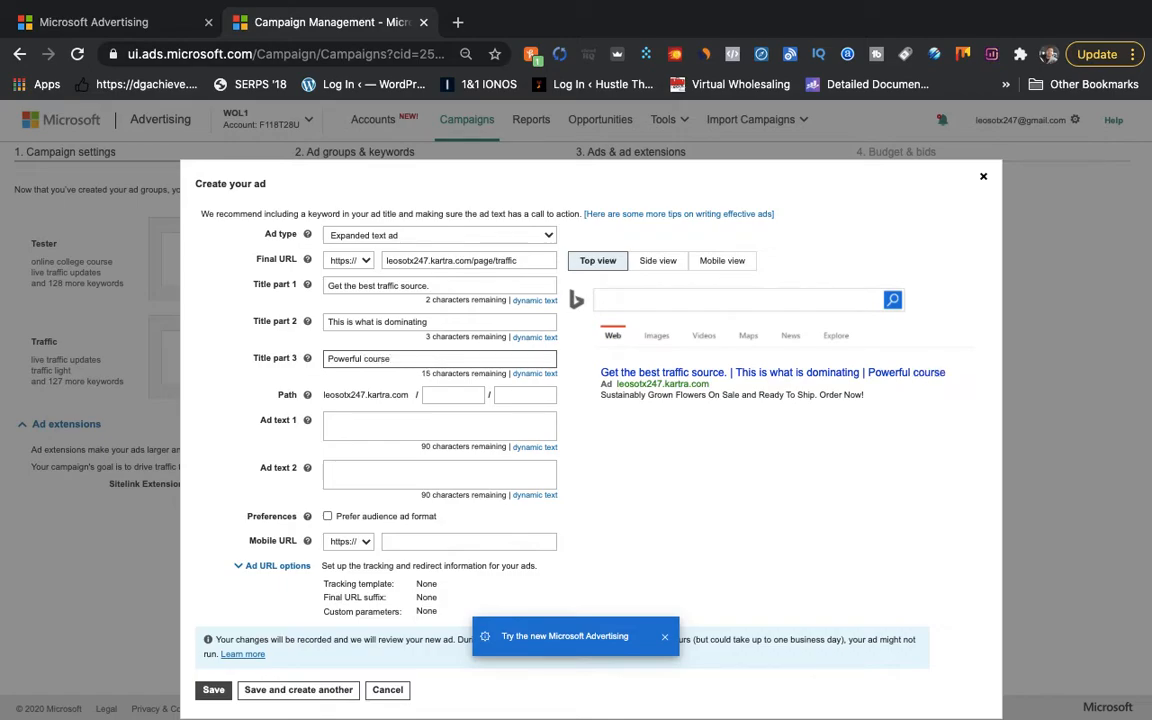
{"action": "left_click", "coordinate": [378, 428]}
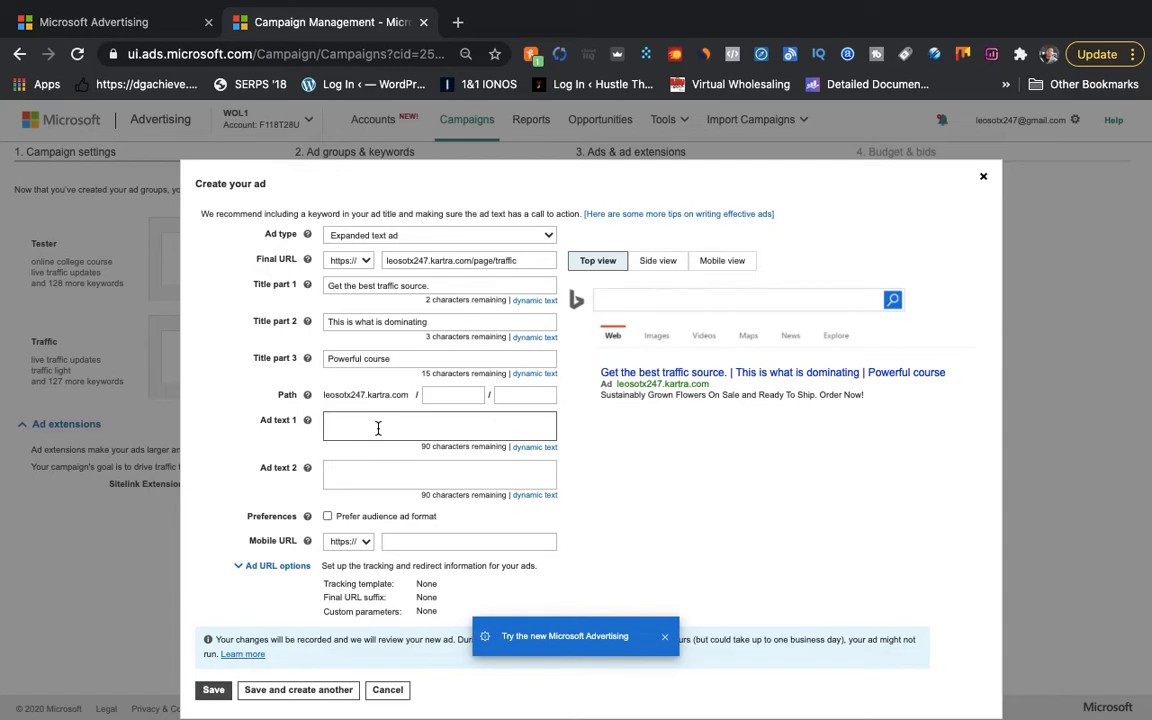
{"action": "type", "text": "e get i"}
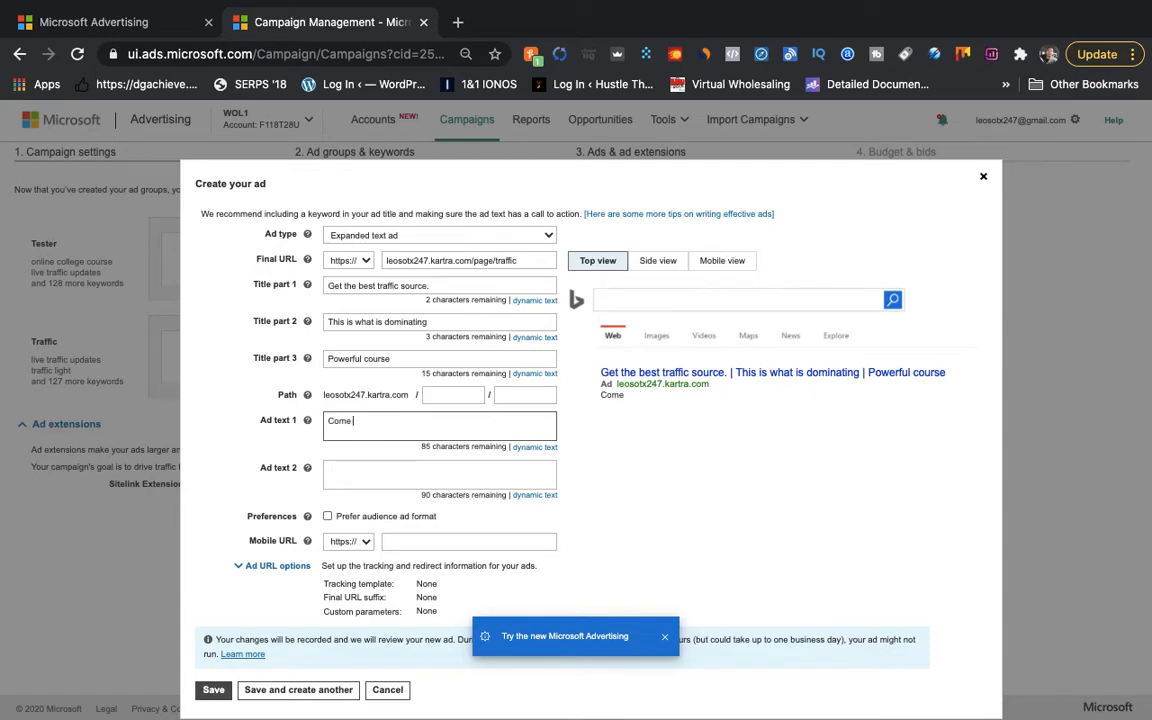
{"action": "key", "text": "BackSpace"}
{"action": "key", "text": "BackSpace"}
{"action": "key", "text": "BackSpace"}
{"action": "key", "text": "BackSpace"}
{"action": "key", "text": "BackSpace"}
{"action": "key", "text": "BackSpace"}
{"action": "key", "text": "BackSpace"}
{"action": "key", "text": "BackSpace"}
{"action": "key", "text": "BackSpace"}
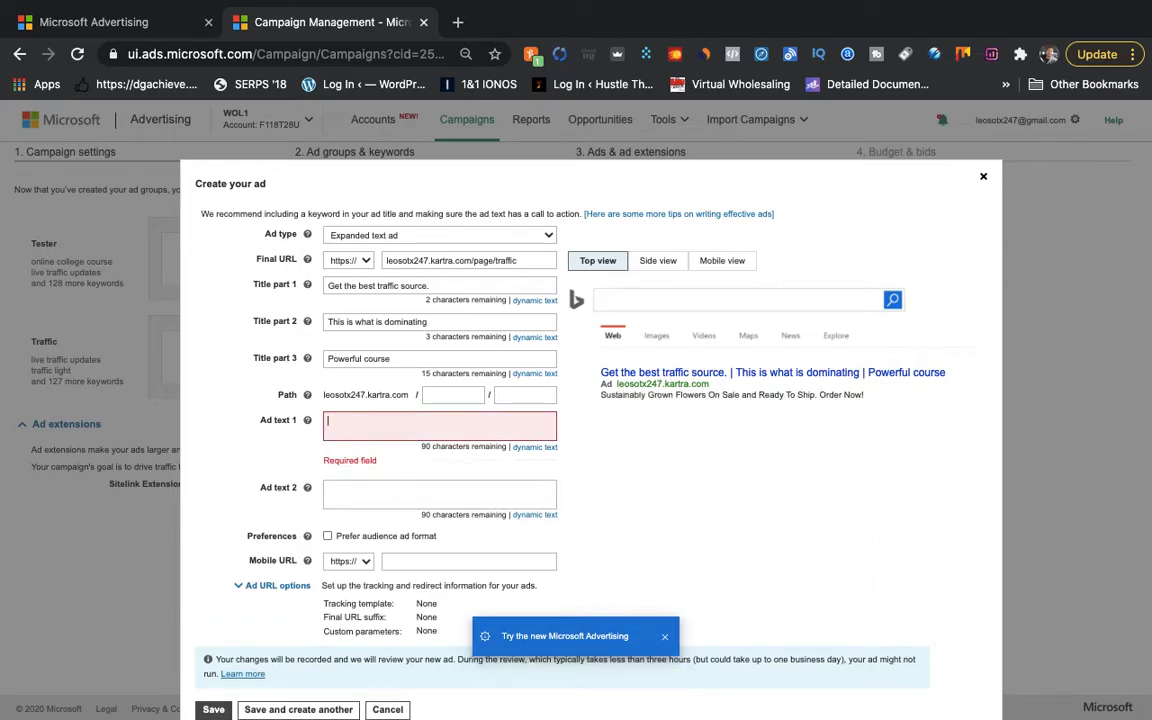
Enter "The best is right here" as ad text 1.
{"action": "type", "text": "The b"}
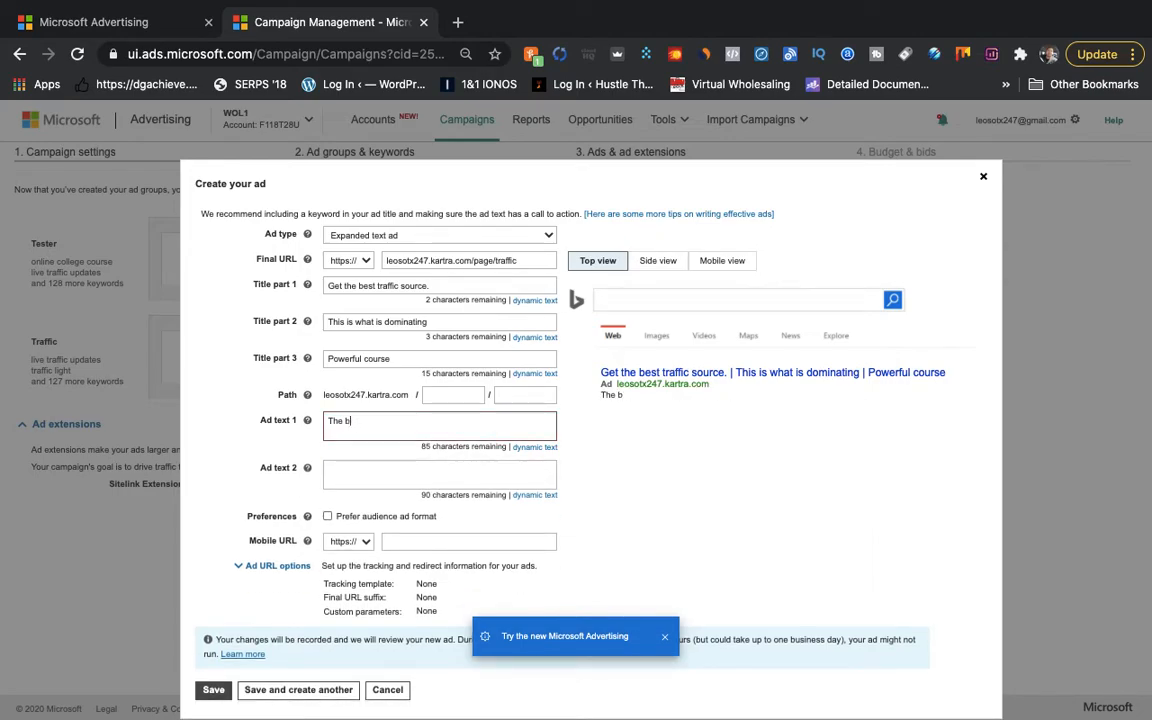
{"action": "type", "text": "est is t"}
{"action": "type", "text": "ight here"}
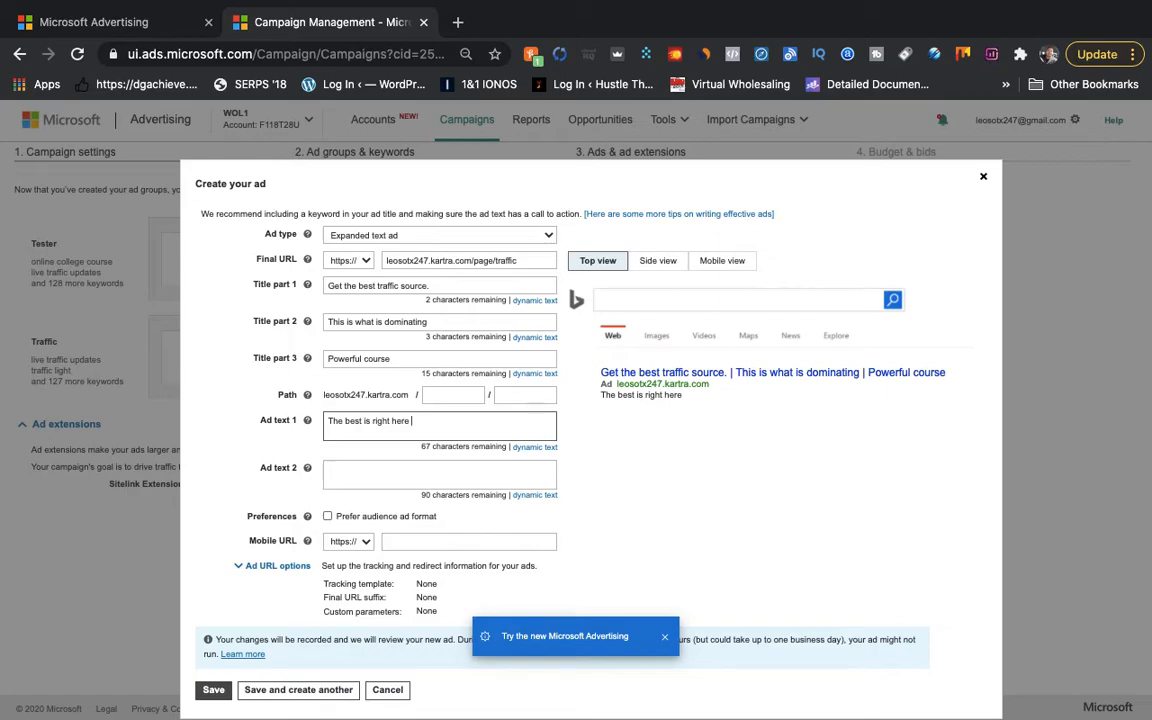
{"action": "left_click", "coordinate": [329, 470]}
{"action": "type", "text": "jhsjd"}
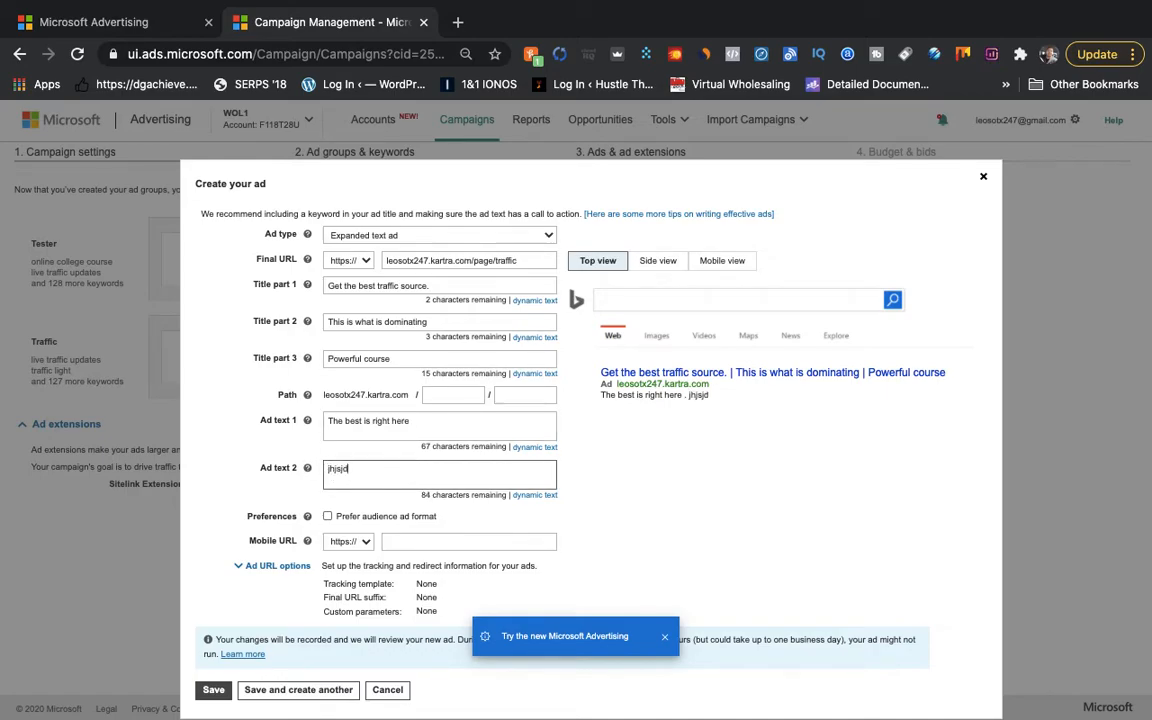
{"action": "key", "text": "BackSpace"}
{"action": "key", "text": "BackSpace"}
{"action": "key", "text": "BackSpace"}
{"action": "key", "text": "BackSpace"}
{"action": "key", "text": "BackSpace"}
{"action": "key", "text": "BackSpace"}
Save the ad with ad text 2 left empty and start another ad for the Tester ad group.
{"action": "scroll", "coordinate": [474, 527], "scroll_direction": "down", "scroll_amount": 2}
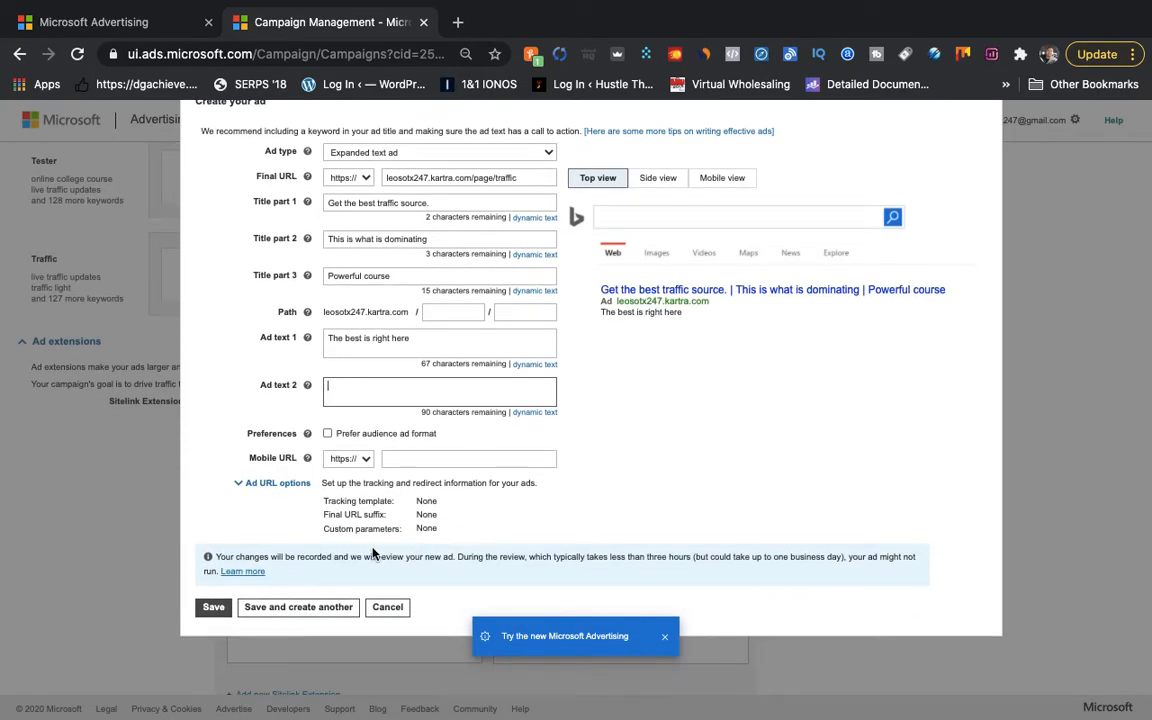
{"action": "scroll", "coordinate": [310, 615], "scroll_direction": "up", "scroll_amount": 1}
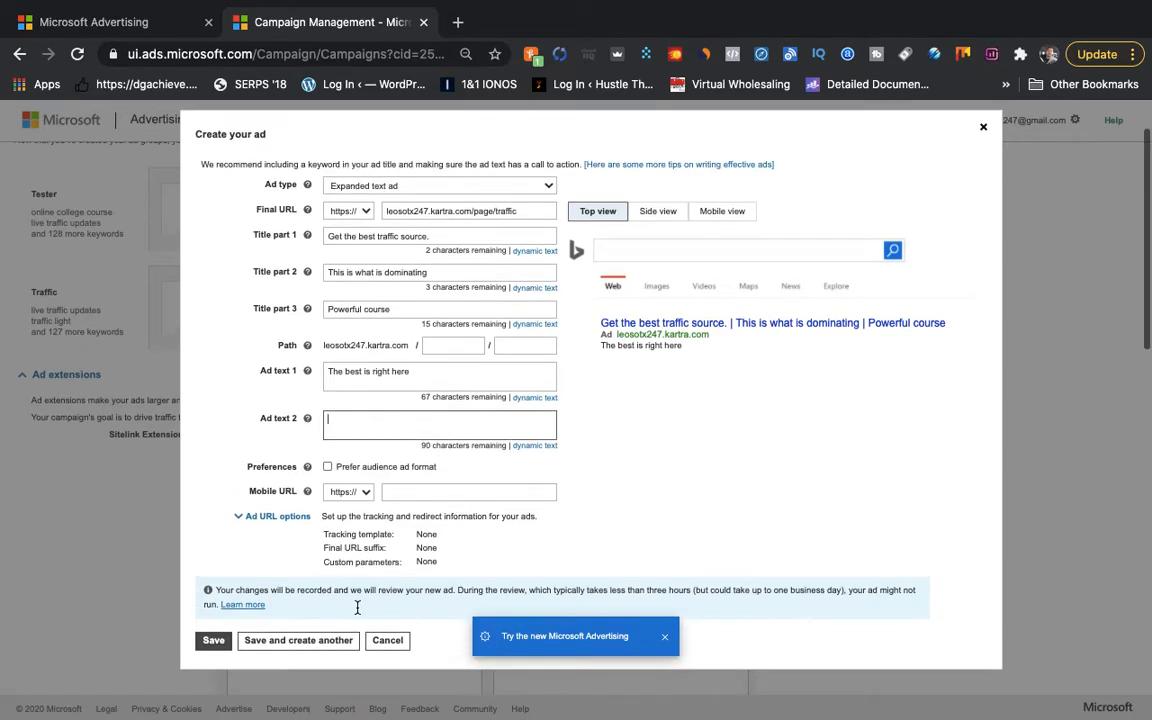
{"action": "left_click", "coordinate": [323, 643]}
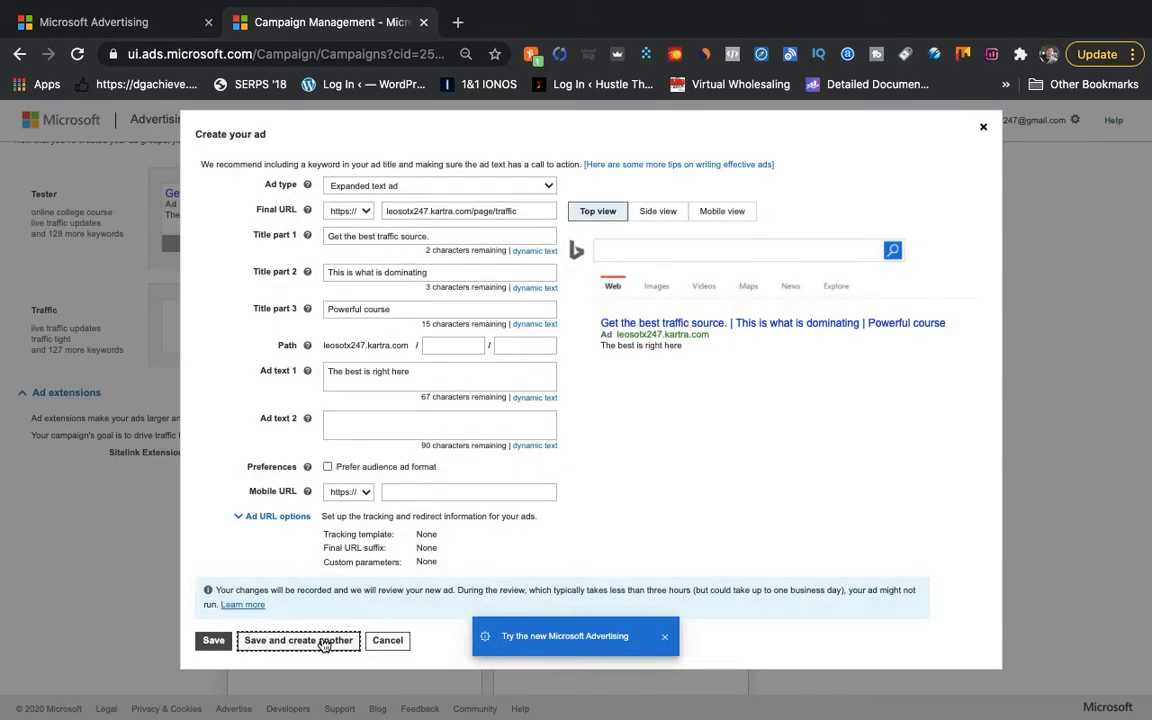
Try to save the second ad without making any changes to it.
{"action": "scroll", "coordinate": [581, 519], "scroll_direction": "up", "scroll_amount": 1}
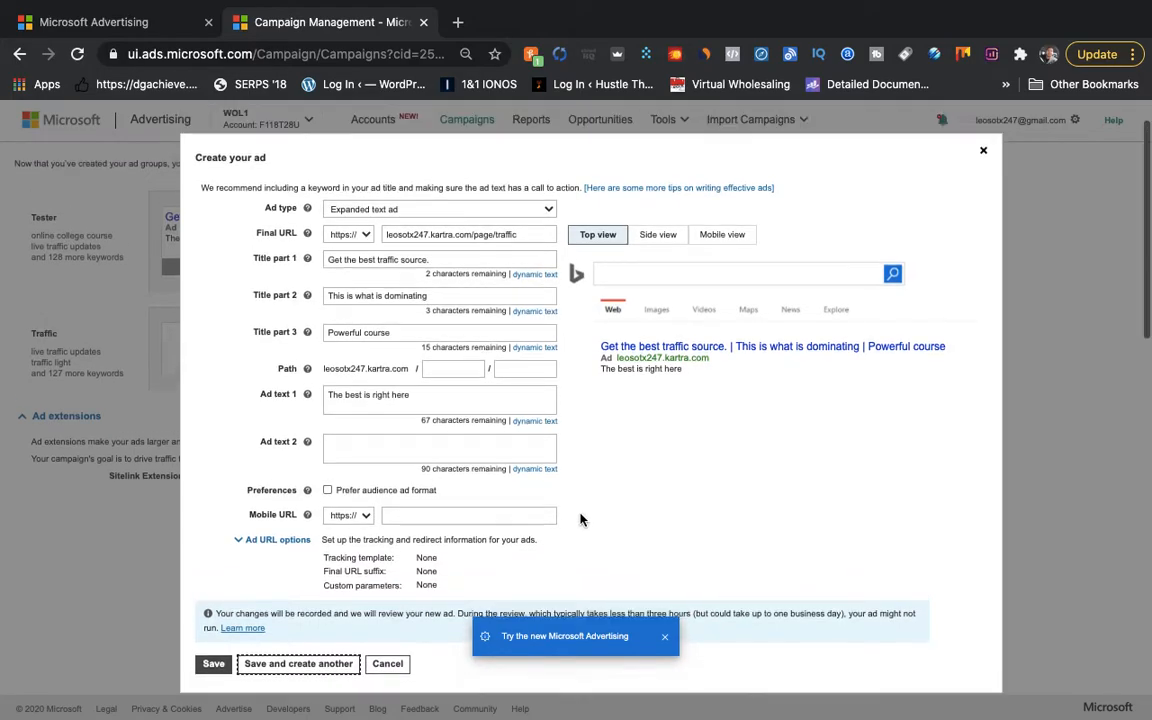
{"action": "scroll", "coordinate": [224, 607], "scroll_direction": "down", "scroll_amount": 1}
{"action": "left_click", "coordinate": [216, 631]}
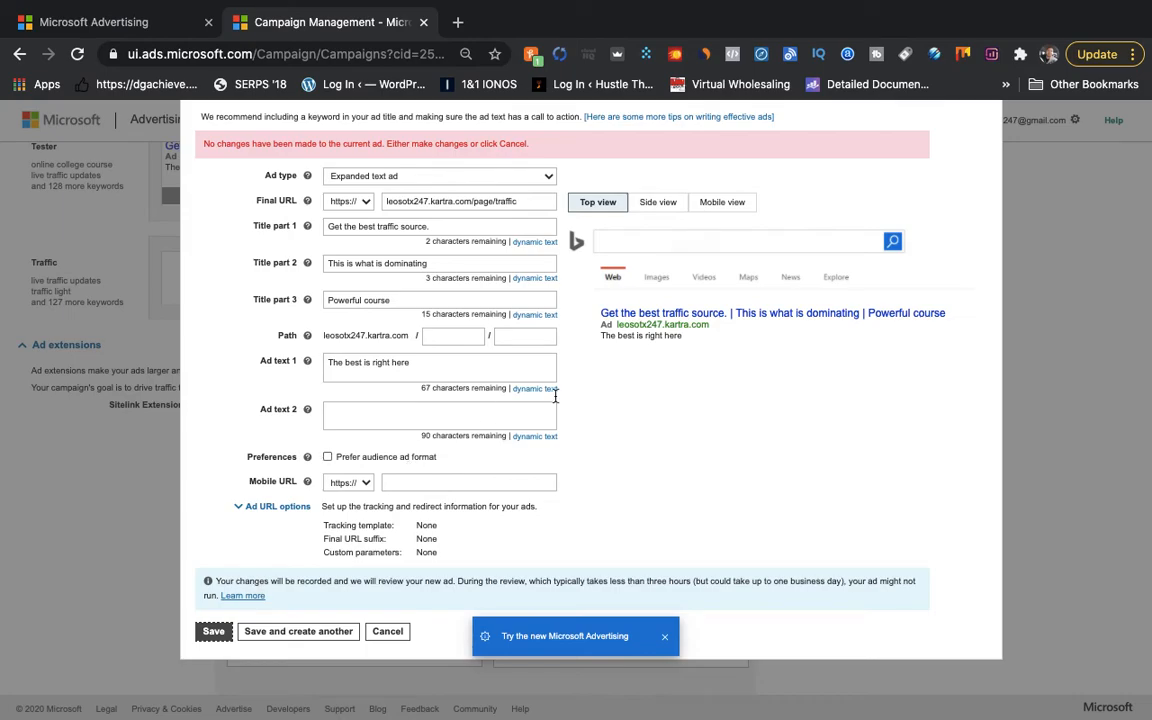
{"action": "scroll", "coordinate": [634, 370], "scroll_direction": "up", "scroll_amount": 2}
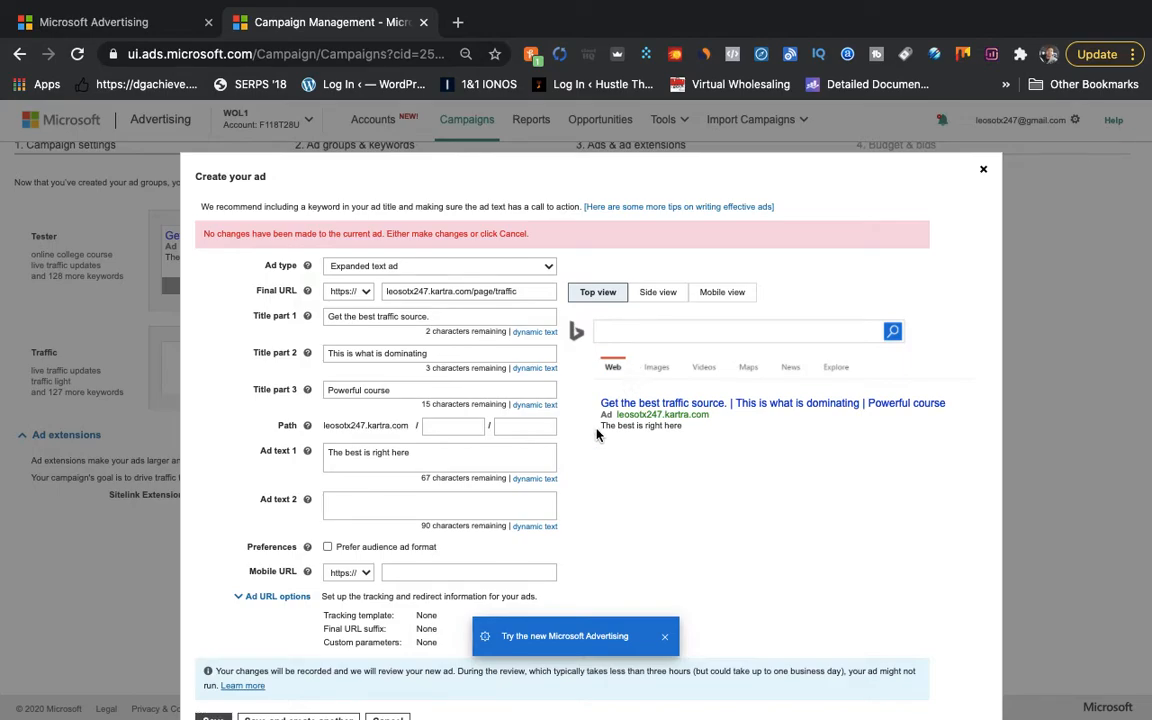
{"action": "scroll", "coordinate": [570, 487], "scroll_direction": "down", "scroll_amount": 2}
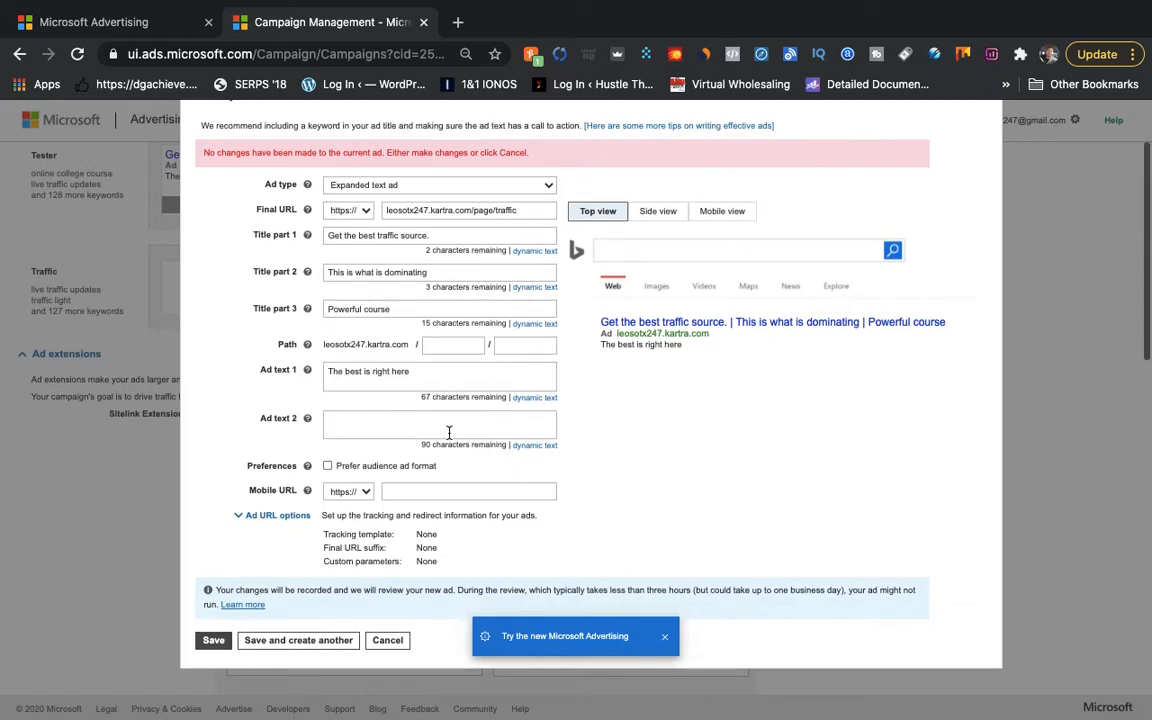
Enter "Jump in on this amazing course" as ad text 2 of the second ad and save it.
{"action": "left_click", "coordinate": [413, 371]}
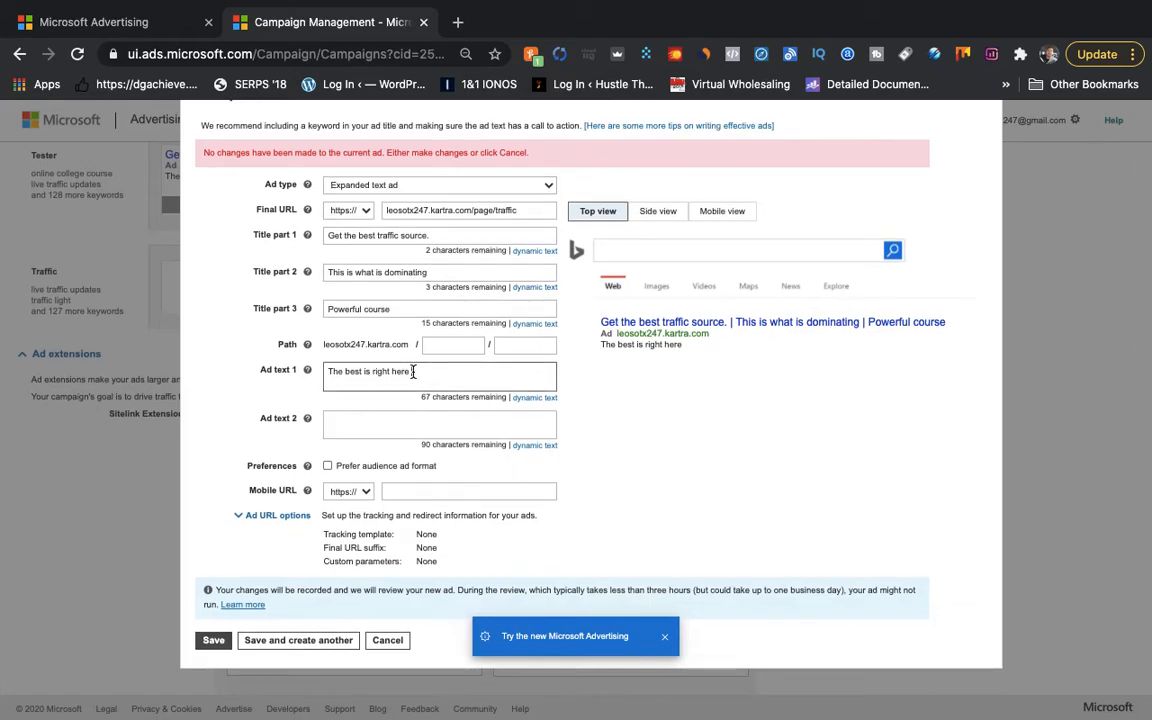
{"action": "left_click", "coordinate": [349, 417]}
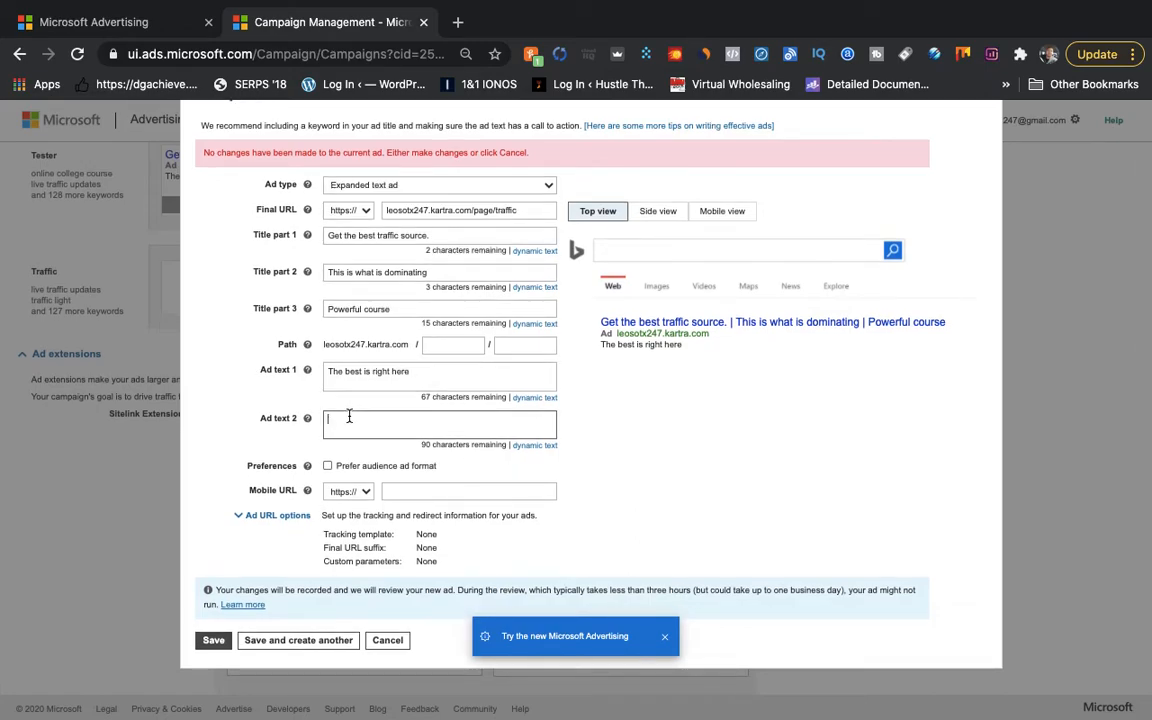
{"action": "type", "text": "Jump in on this amax"}
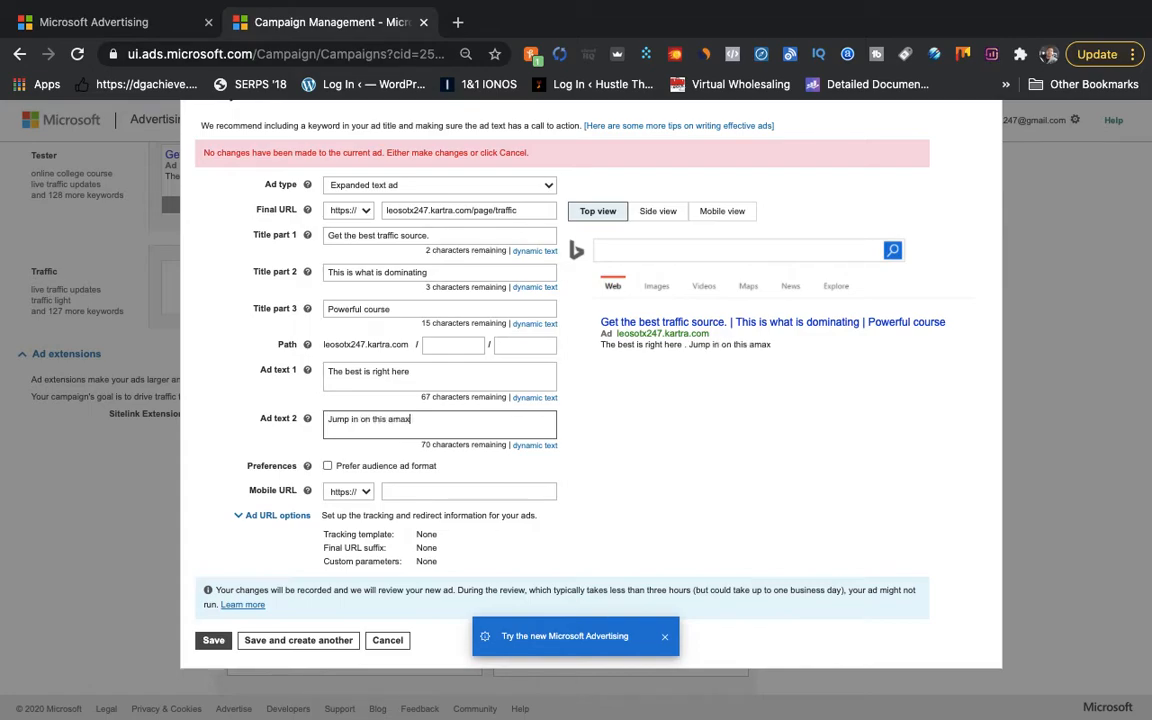
{"action": "key", "text": "BackSpace"}
{"action": "type", "text": "zing course"}
{"action": "left_click", "coordinate": [212, 640]}
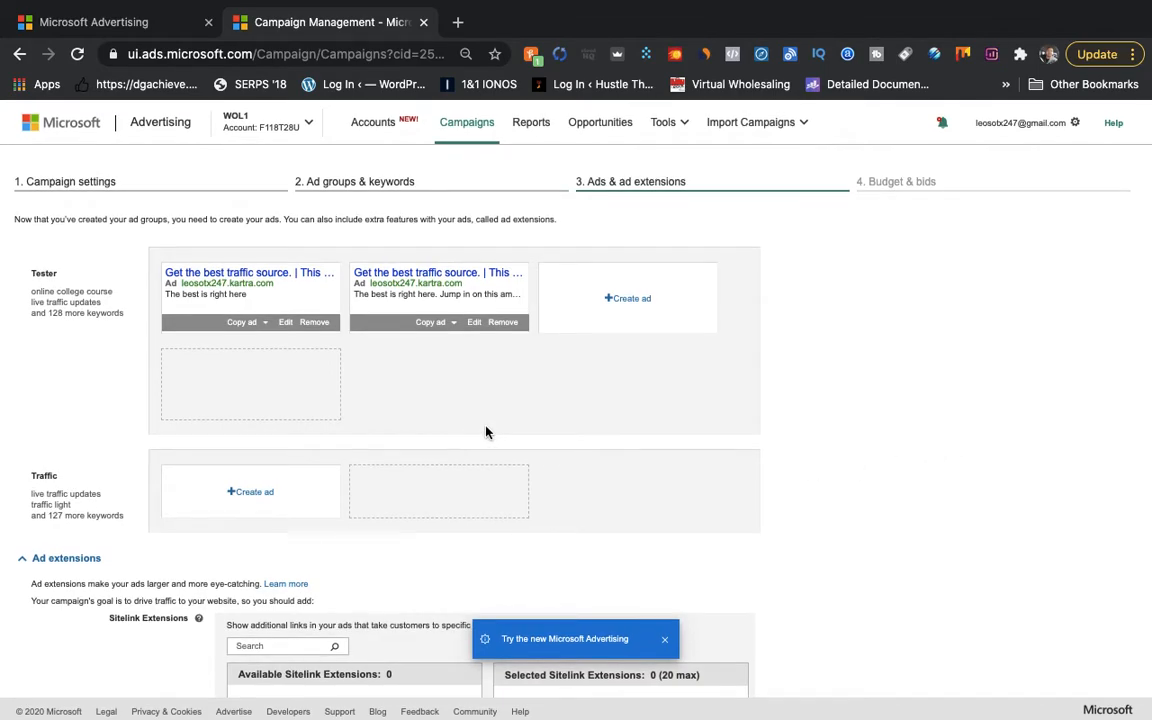
Review the ads and the sitelink, action and callout extension options, and try to continue to the next campaign step without adding extensions.
{"action": "scroll", "coordinate": [487, 433], "scroll_direction": "down", "scroll_amount": 1}
{"action": "scroll", "coordinate": [487, 432], "scroll_direction": "down", "scroll_amount": 1}
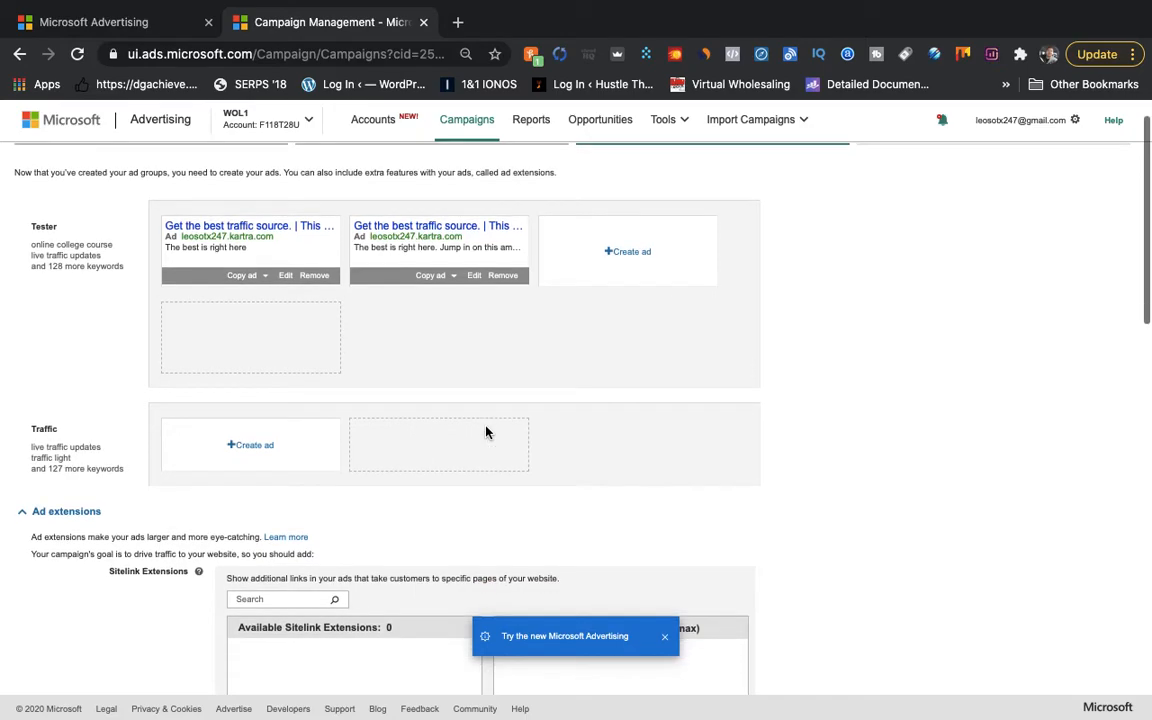
{"action": "scroll", "coordinate": [486, 432], "scroll_direction": "up", "scroll_amount": 1}
{"action": "scroll", "coordinate": [486, 432], "scroll_direction": "down", "scroll_amount": 1}
{"action": "scroll", "coordinate": [486, 432], "scroll_direction": "down", "scroll_amount": 8}
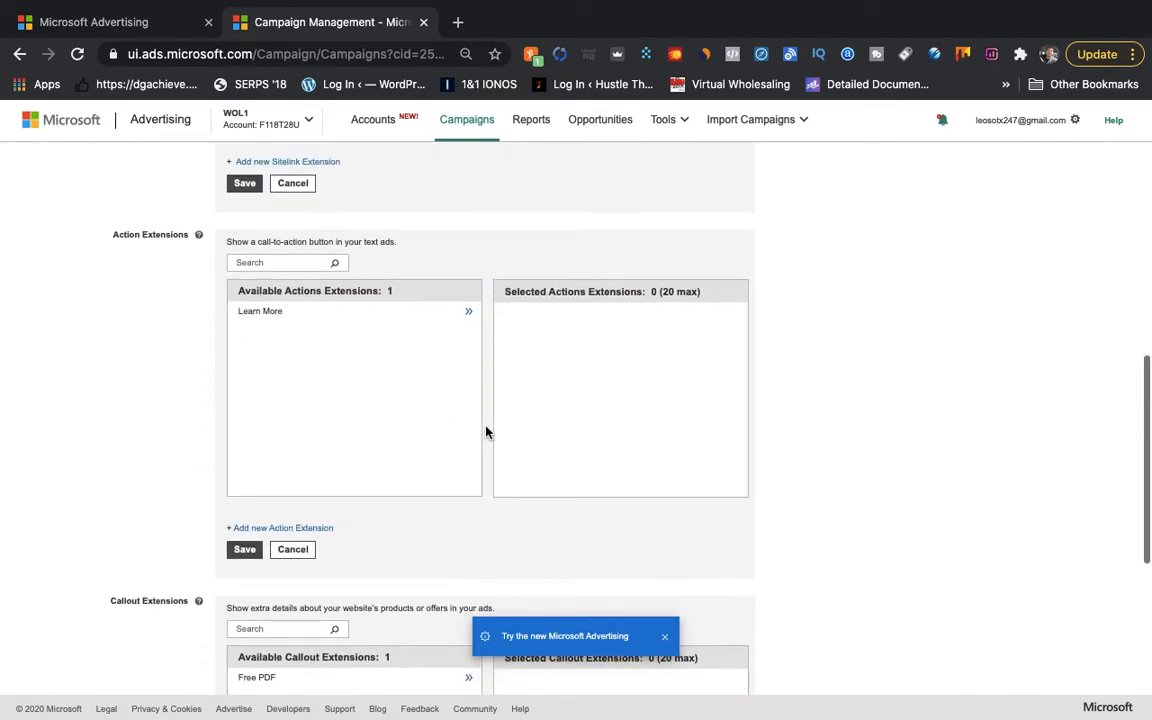
{"action": "scroll", "coordinate": [486, 432], "scroll_direction": "up", "scroll_amount": 7}
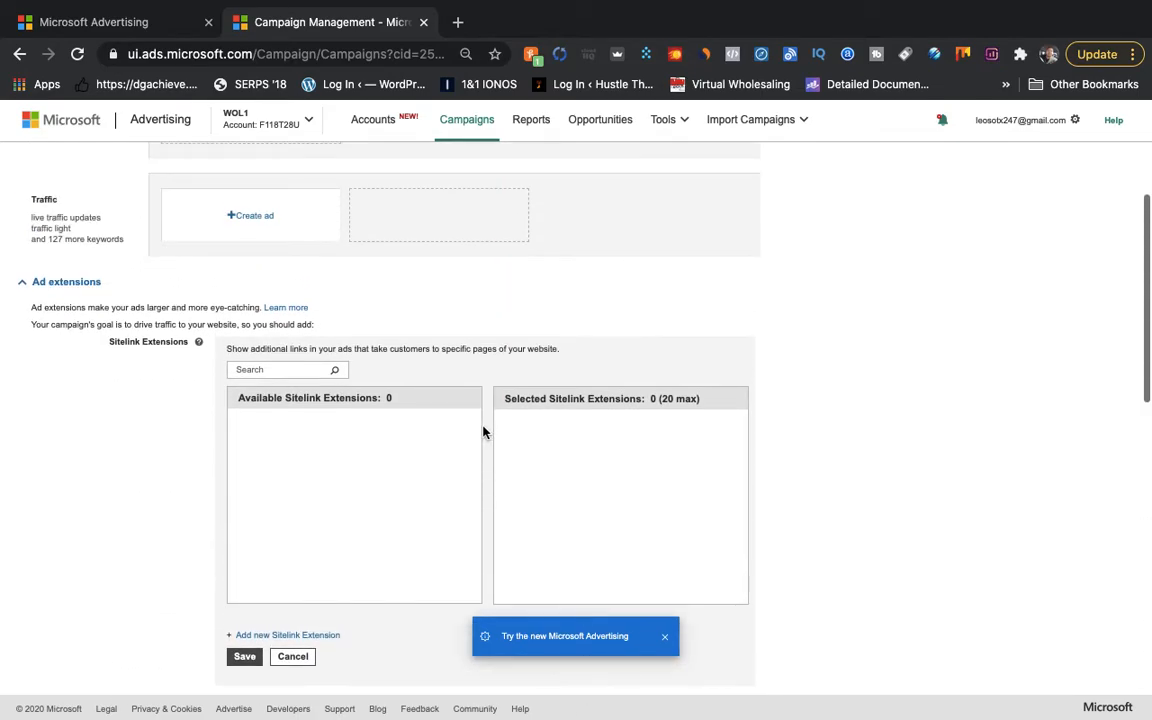
{"action": "scroll", "coordinate": [362, 398], "scroll_direction": "up", "scroll_amount": 2}
{"action": "scroll", "coordinate": [362, 398], "scroll_direction": "down", "scroll_amount": 1}
{"action": "scroll", "coordinate": [363, 404], "scroll_direction": "down", "scroll_amount": 3}
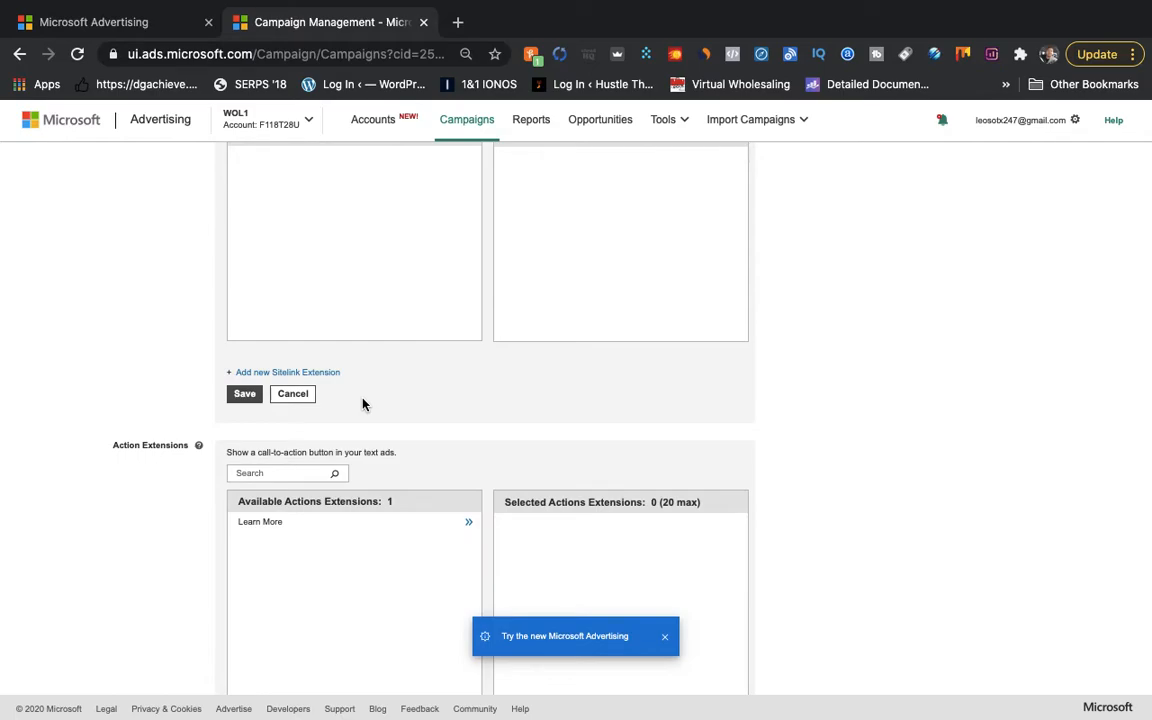
{"action": "scroll", "coordinate": [363, 404], "scroll_direction": "down", "scroll_amount": 6}
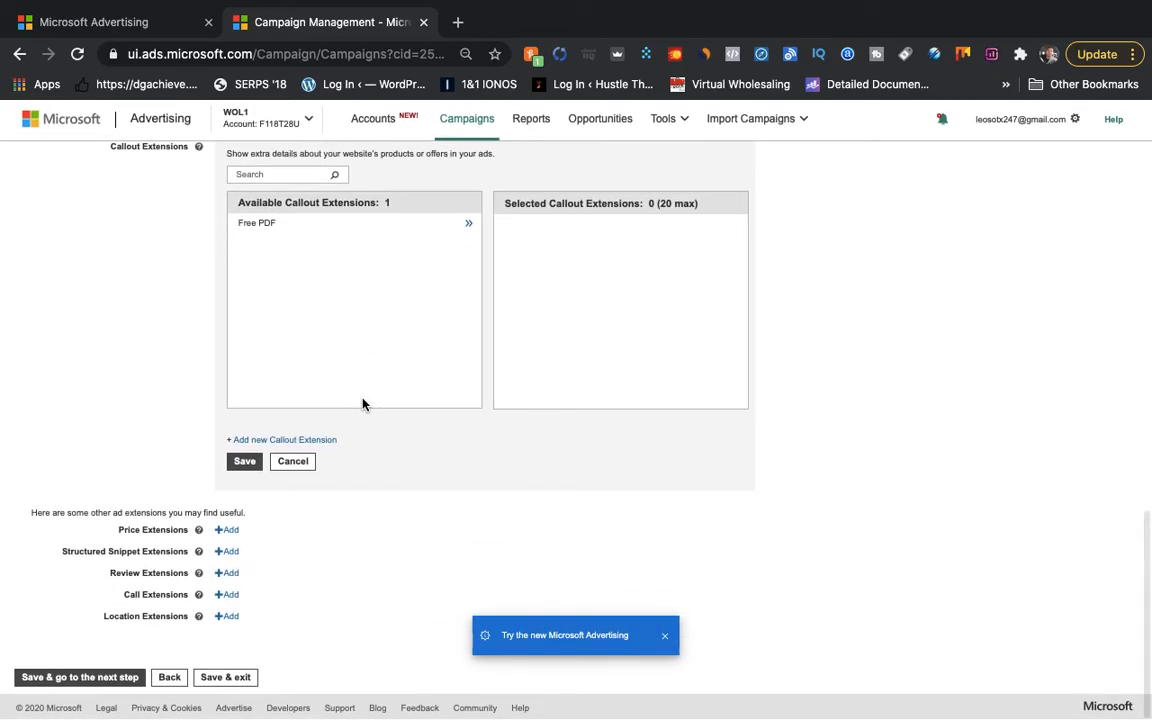
{"action": "left_click", "coordinate": [83, 678]}
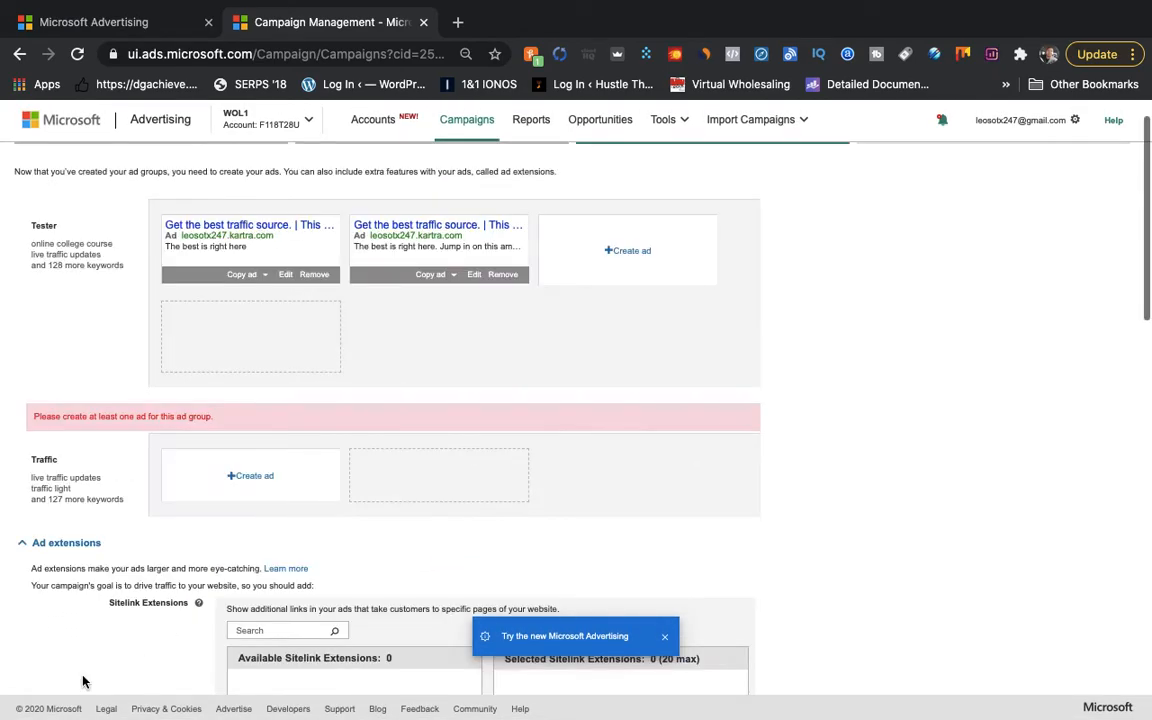
Start a new expanded text ad for the Traffic ad group with the Traffic Secrets link as its final URL.
{"action": "left_click", "coordinate": [275, 442]}
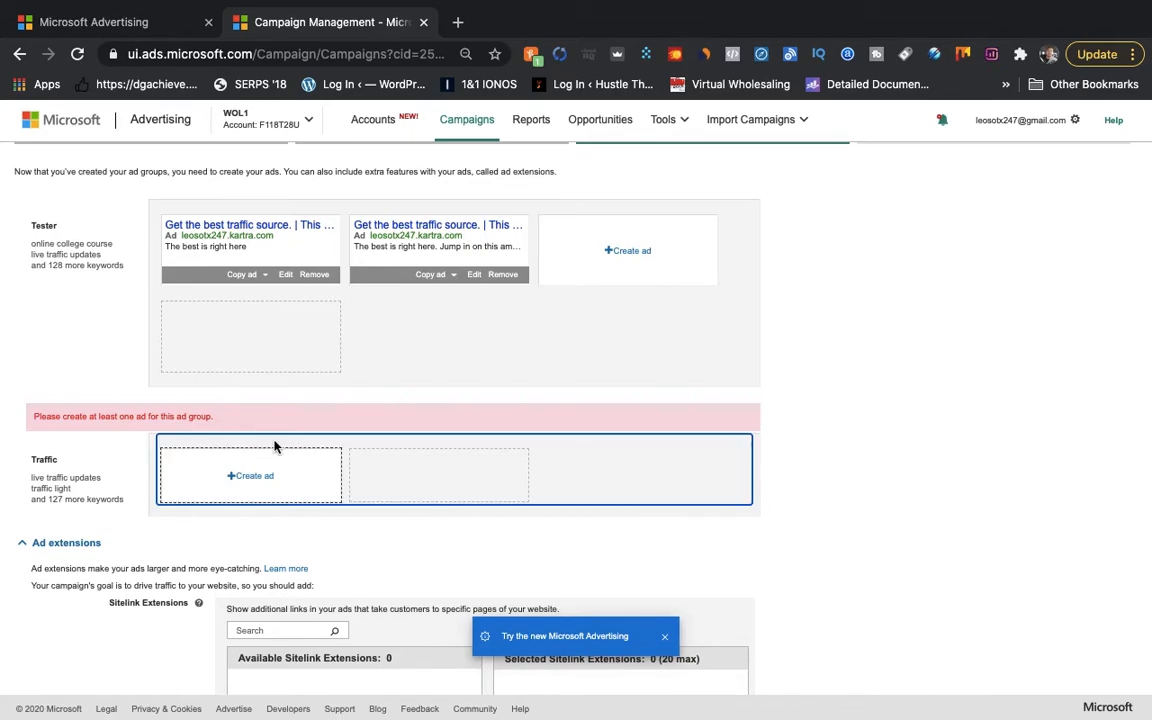
{"action": "left_click", "coordinate": [216, 484]}
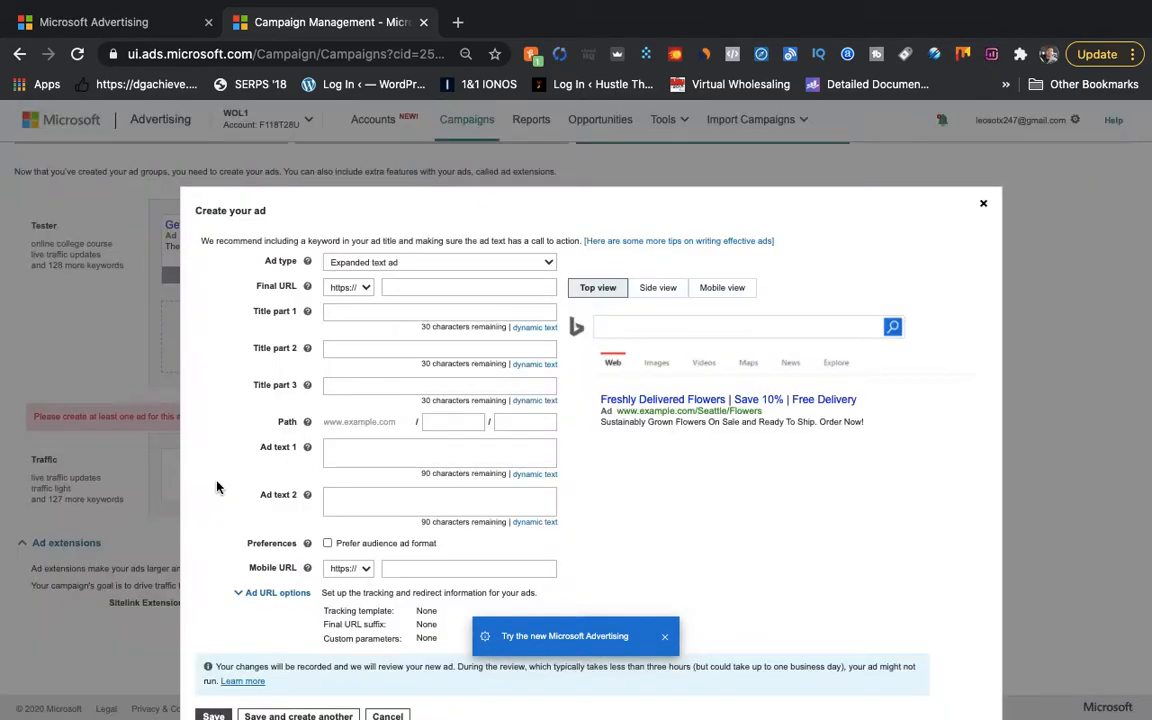
{"action": "left_click", "coordinate": [428, 286]}
{"action": "type", "text": "leosotx247.kartra.com/page/traffic"}
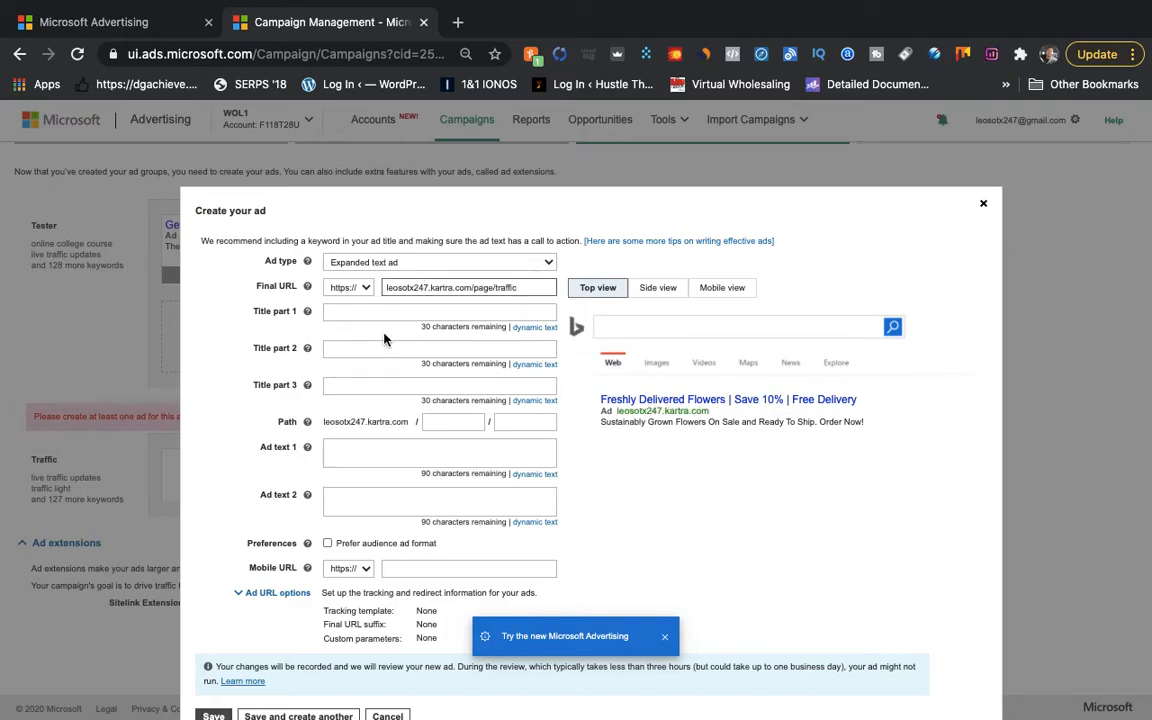
Enter "powerful" as title part 1 and "get it now" as title part 2 of the Traffic ad.
{"action": "left_click", "coordinate": [354, 312]}
{"action": "type", "text": "po"}
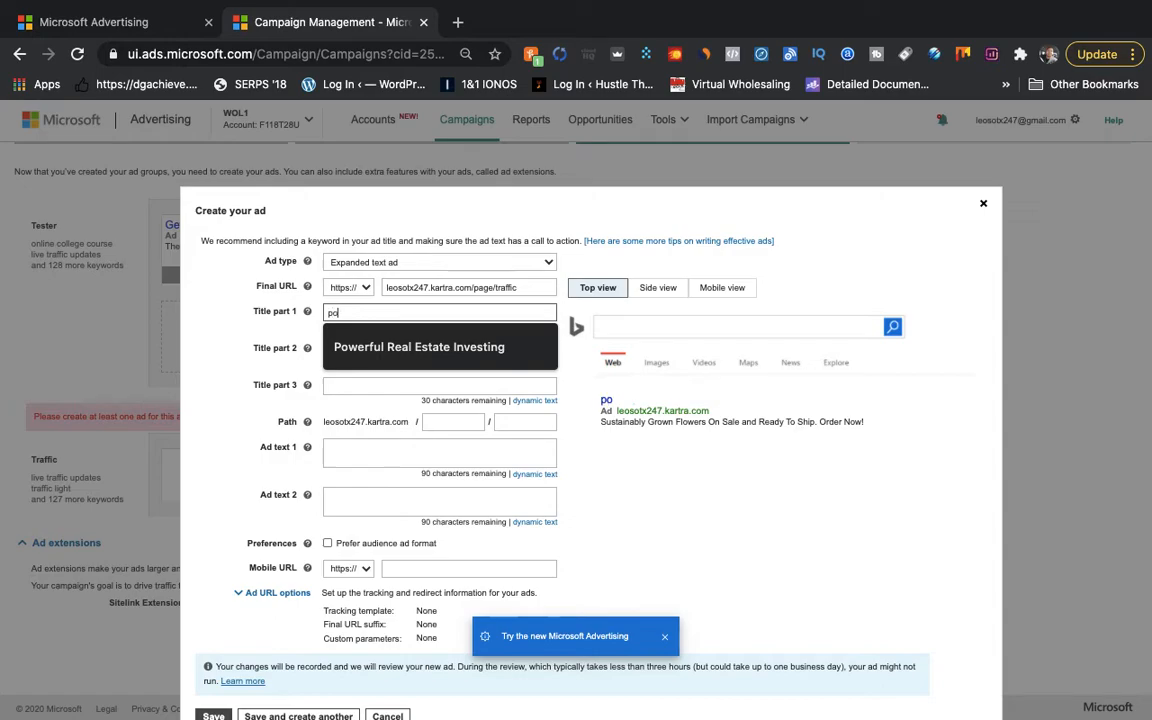
{"action": "type", "text": "werful"}
{"action": "left_click", "coordinate": [240, 388]}
{"action": "left_click", "coordinate": [334, 349]}
{"action": "type", "text": "g"}
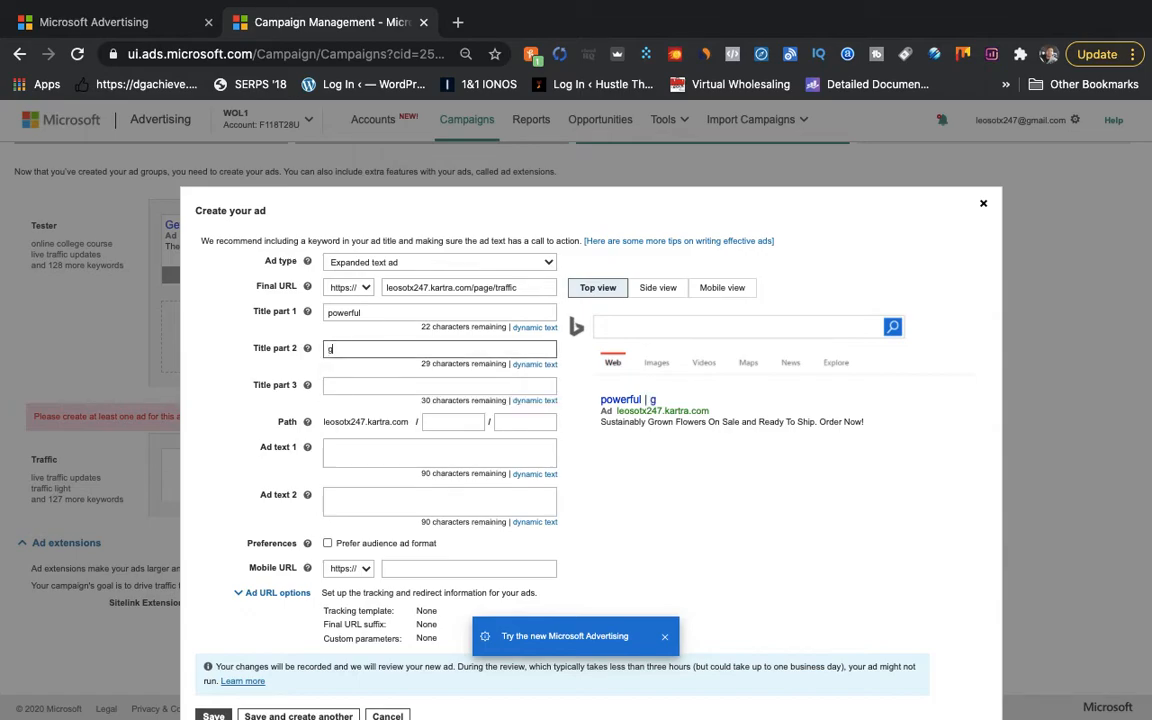
{"action": "type", "text": "et it now"}
{"action": "left_click", "coordinate": [356, 385]}
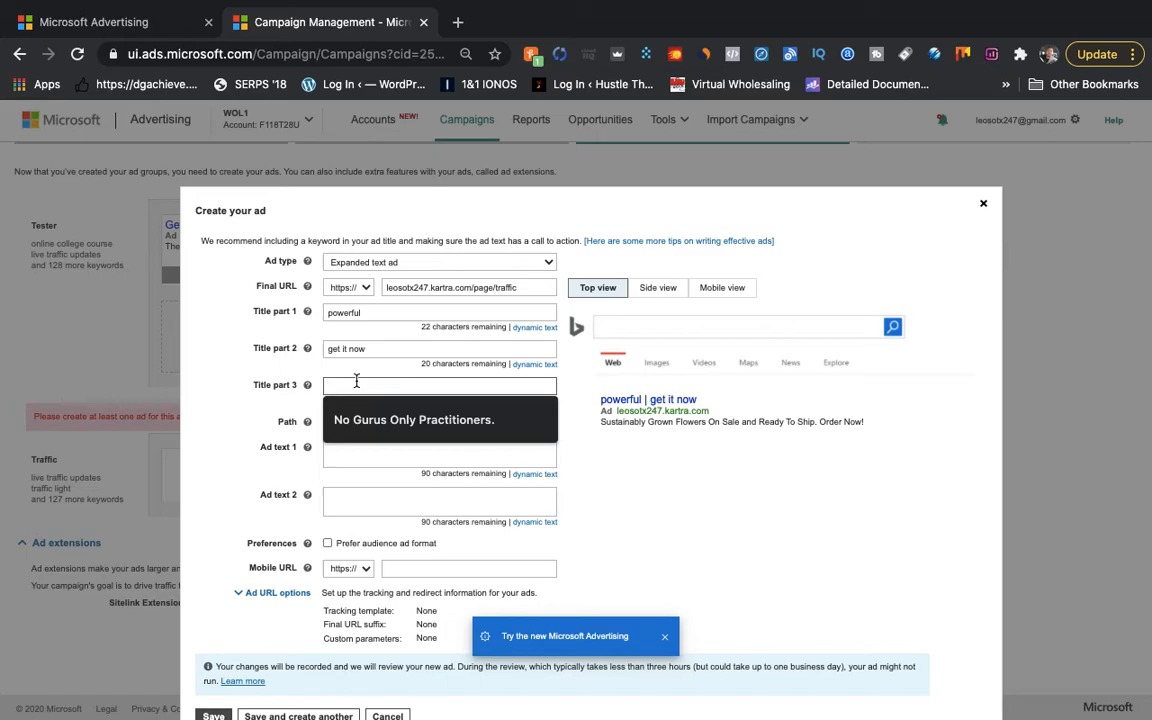
{"action": "type", "text": "trud"}
{"action": "key", "text": "BackSpace"}
{"action": "type", "text": "st"}
{"action": "key", "text": "BackSpace"}
{"action": "key", "text": "BackSpace"}
{"action": "key", "text": "BackSpace"}
{"action": "key", "text": "BackSpace"}
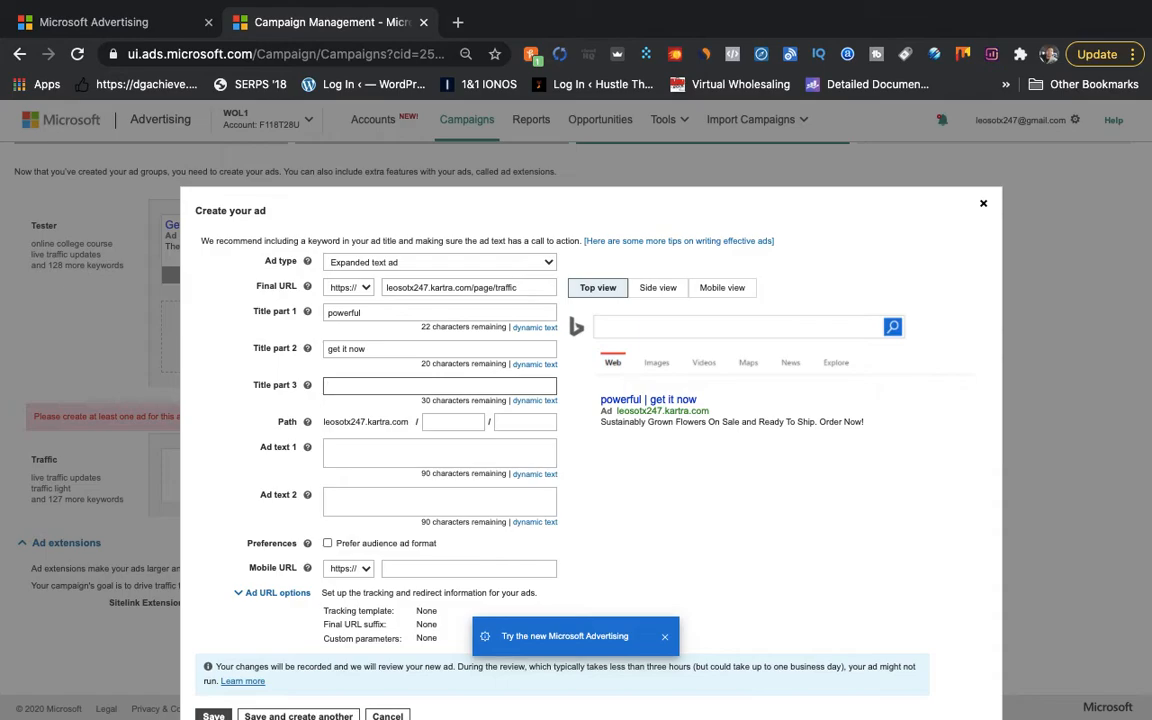
Enter "Killer deal" as title part 3 and "best trusted source" as ad text 1 of the Traffic ad.
{"action": "type", "text": "Killer deal"}
{"action": "left_click", "coordinate": [345, 447]}
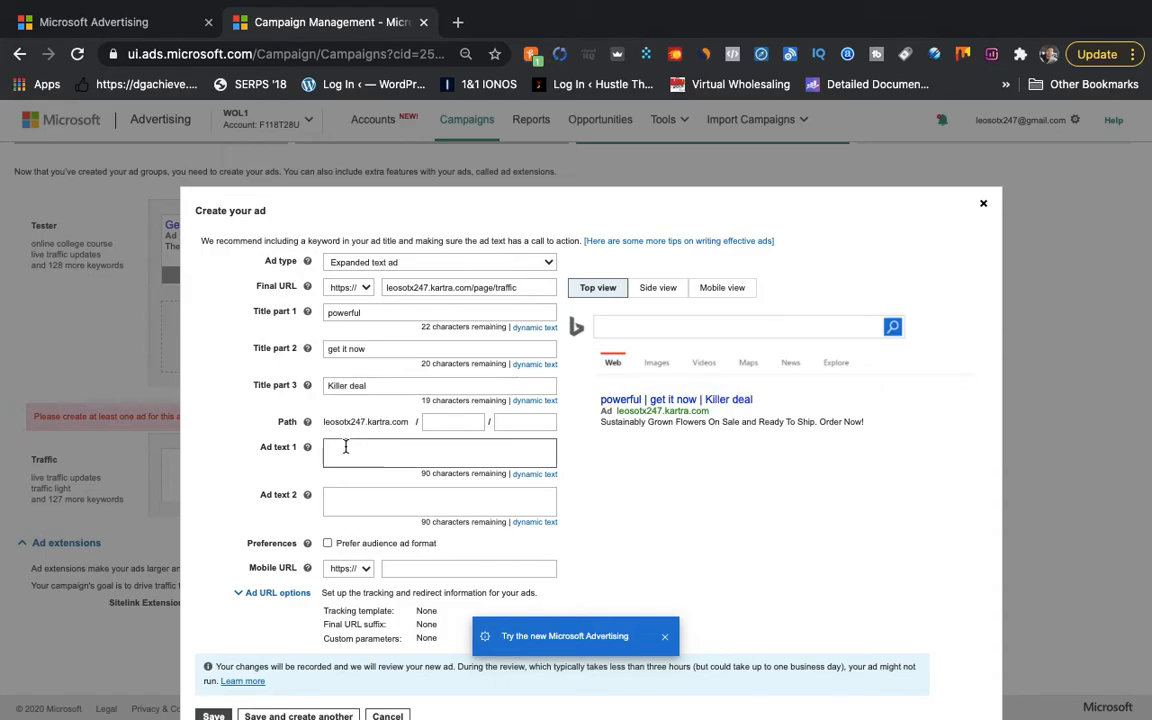
{"action": "type", "text": "Most"}
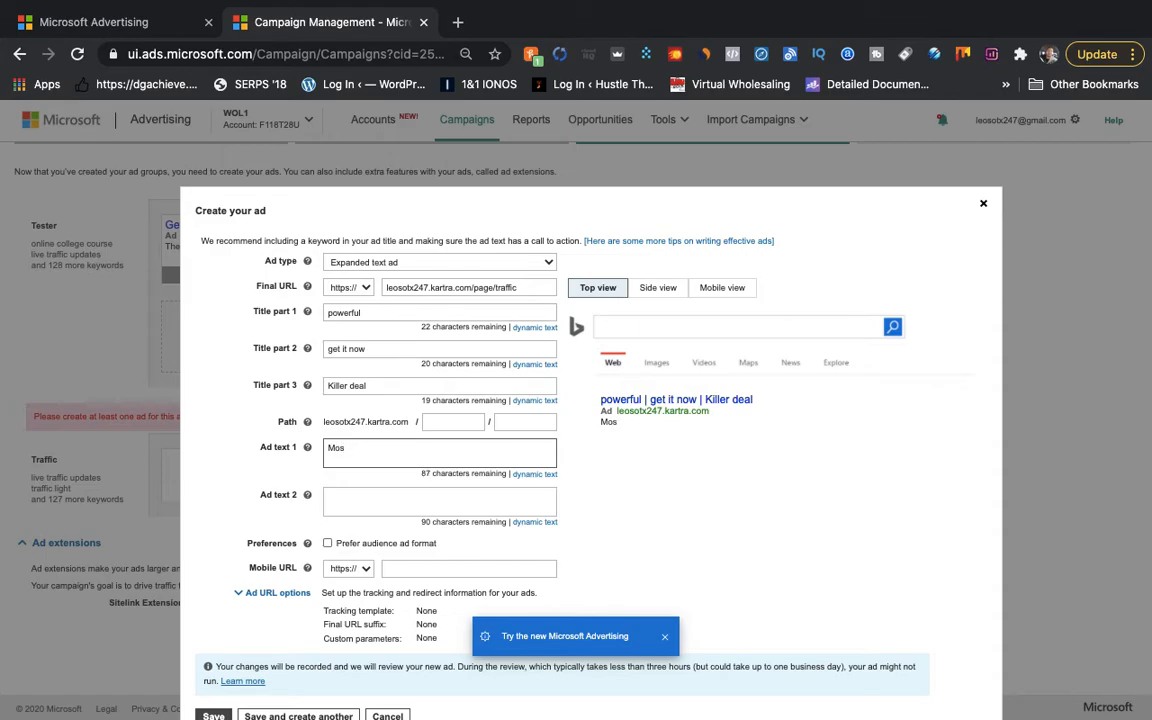
{"action": "key", "text": "BackSpace"}
{"action": "key", "text": "BackSpace"}
{"action": "key", "text": "BackSpace"}
{"action": "type", "text": "best trusted source"}
Enter "get it now" as ad text 2 of the Traffic ad and save the ad.
{"action": "left_click", "coordinate": [342, 493]}
{"action": "type", "text": "get it now"}
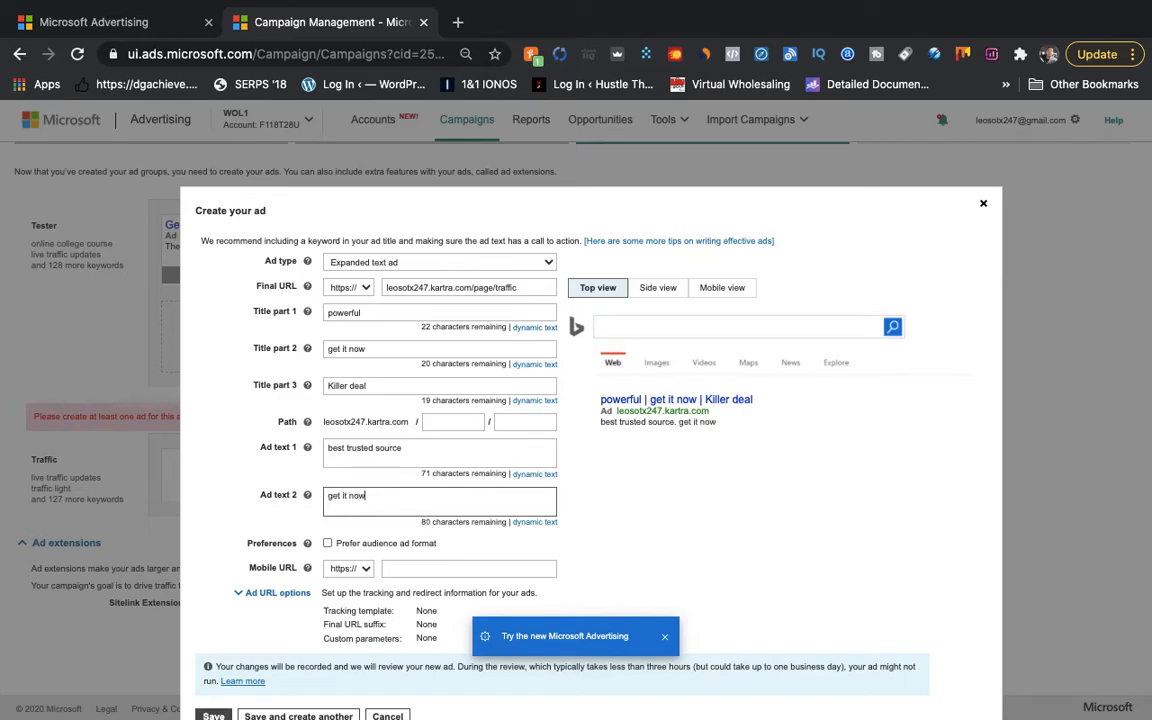
{"action": "scroll", "coordinate": [432, 620], "scroll_direction": "down", "scroll_amount": 2}
{"action": "left_click", "coordinate": [222, 653]}
Continue to the budget and bids step, save the campaign with the preset daily budget and suggested bids, and dismiss the creation notice.
{"action": "scroll", "coordinate": [432, 550], "scroll_direction": "down", "scroll_amount": 5}
{"action": "scroll", "coordinate": [432, 549], "scroll_direction": "down", "scroll_amount": 10}
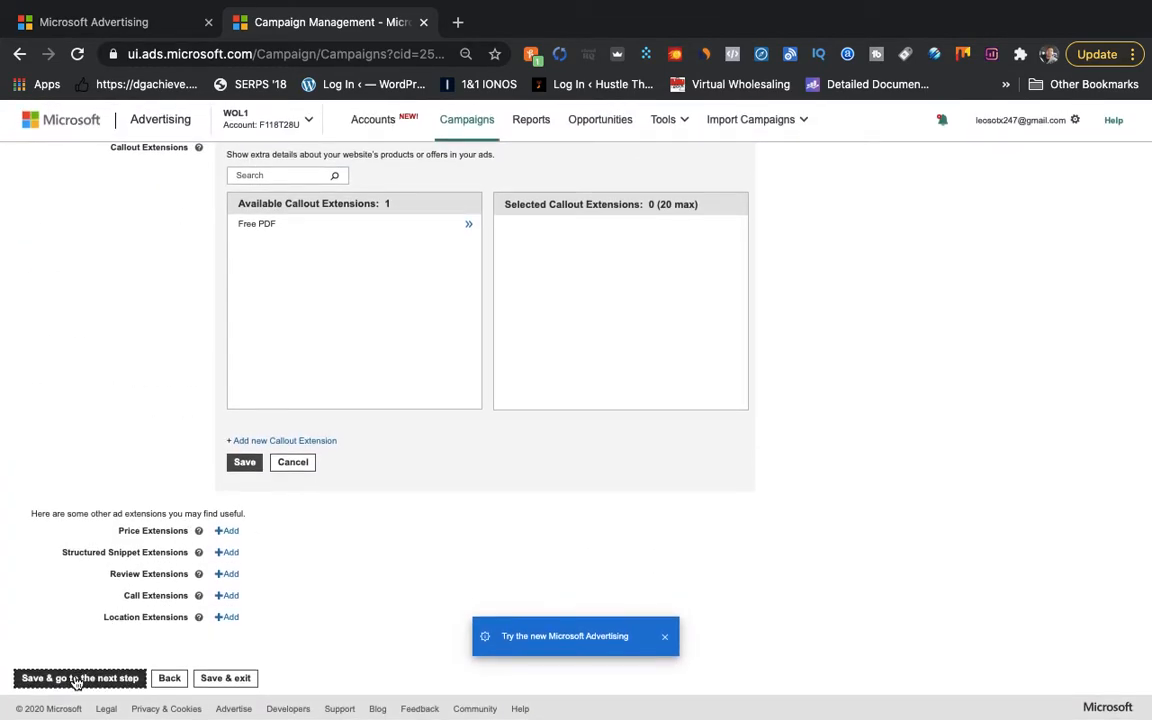
{"action": "left_click", "coordinate": [75, 679]}
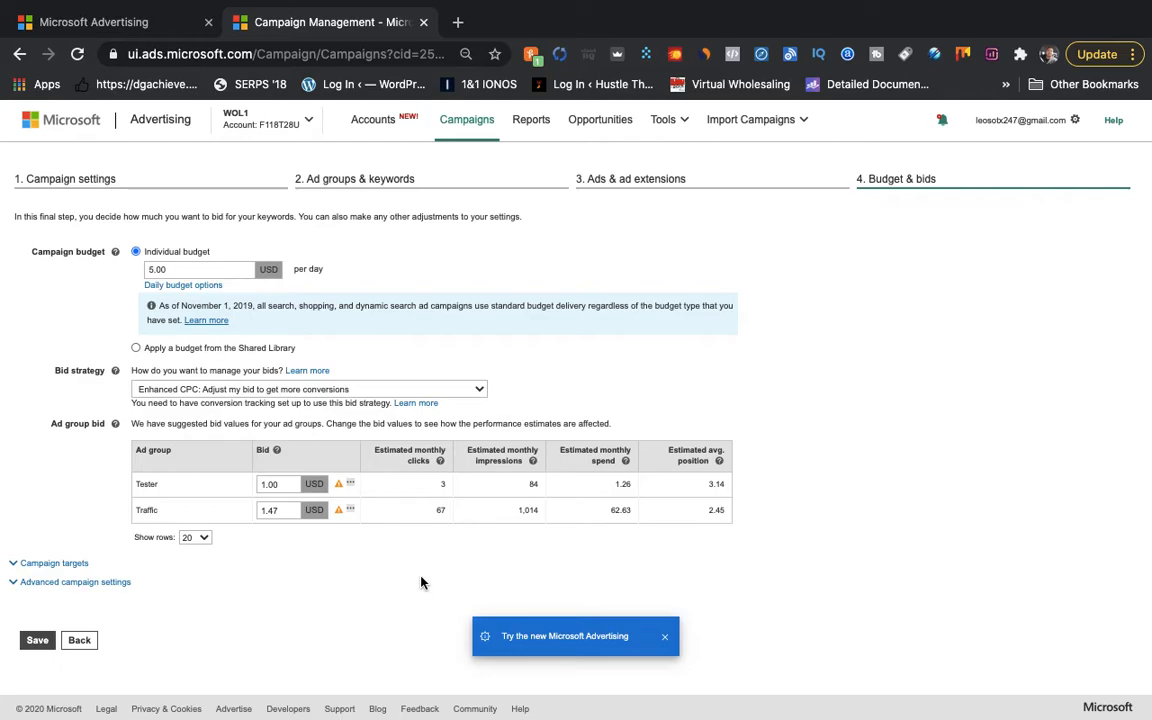
{"action": "left_click", "coordinate": [40, 643]}
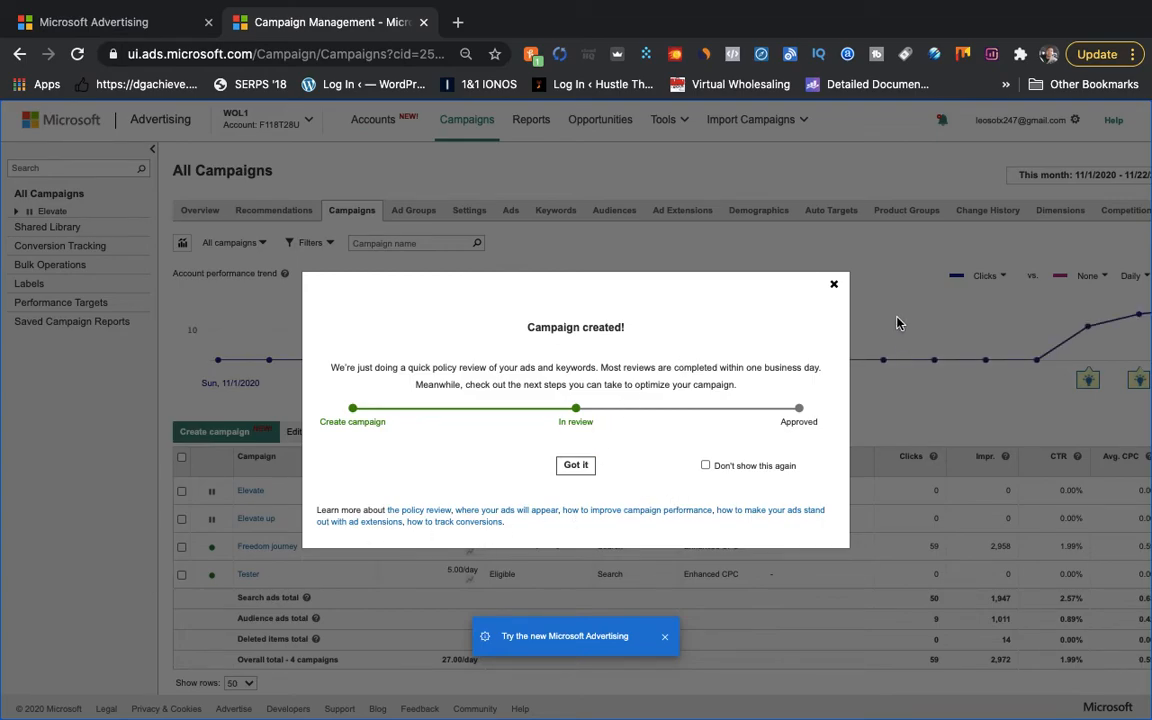
{"action": "left_click", "coordinate": [573, 465]}
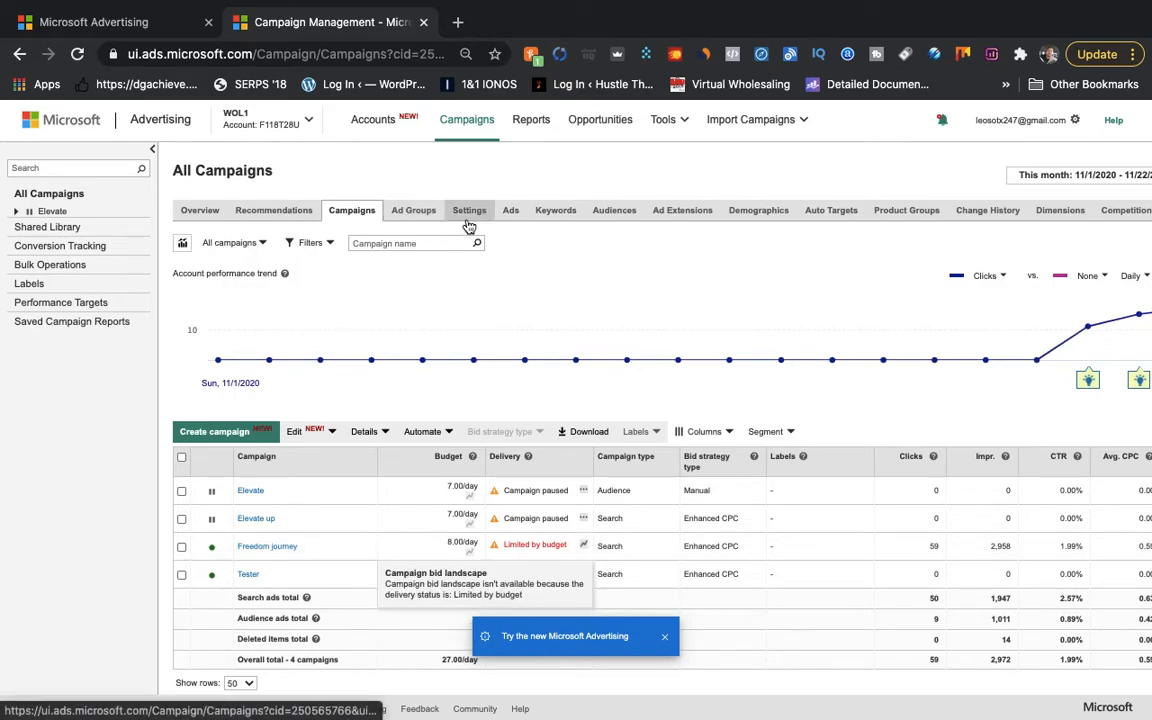
Open the ad extensions for all campaigns and view the account-level callout extensions.
{"action": "left_click", "coordinate": [686, 216]}
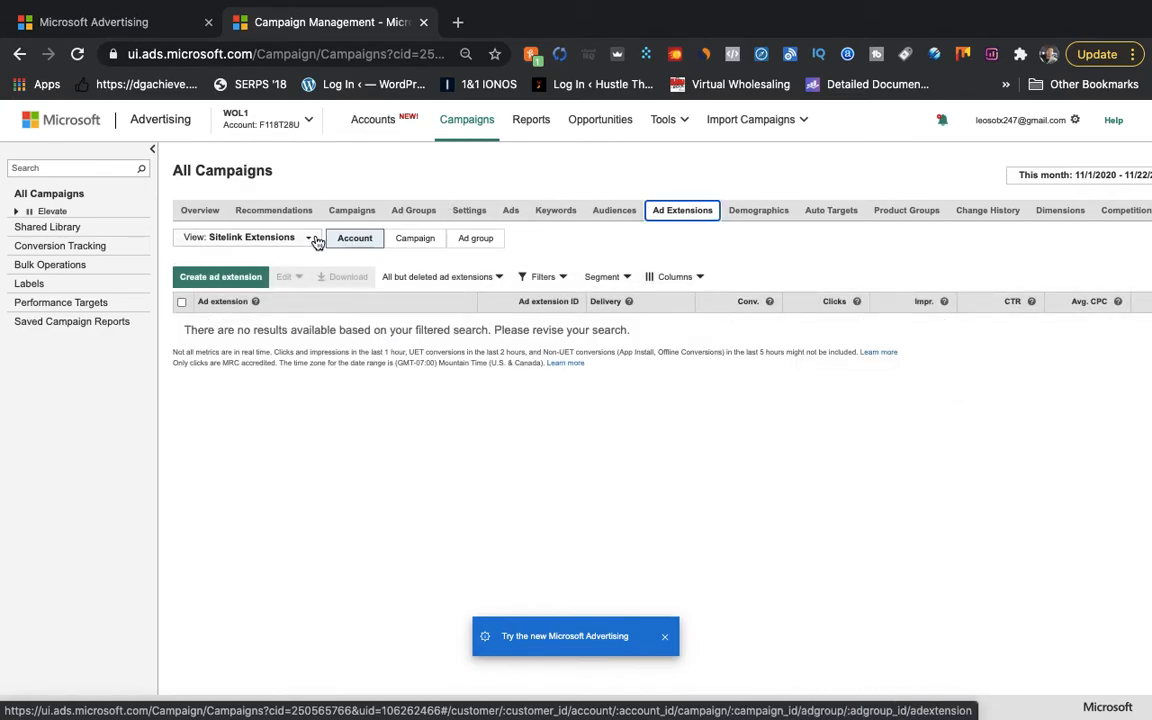
{"action": "left_click", "coordinate": [310, 240]}
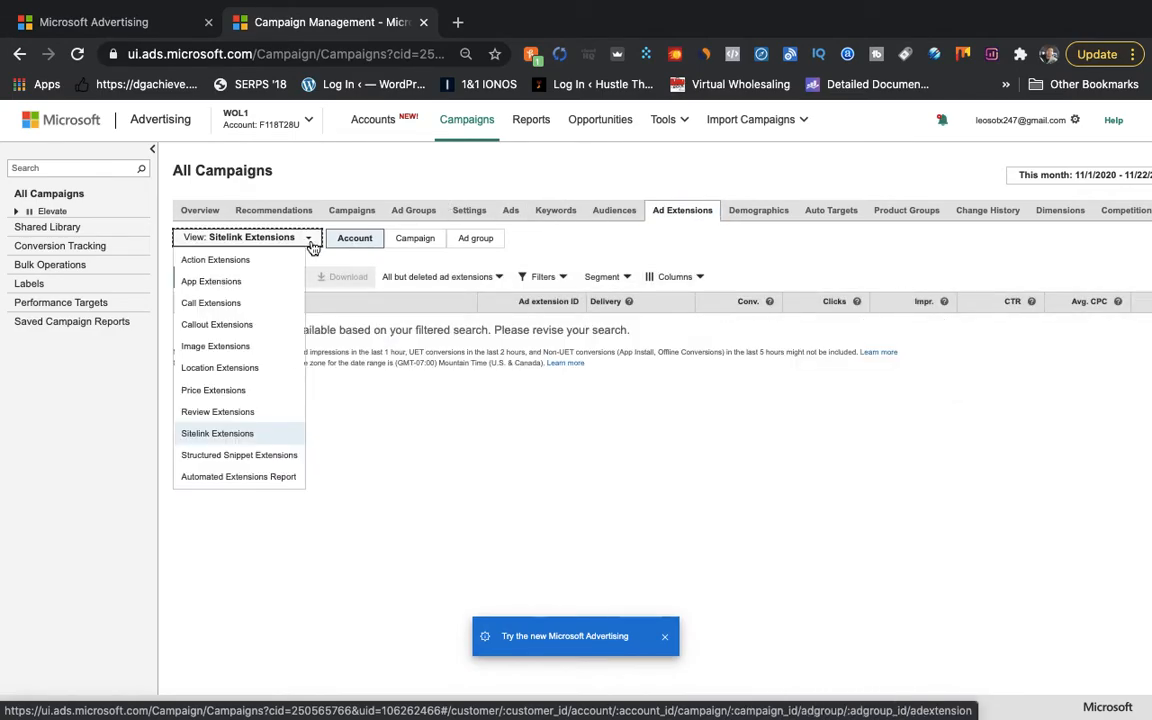
{"action": "left_click", "coordinate": [254, 325]}
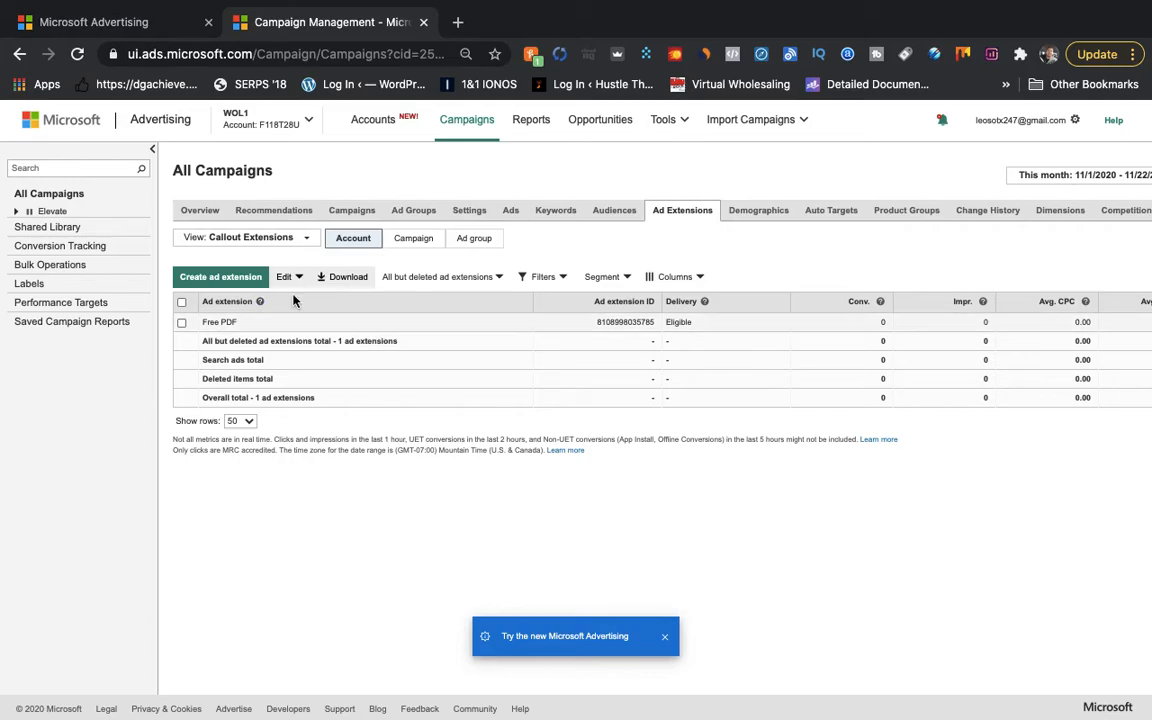
Examine the image extensions at campaign, ad group and account level, including the editing options for account-level ones.
{"action": "left_click", "coordinate": [301, 246]}
{"action": "left_click", "coordinate": [238, 344]}
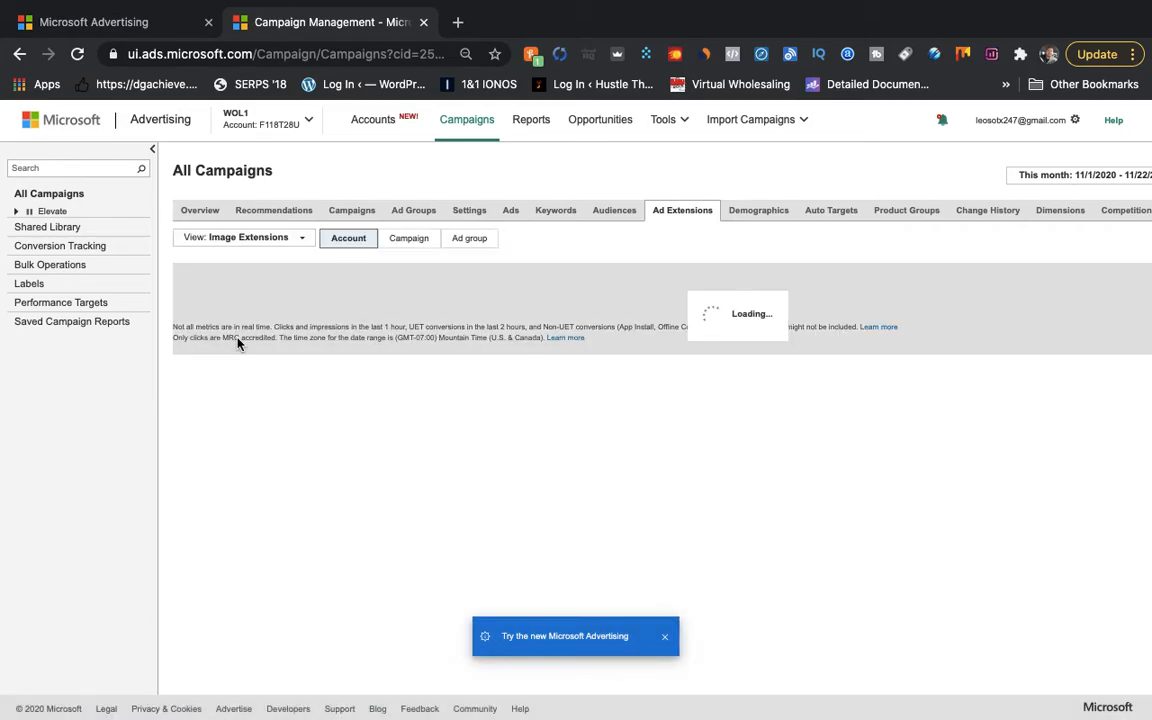
{"action": "left_click", "coordinate": [412, 240]}
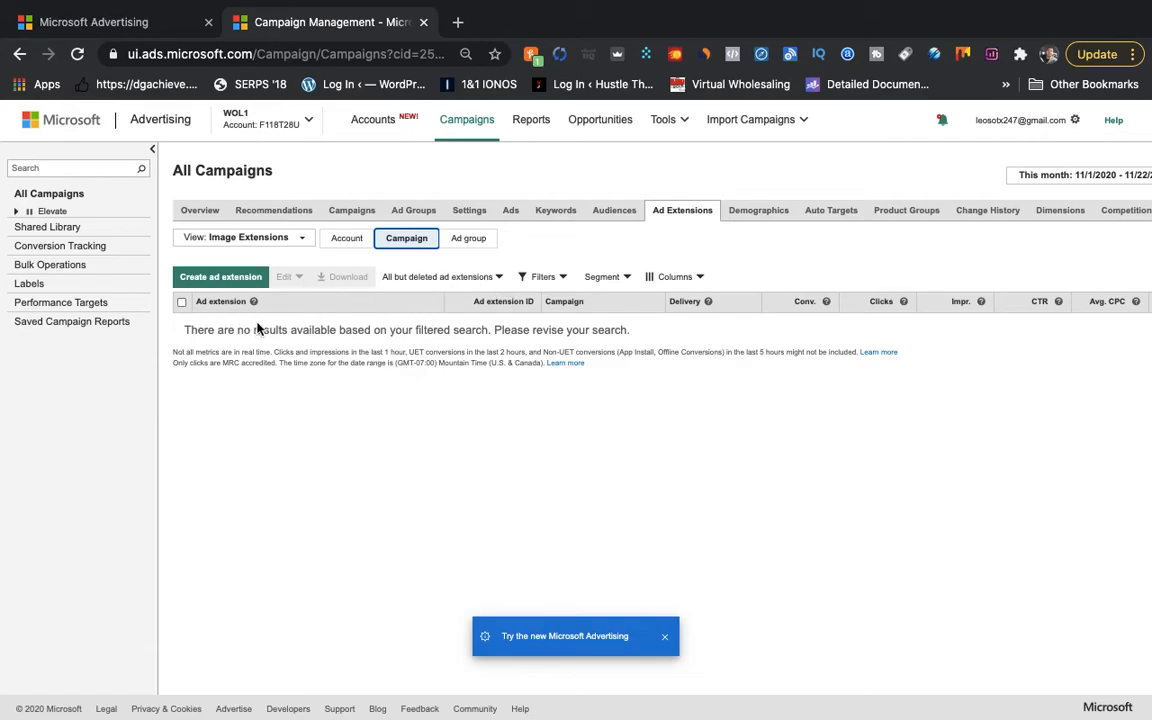
{"action": "left_click", "coordinate": [181, 301]}
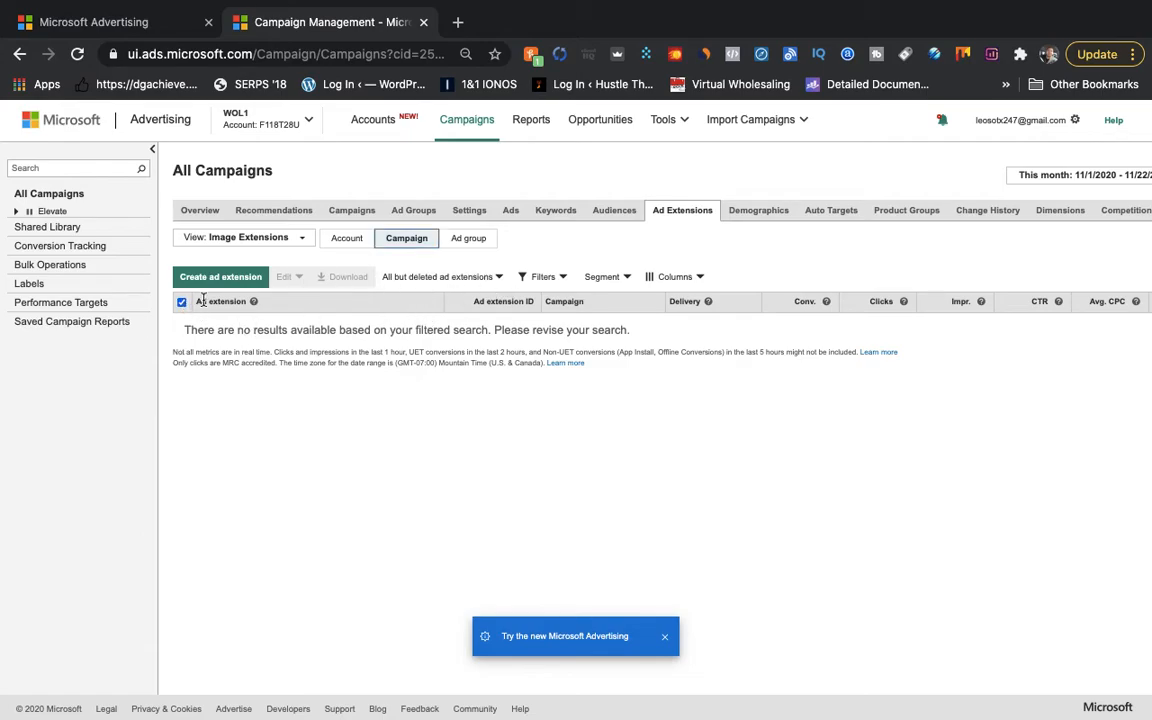
{"action": "left_click", "coordinate": [297, 240]}
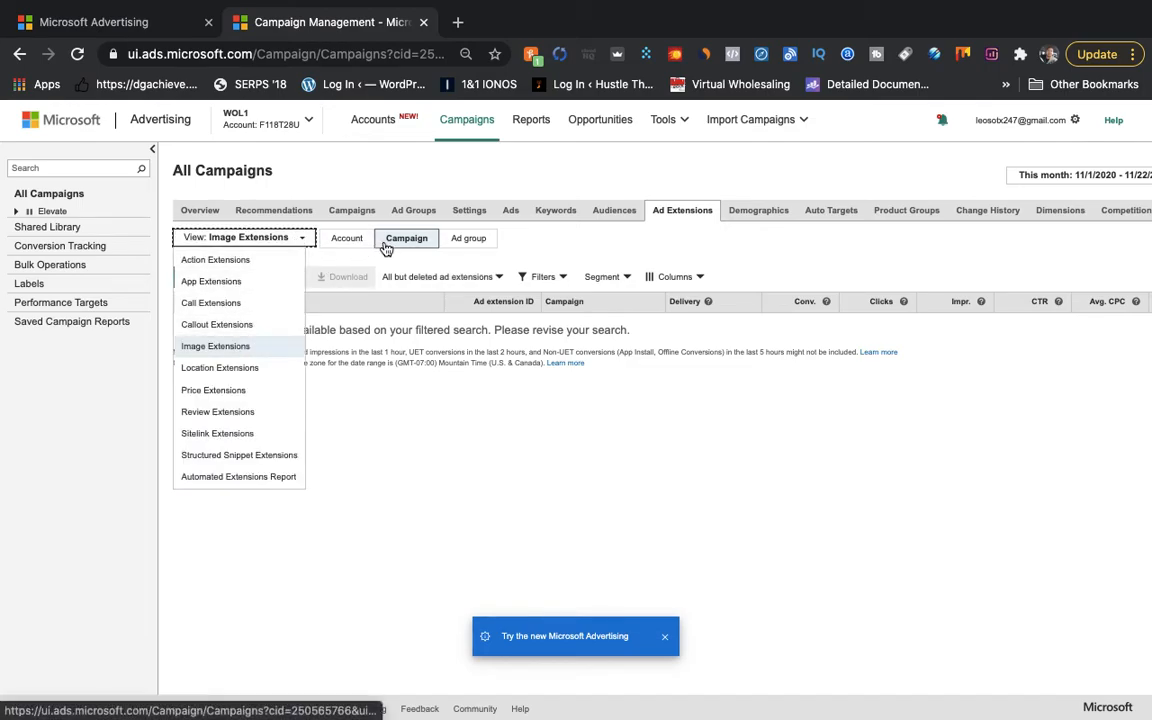
{"action": "left_click", "coordinate": [349, 257]}
{"action": "left_click", "coordinate": [346, 240]}
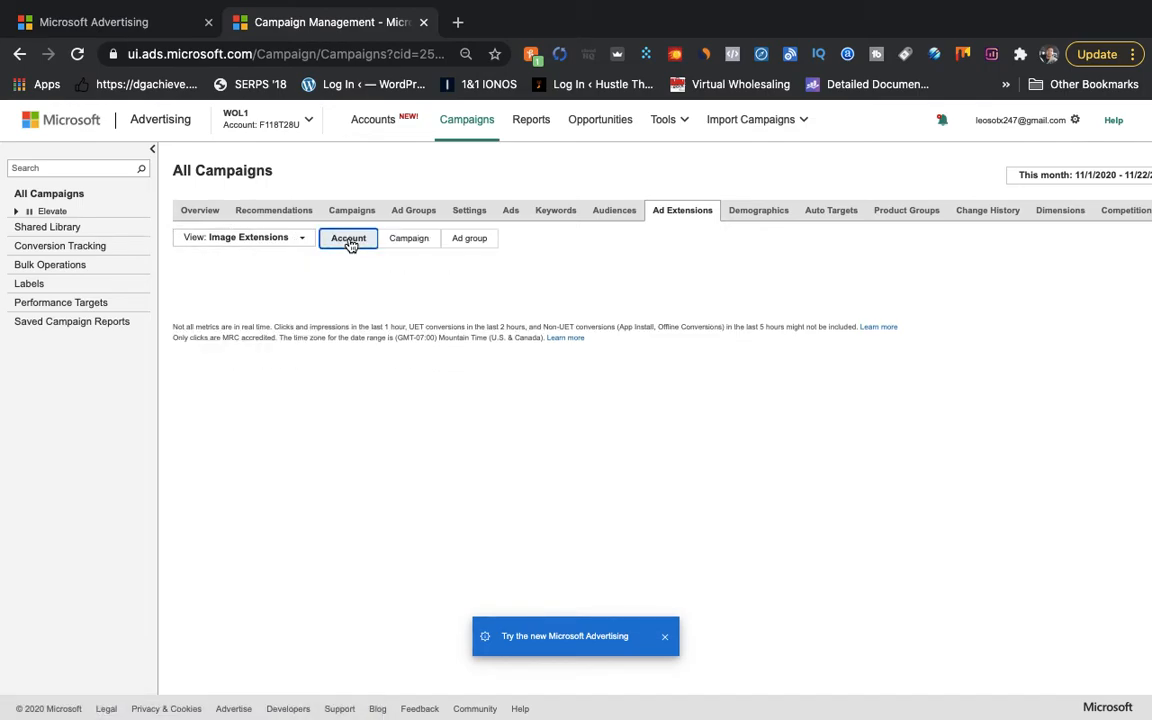
{"action": "left_click", "coordinate": [468, 239]}
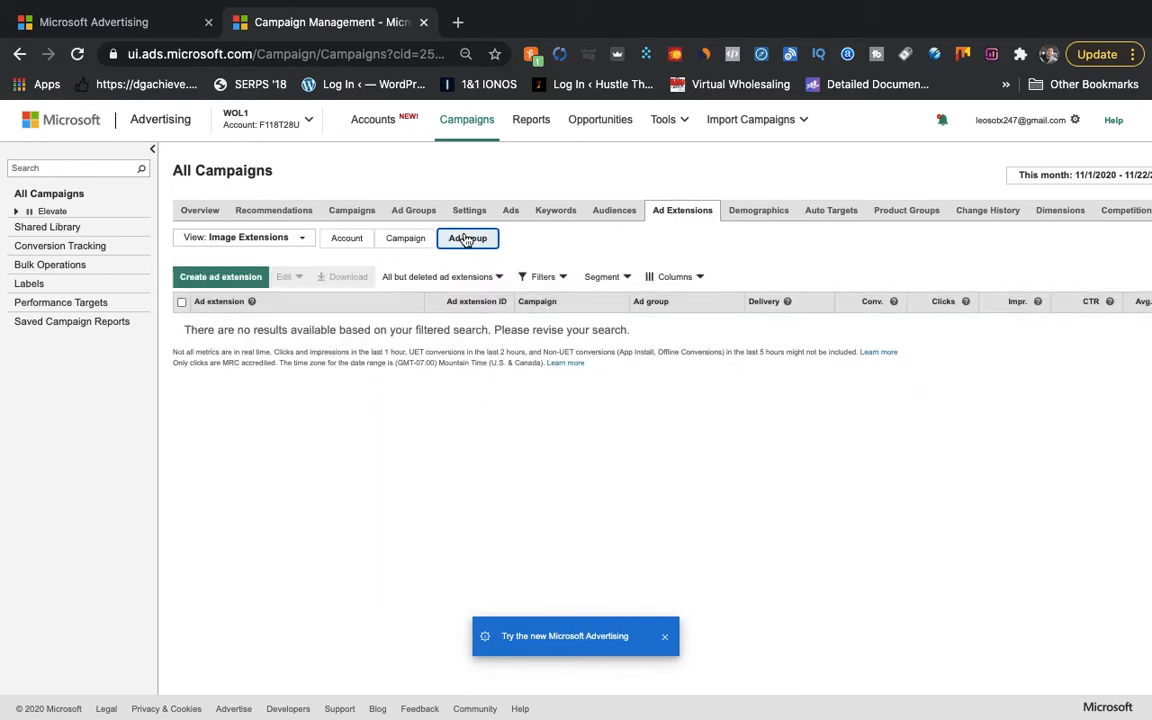
{"action": "left_click", "coordinate": [352, 242]}
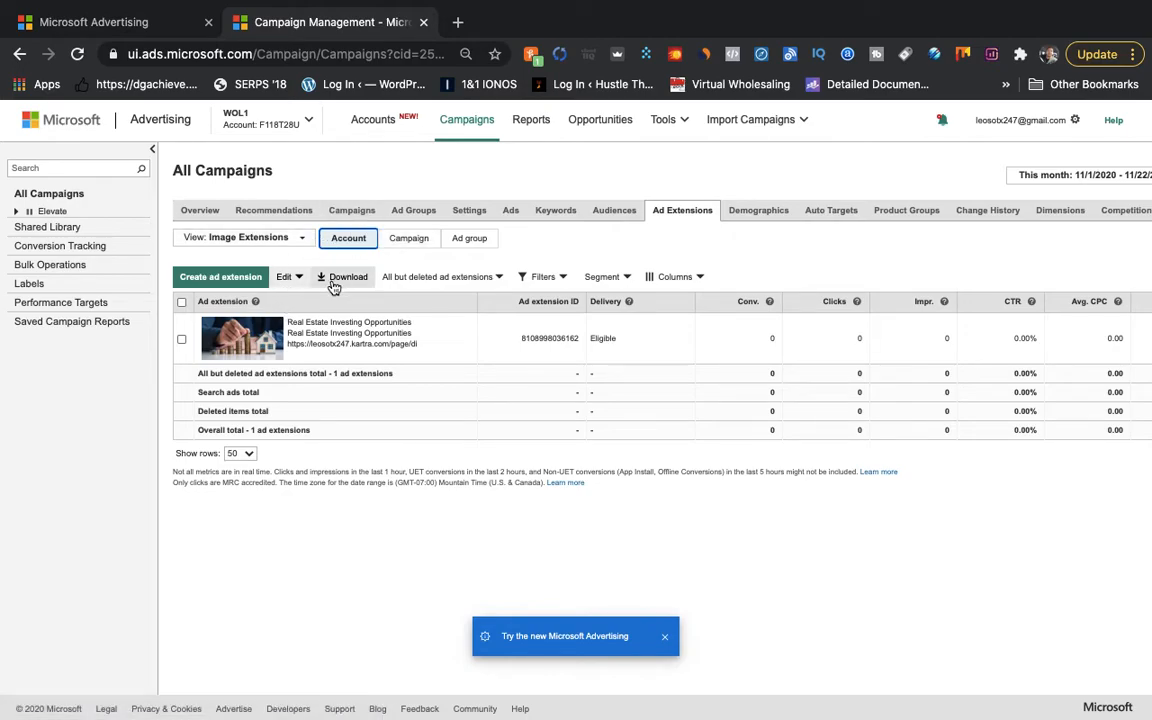
{"action": "left_click", "coordinate": [300, 279]}
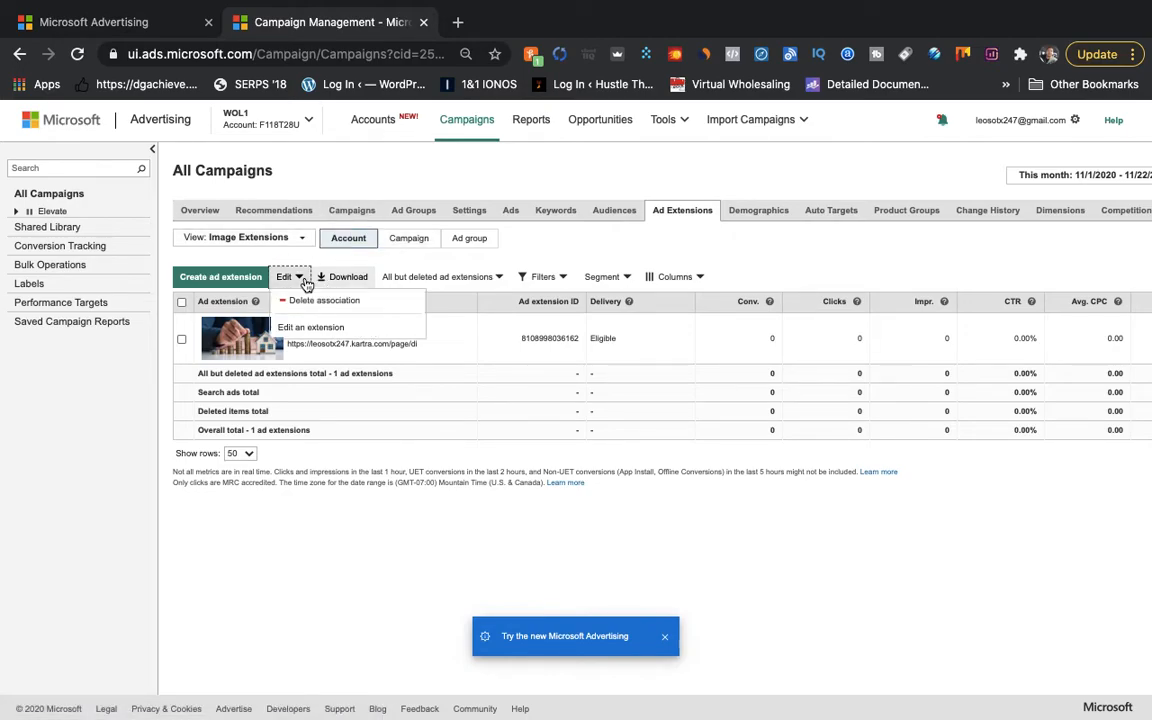
{"action": "left_click", "coordinate": [293, 276]}
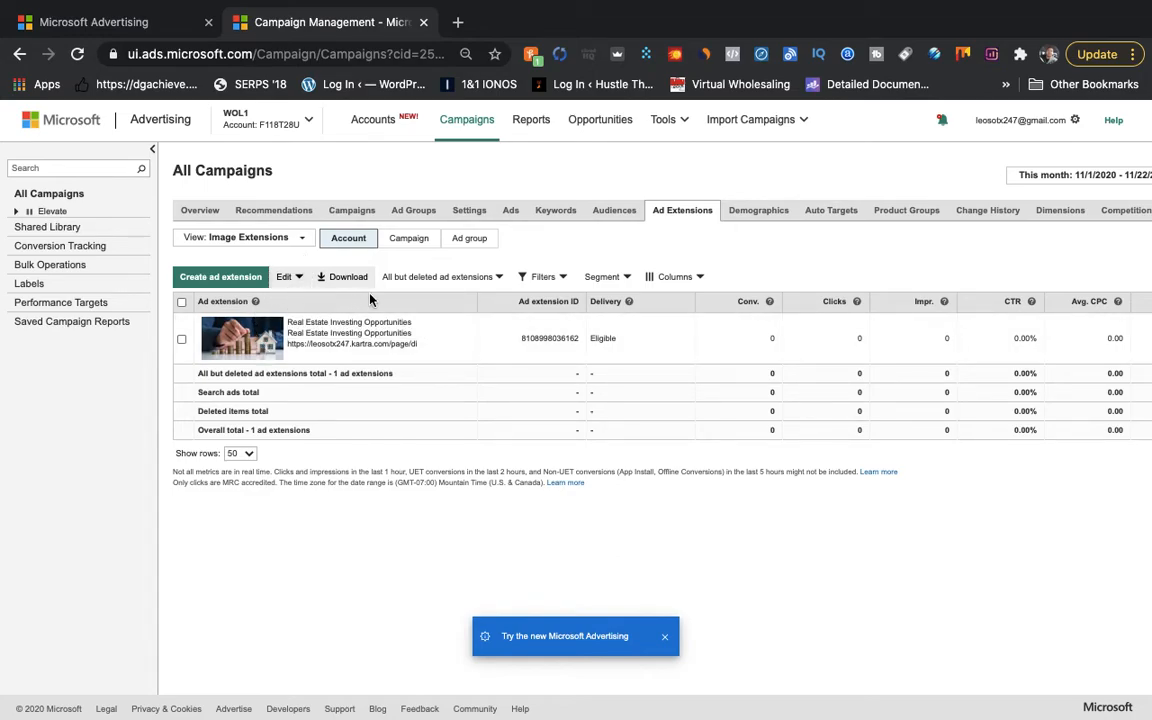
Examine the account's structured snippet for Courses, including its header choices and values, and close its editor without saving.
{"action": "left_click", "coordinate": [297, 240]}
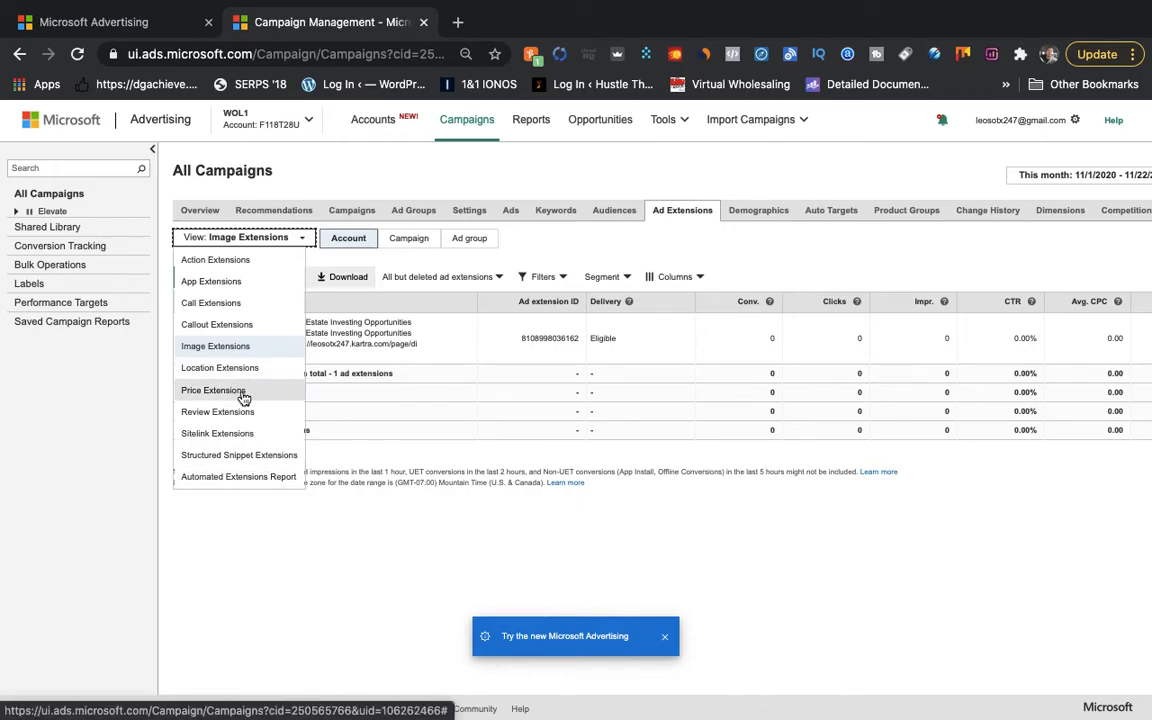
{"action": "left_click", "coordinate": [244, 457]}
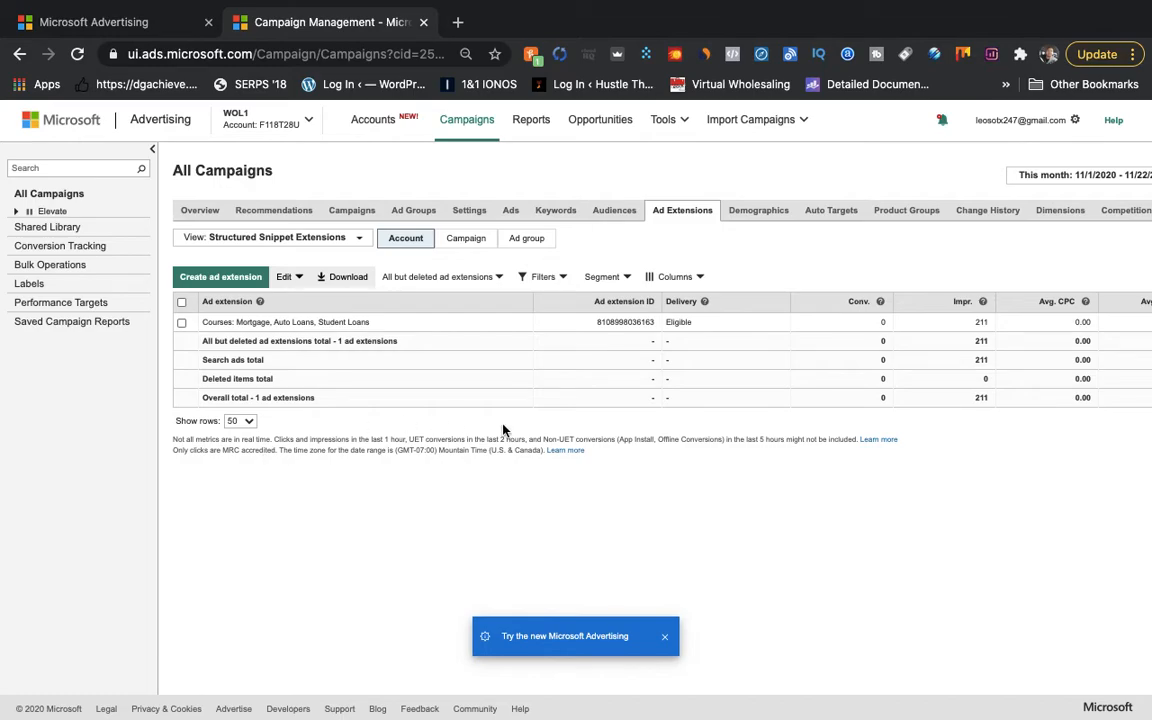
{"action": "left_click", "coordinate": [240, 276]}
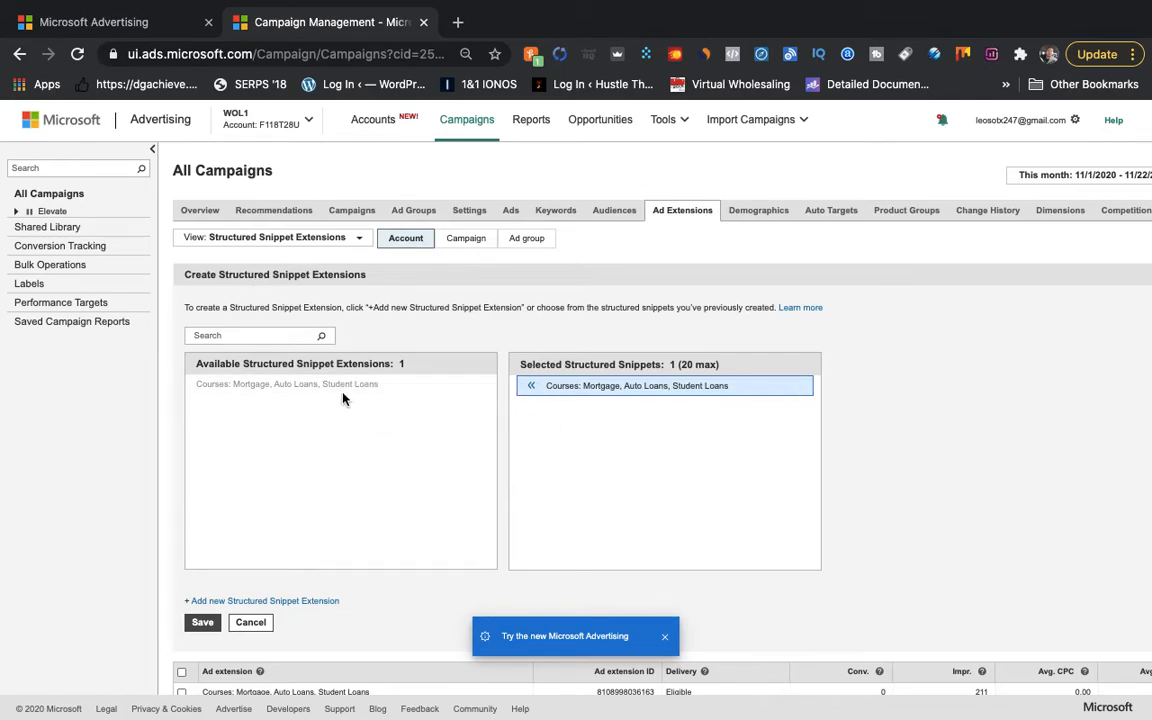
{"action": "mouse_move", "coordinate": [469, 390]}
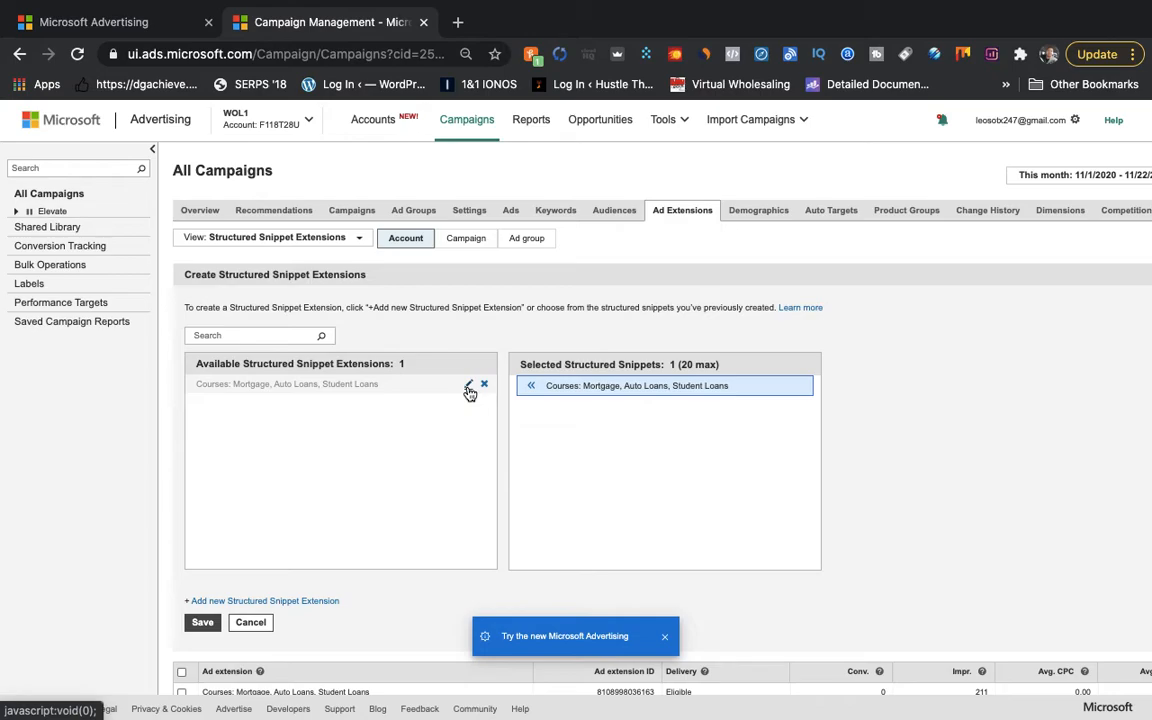
{"action": "left_click", "coordinate": [469, 387]}
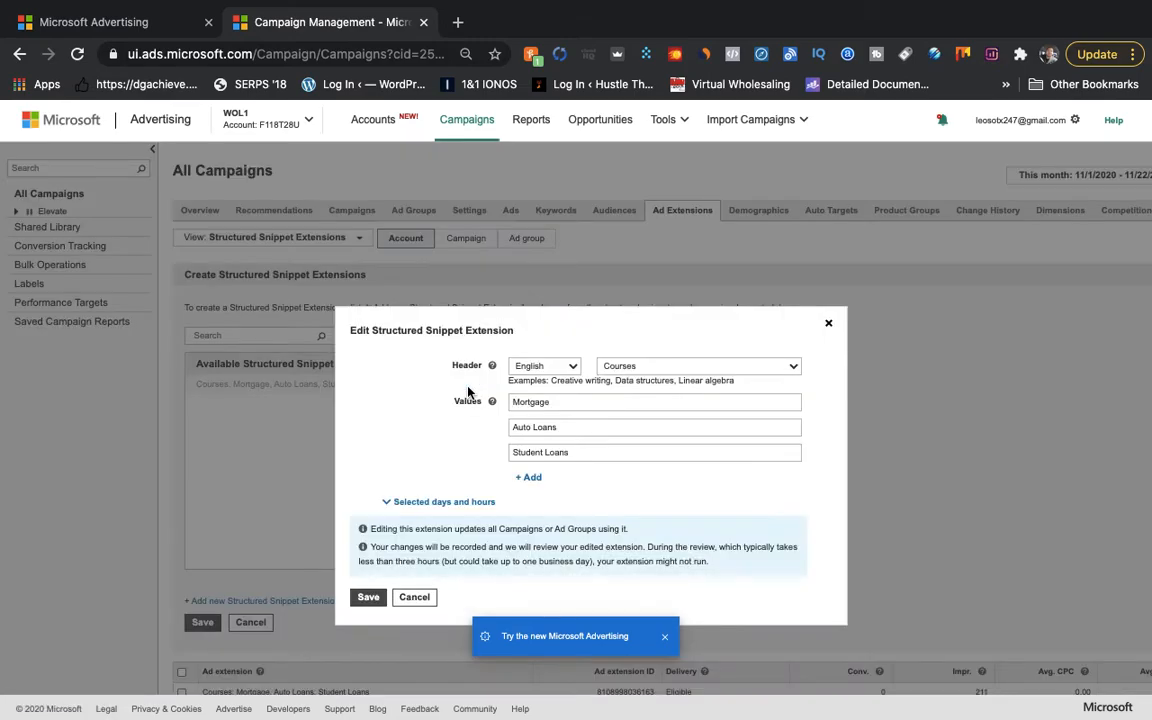
{"action": "left_click", "coordinate": [795, 367]}
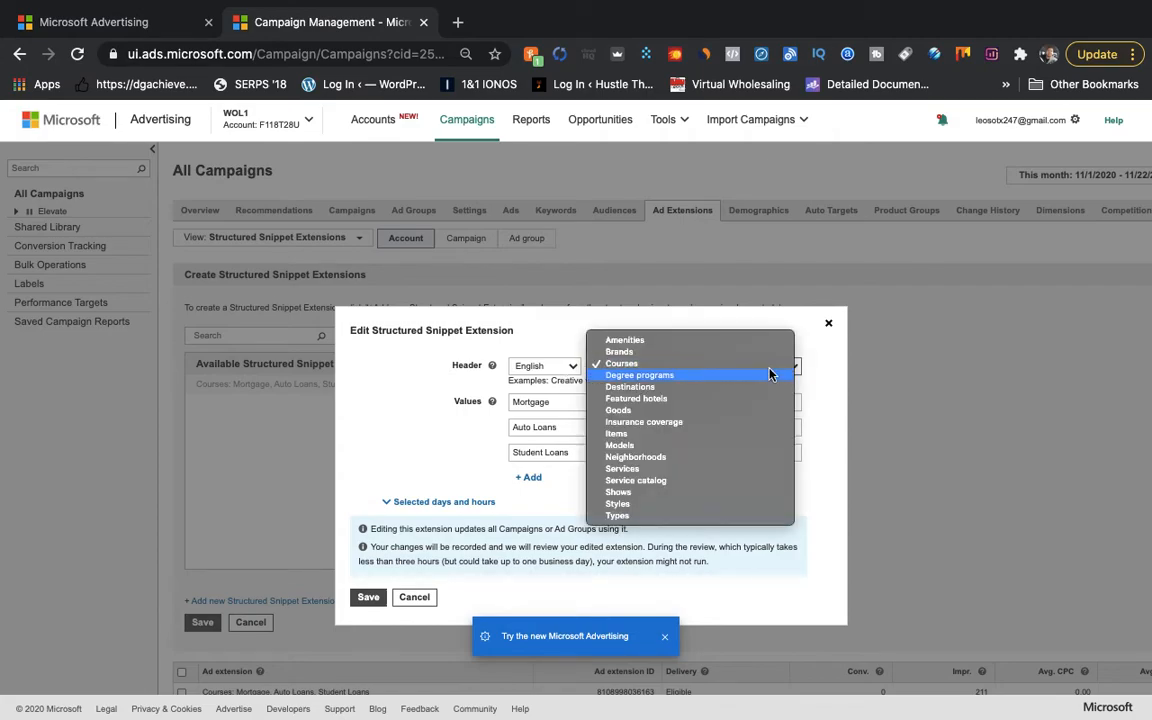
{"action": "left_click", "coordinate": [835, 370]}
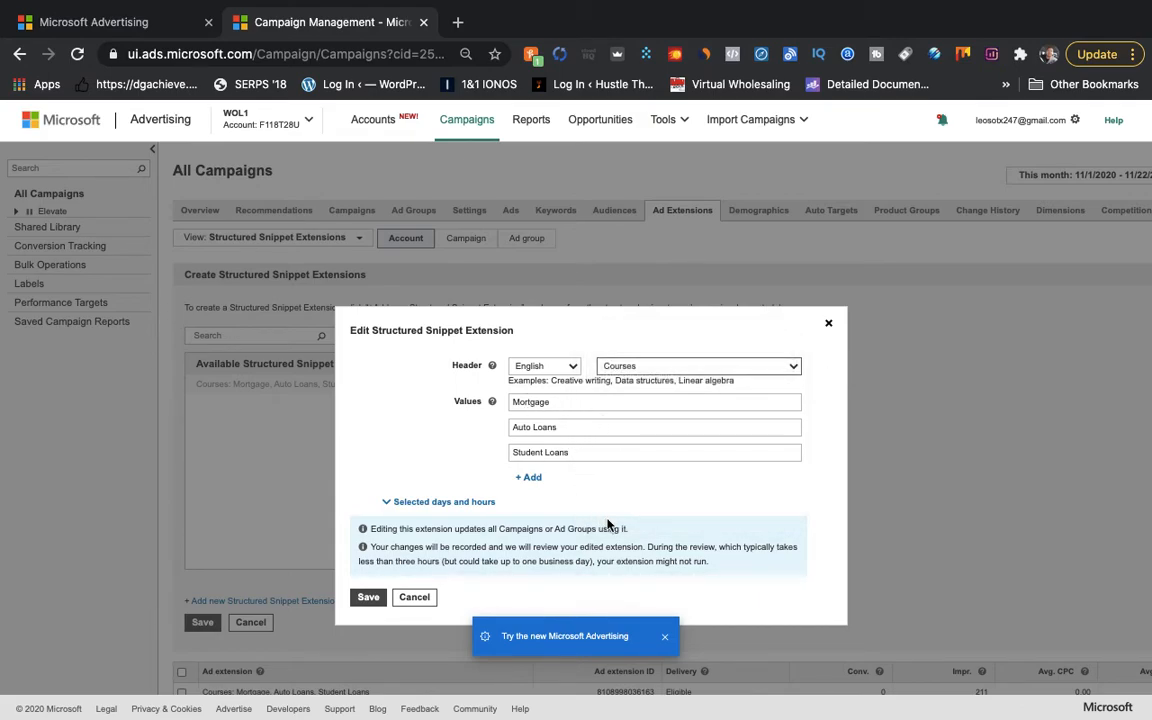
{"action": "left_click", "coordinate": [829, 326]}
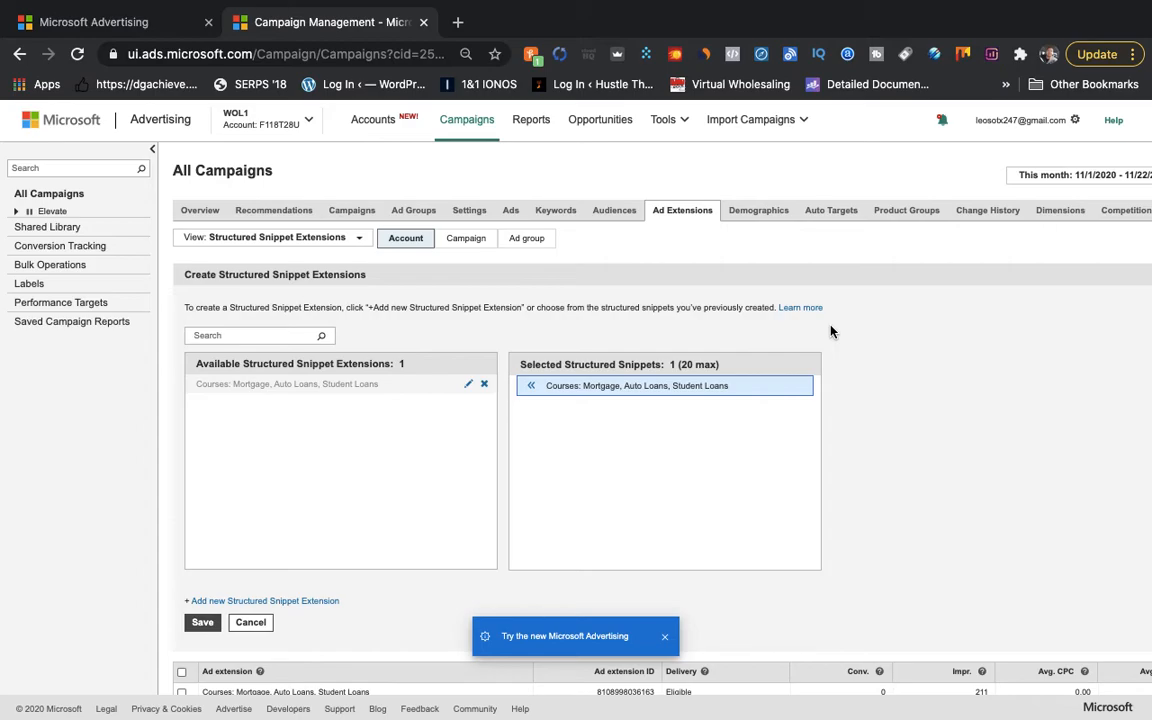
{"action": "left_click", "coordinate": [362, 239]}
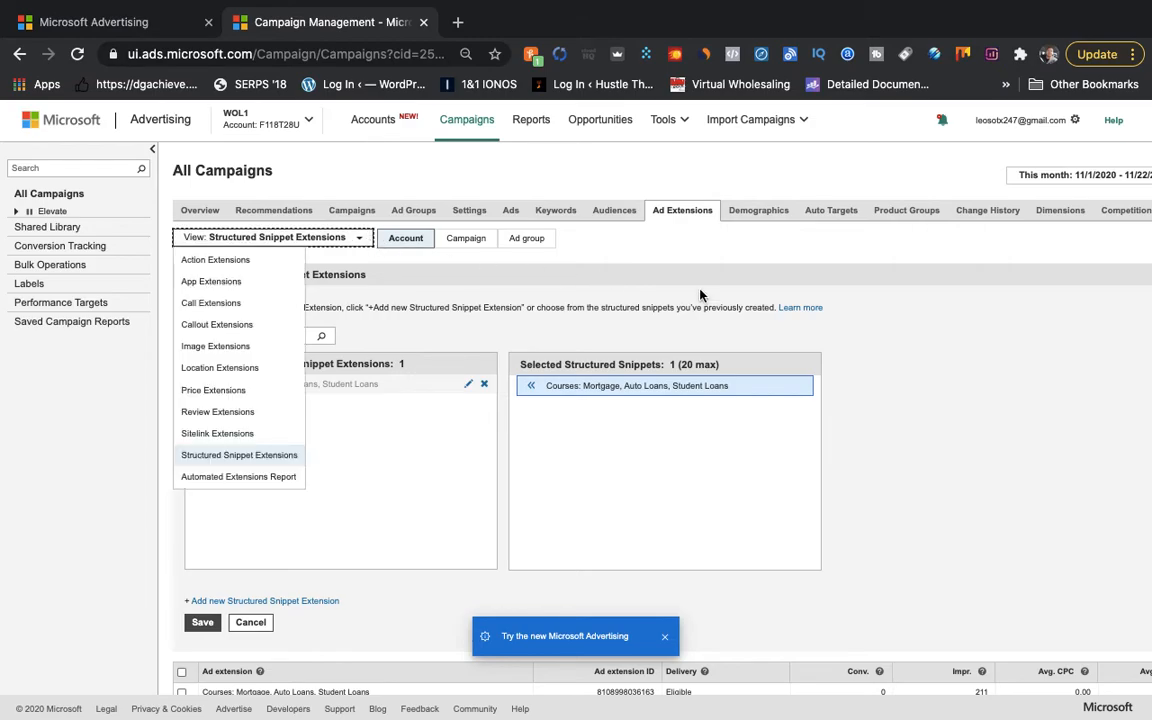
{"action": "left_click", "coordinate": [655, 263]}
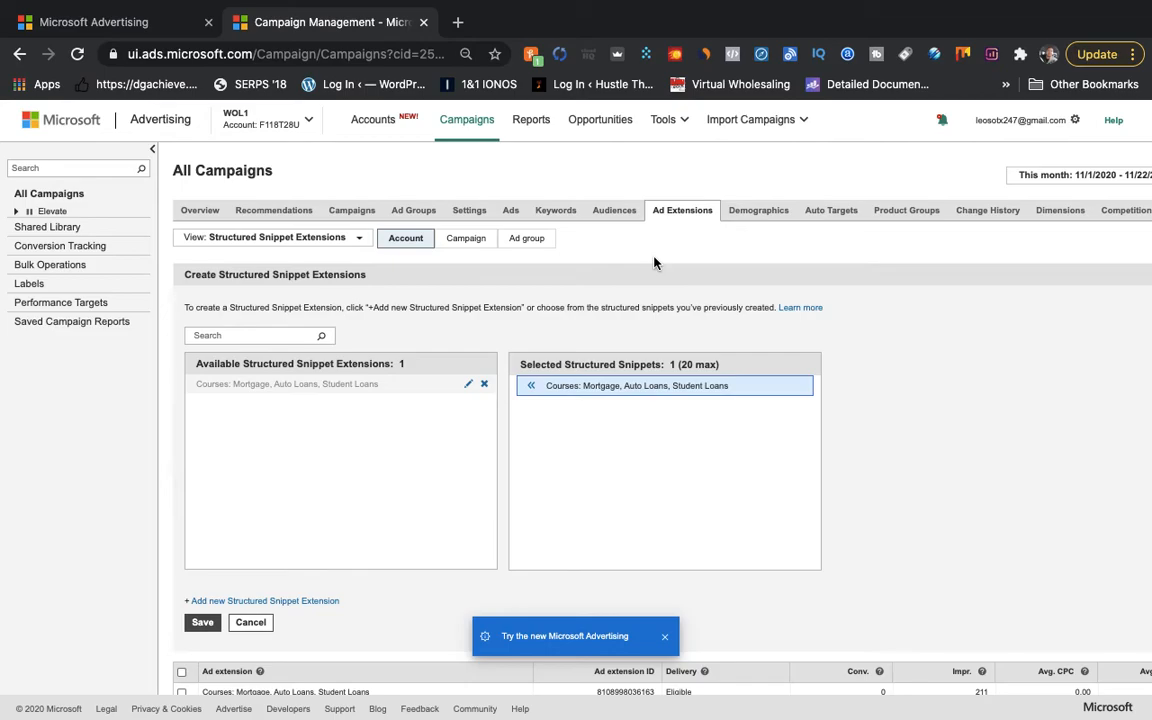
Check microsoft.com's traffic and engagement figures with the SimilarWeb extension.
{"action": "left_click", "coordinate": [706, 56]}
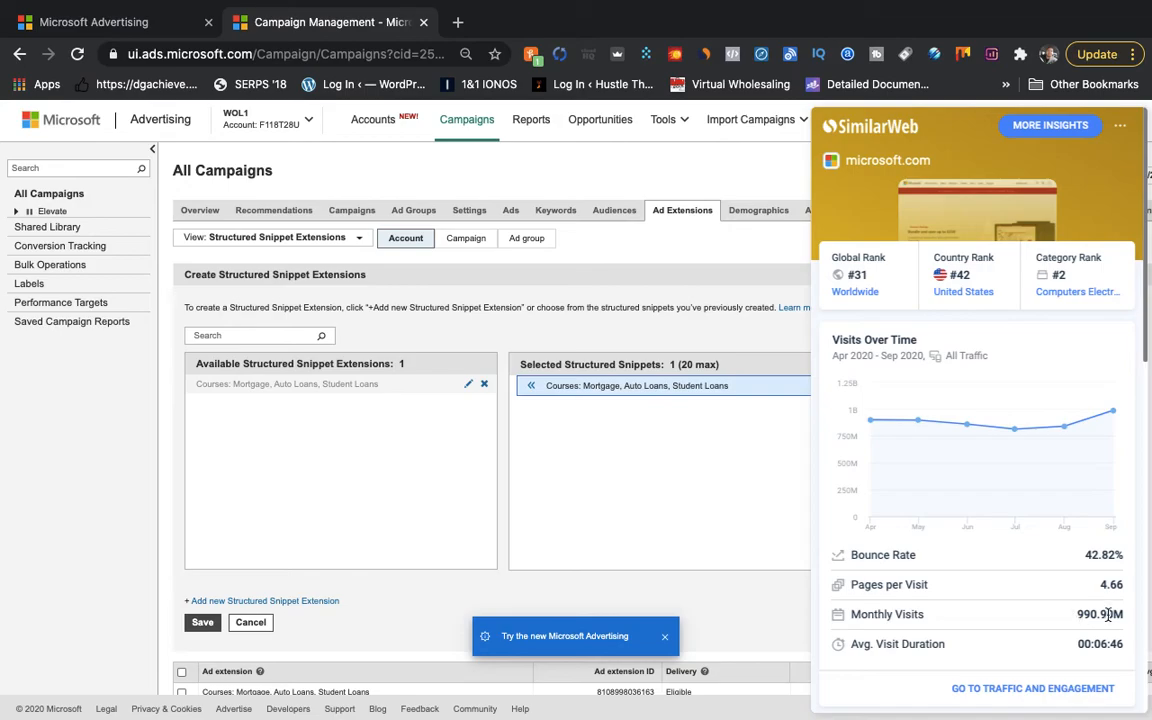
{"action": "scroll", "coordinate": [1064, 620], "scroll_direction": "down", "scroll_amount": 1}
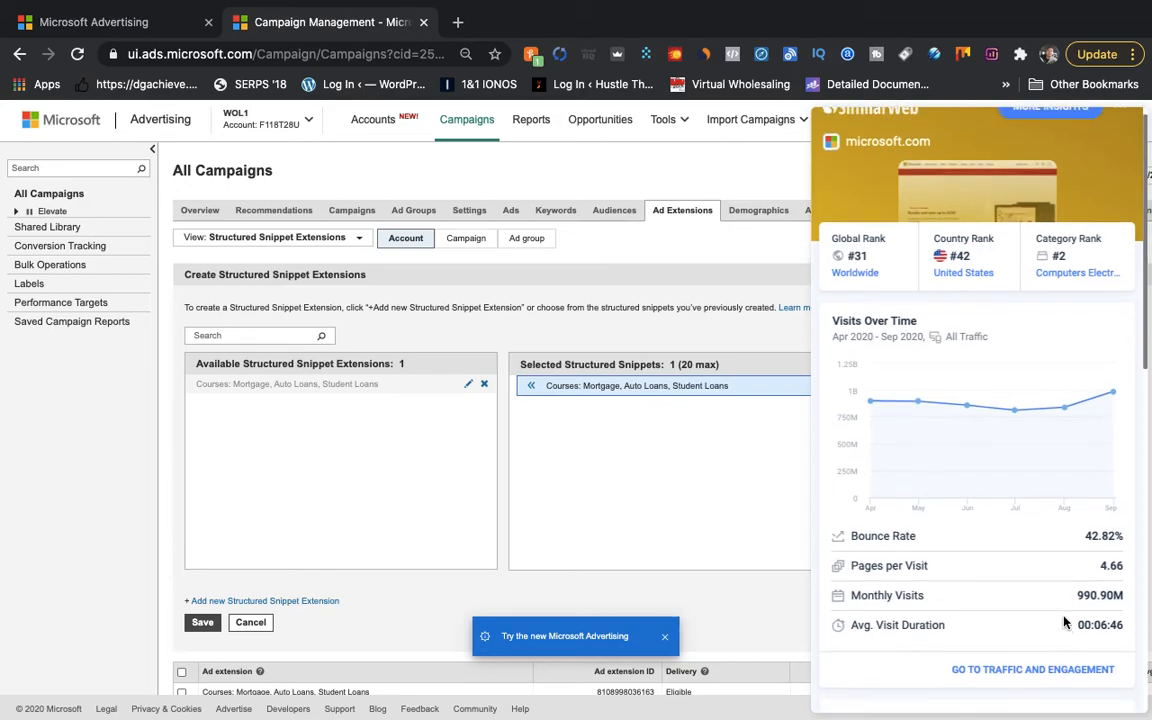
{"action": "left_click", "coordinate": [786, 347]}
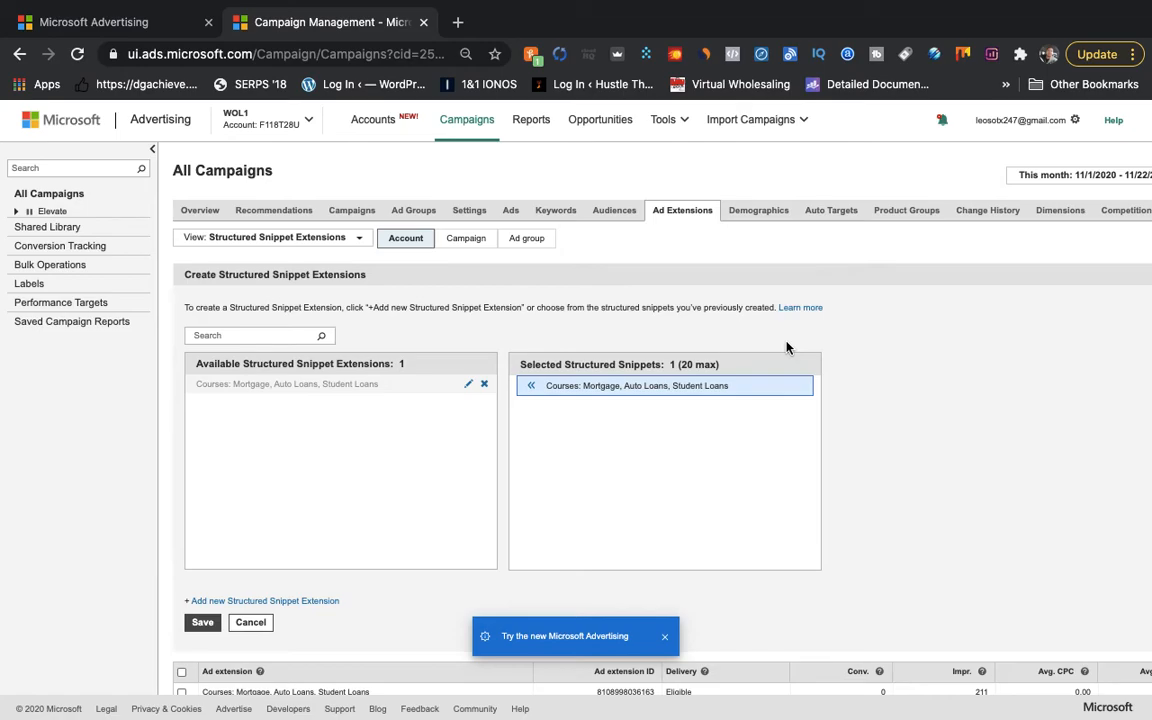
Review the keywords of all campaigns with their ad groups, match types, delivery and bids.
{"action": "left_click", "coordinate": [563, 217]}
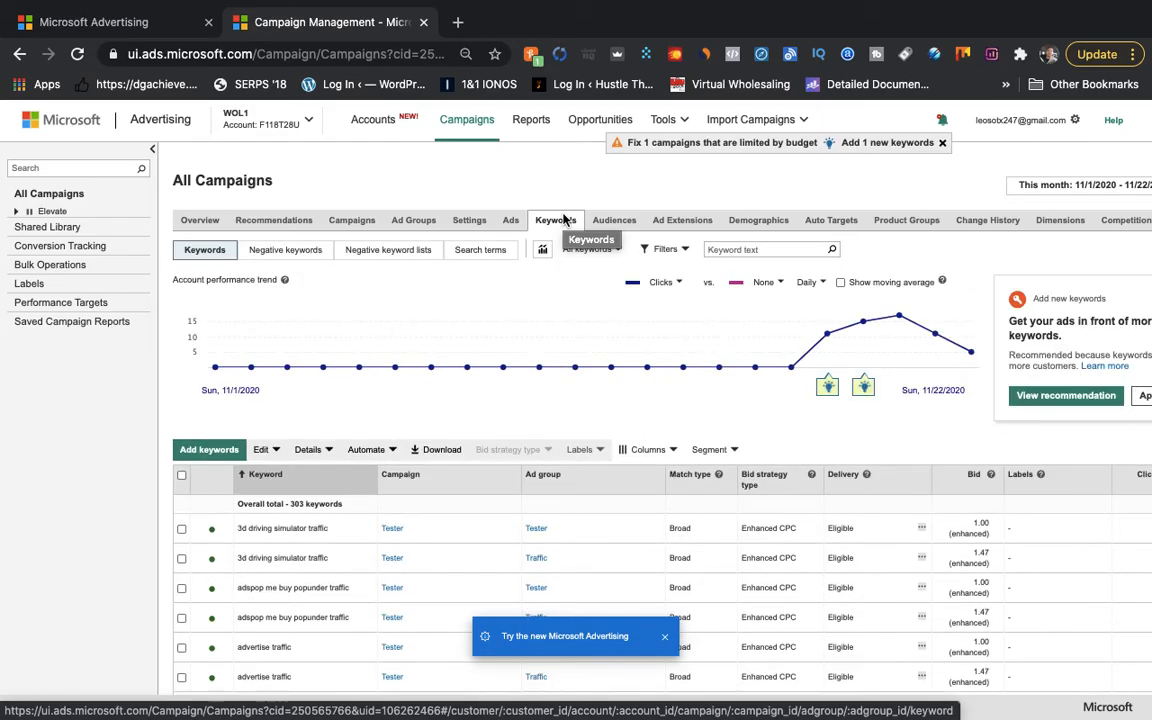
{"action": "scroll", "coordinate": [567, 486], "scroll_direction": "down", "scroll_amount": 5}
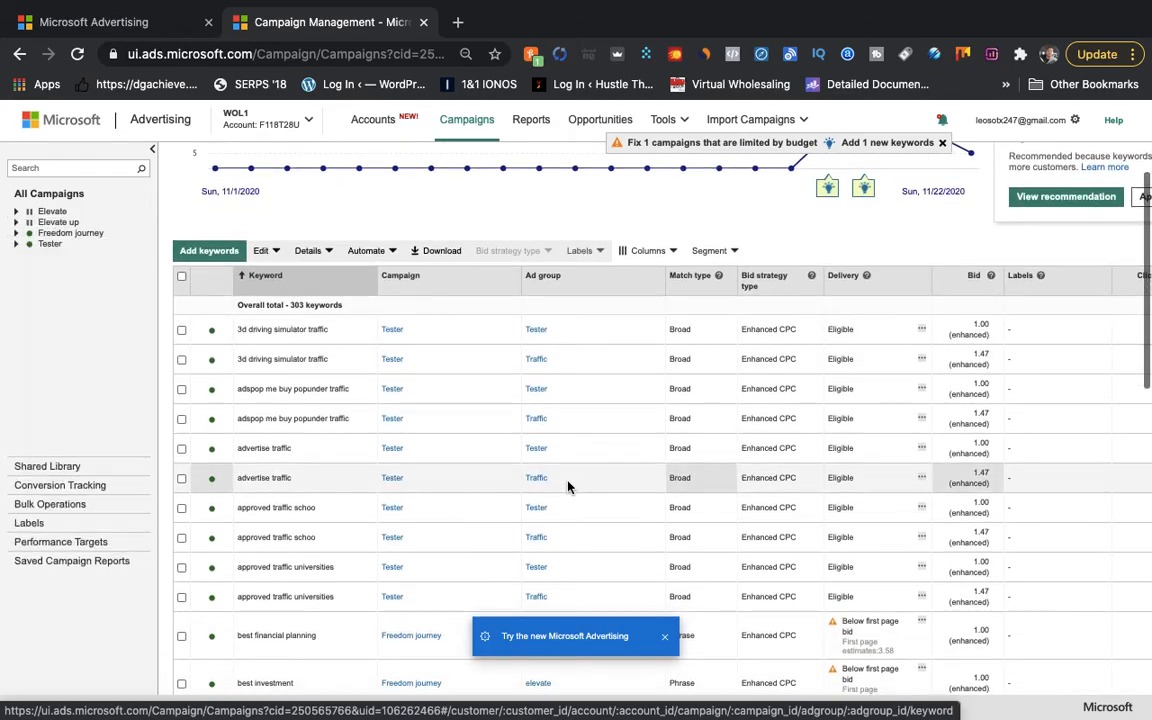
{"action": "scroll", "coordinate": [567, 486], "scroll_direction": "down", "scroll_amount": 3}
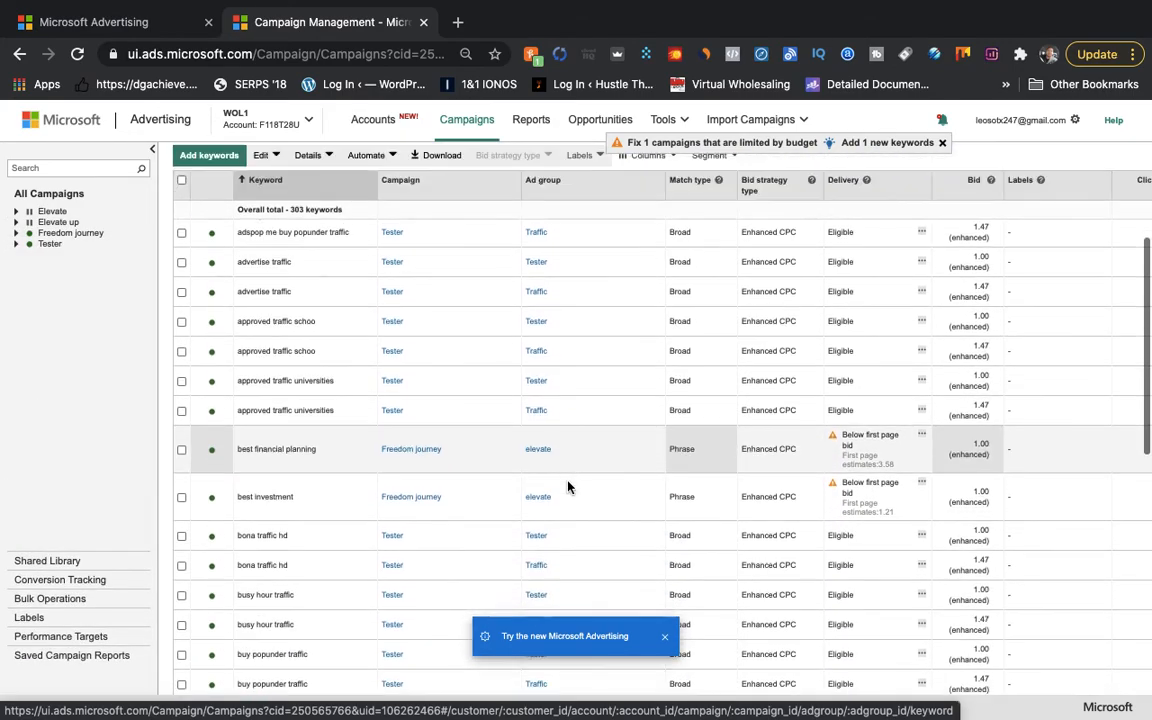
{"action": "scroll", "coordinate": [567, 486], "scroll_direction": "down", "scroll_amount": 1}
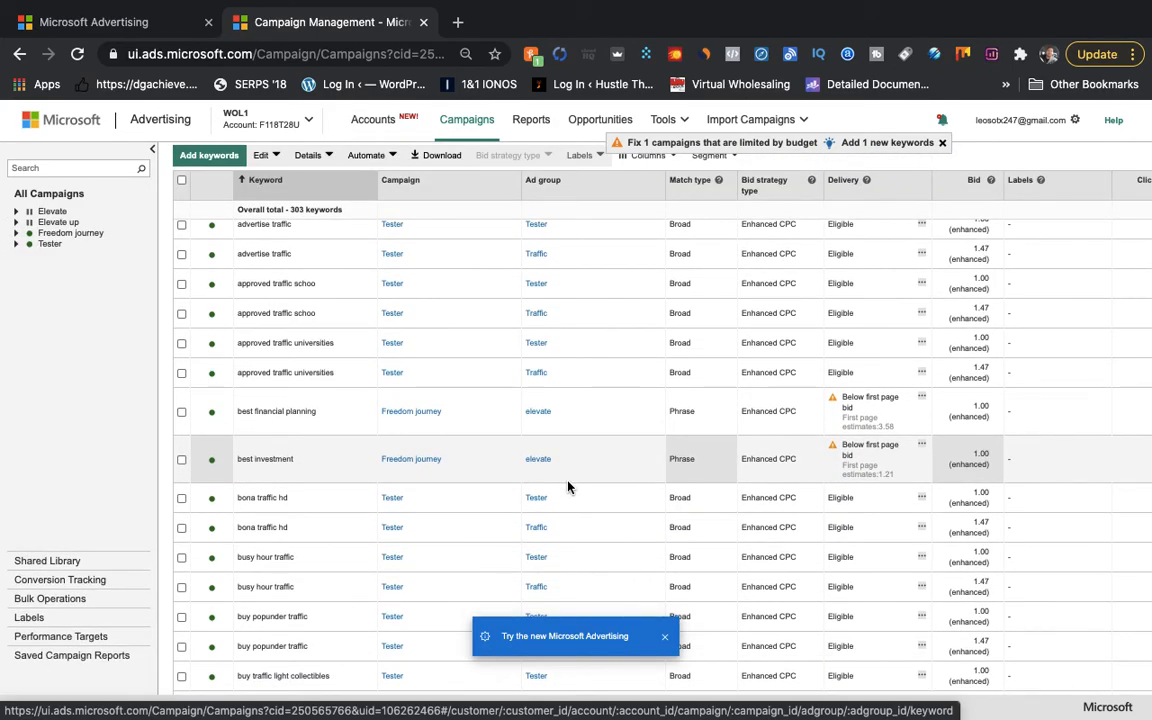
{"action": "scroll", "coordinate": [567, 486], "scroll_direction": "up", "scroll_amount": 8}
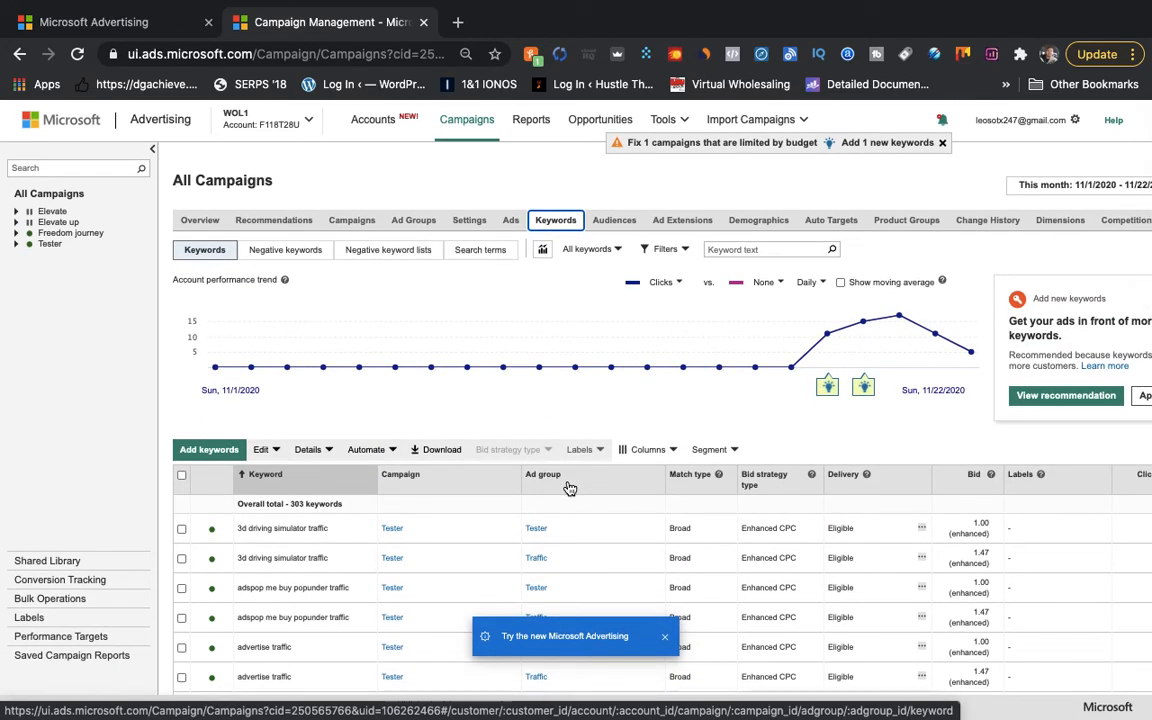
Return to the ad extensions, list the available extension types and take the browser out of full screen.
{"action": "left_click", "coordinate": [683, 222]}
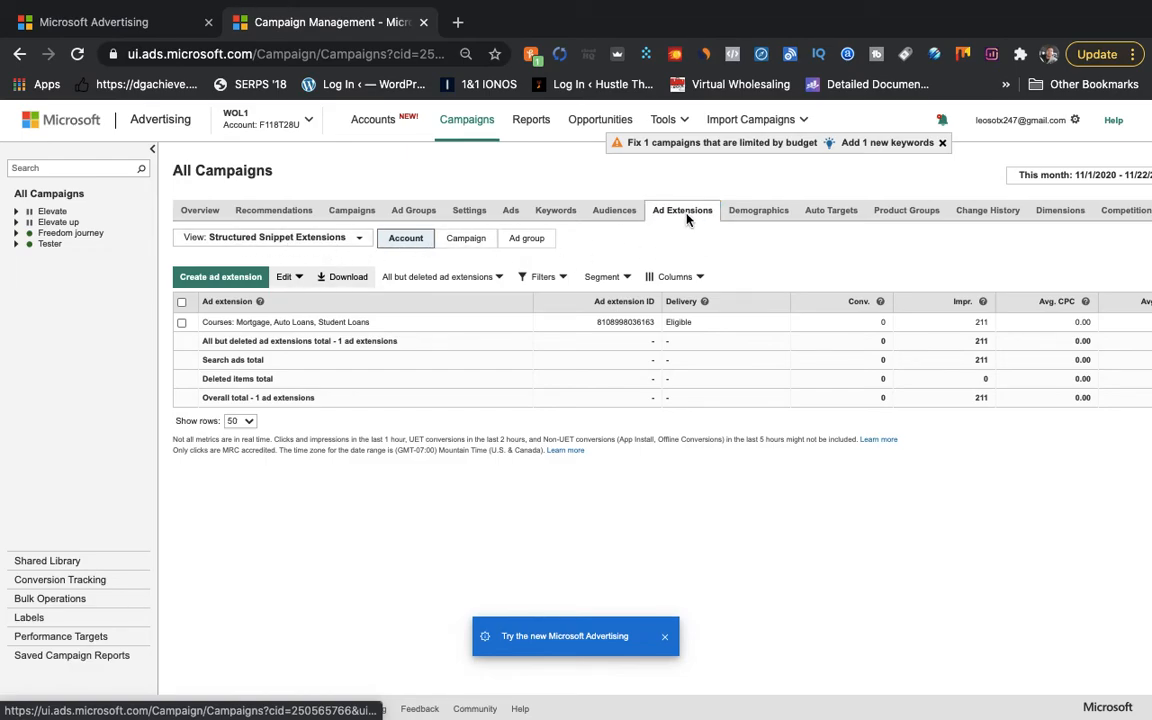
{"action": "left_click", "coordinate": [335, 240]}
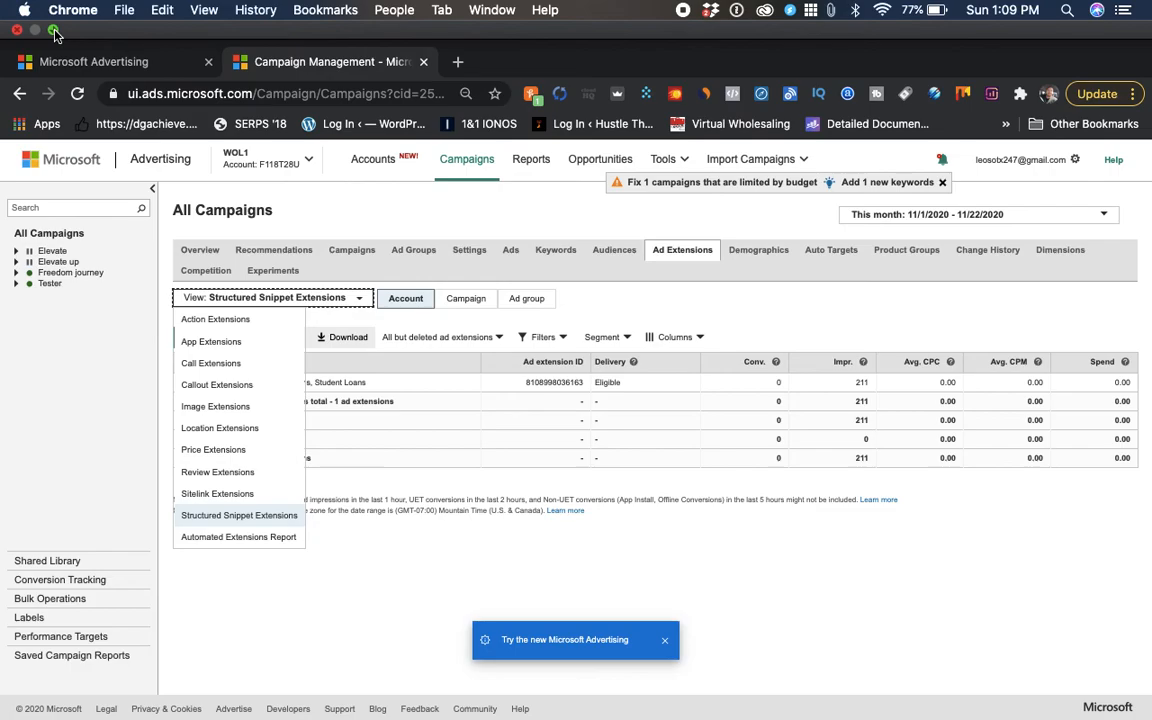
{"action": "left_click", "coordinate": [53, 30]}
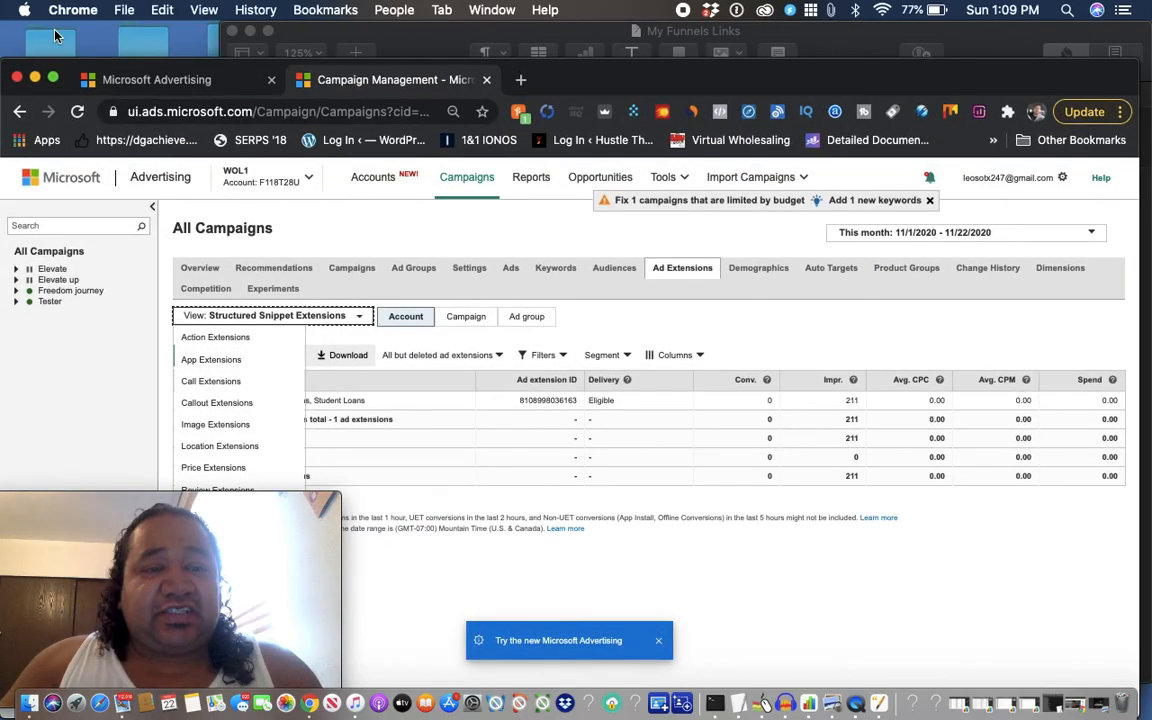